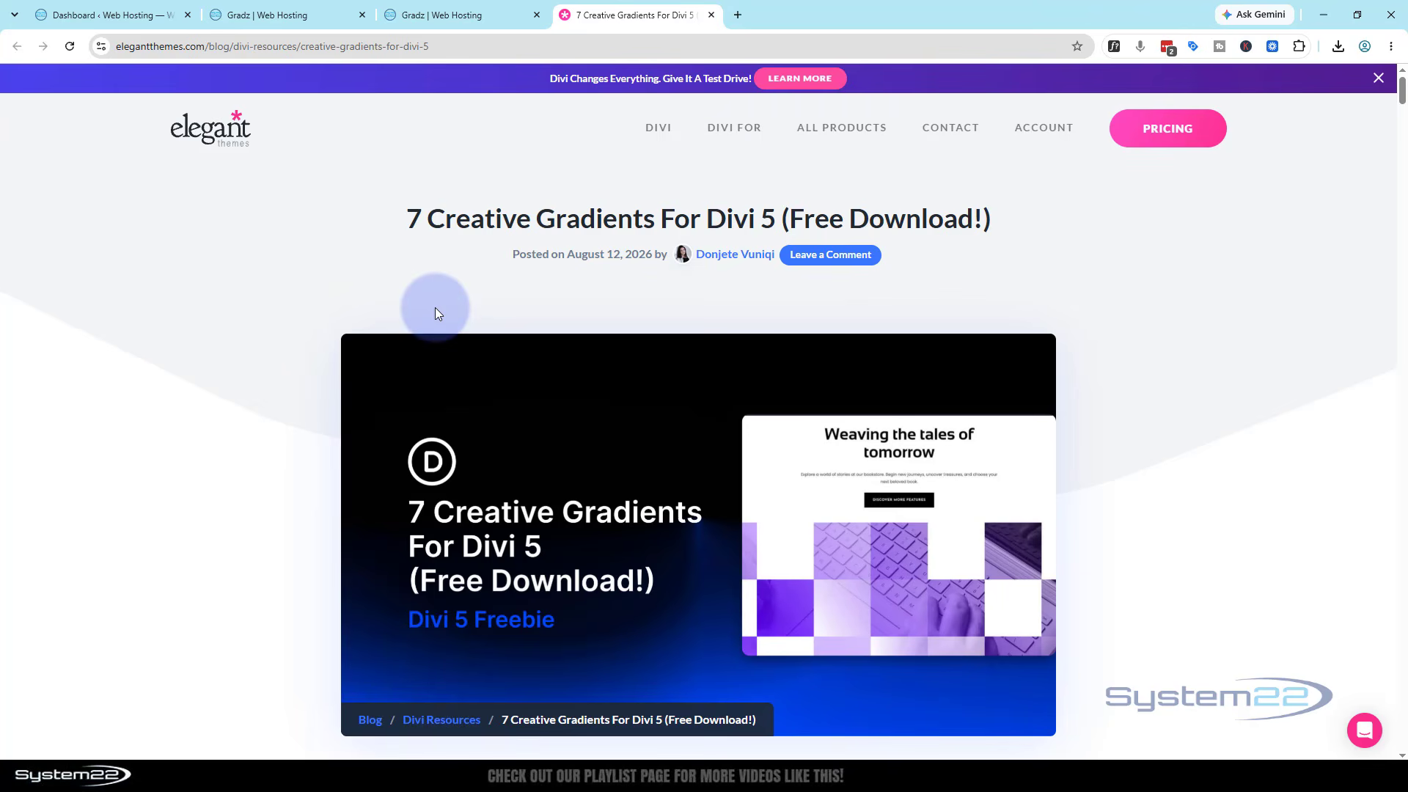
Examine the seven gradient designs in the article's Preview section and the finished Gradz preview page with the supercars design.
scroll(436, 308, "down", 1)
scroll(233, 370, "down", 10)
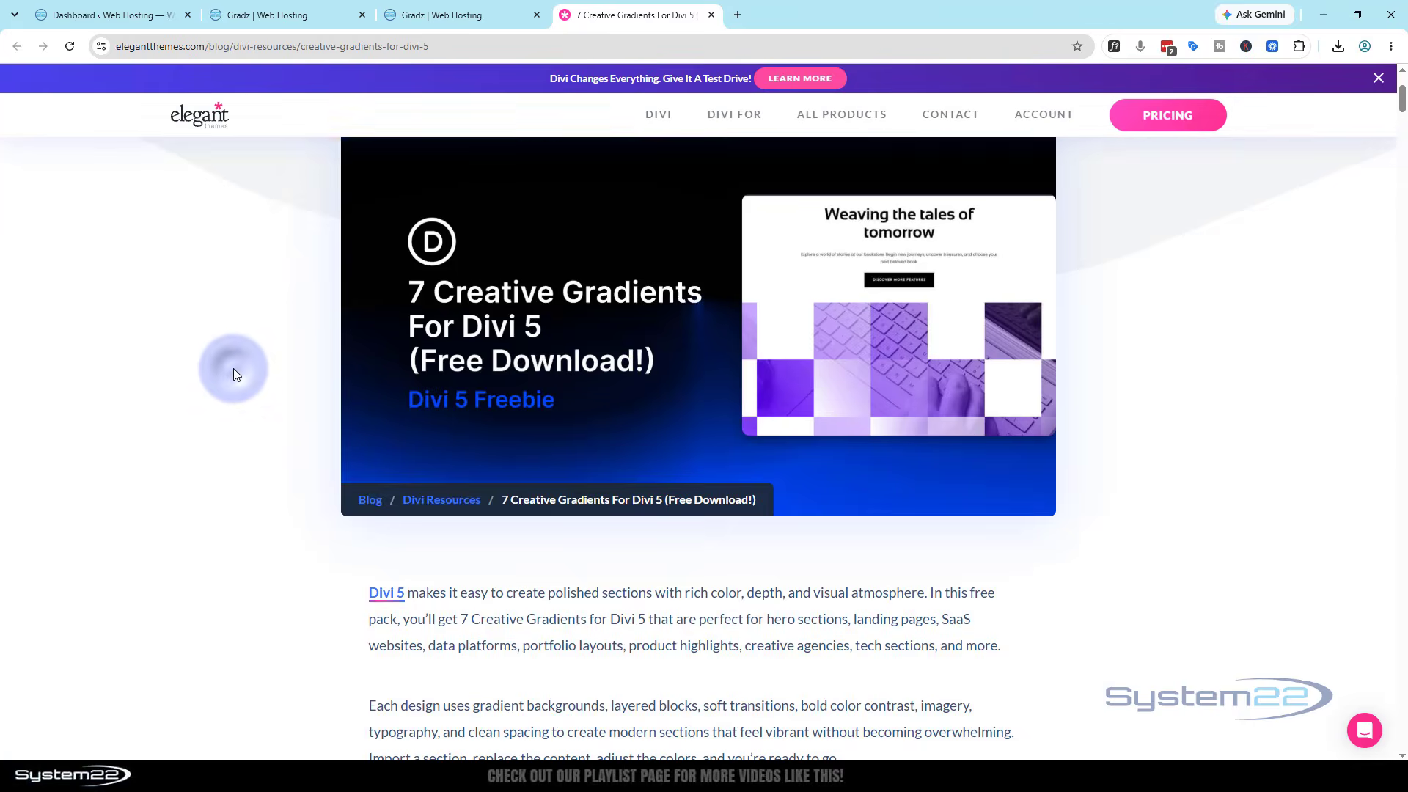
scroll(243, 364, "down", 1)
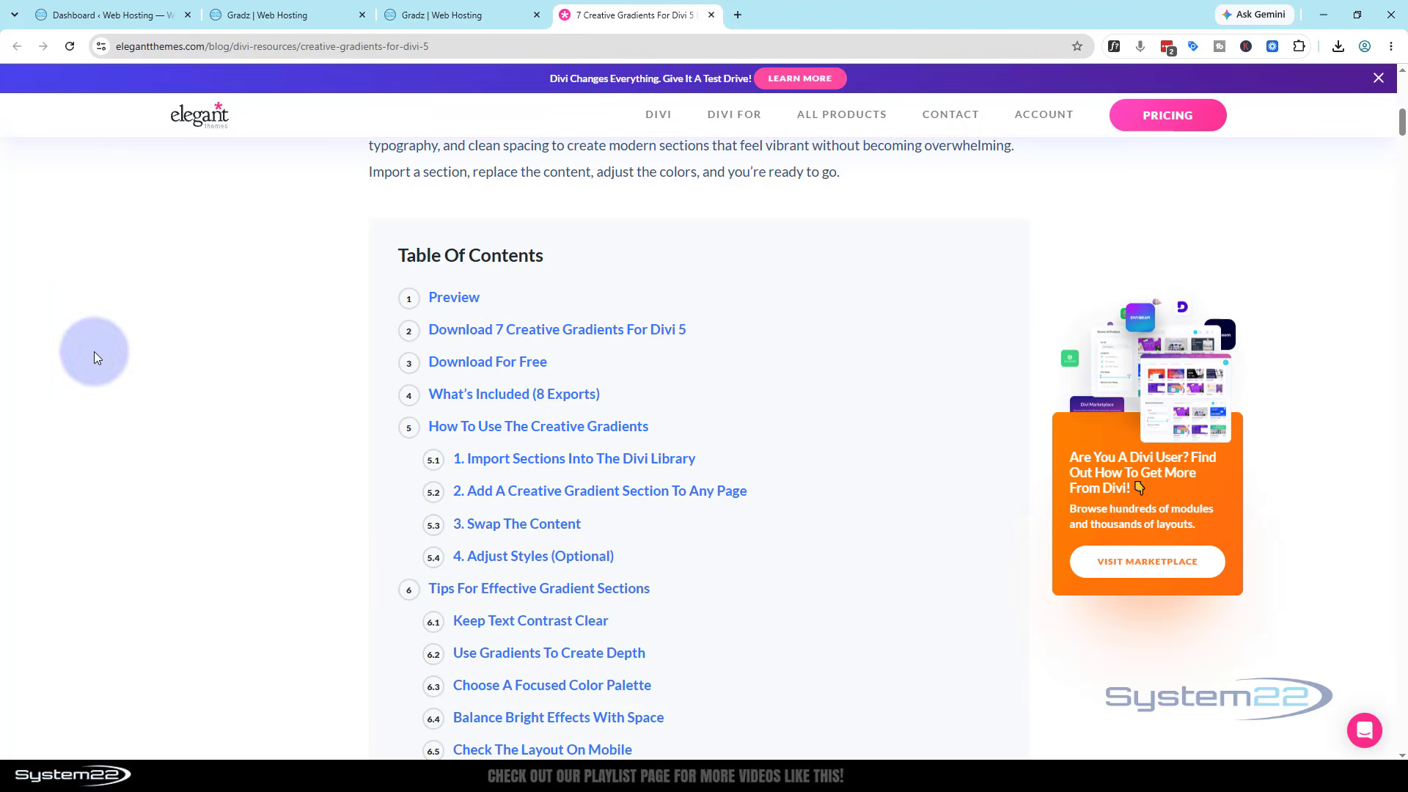
left_click(465, 303)
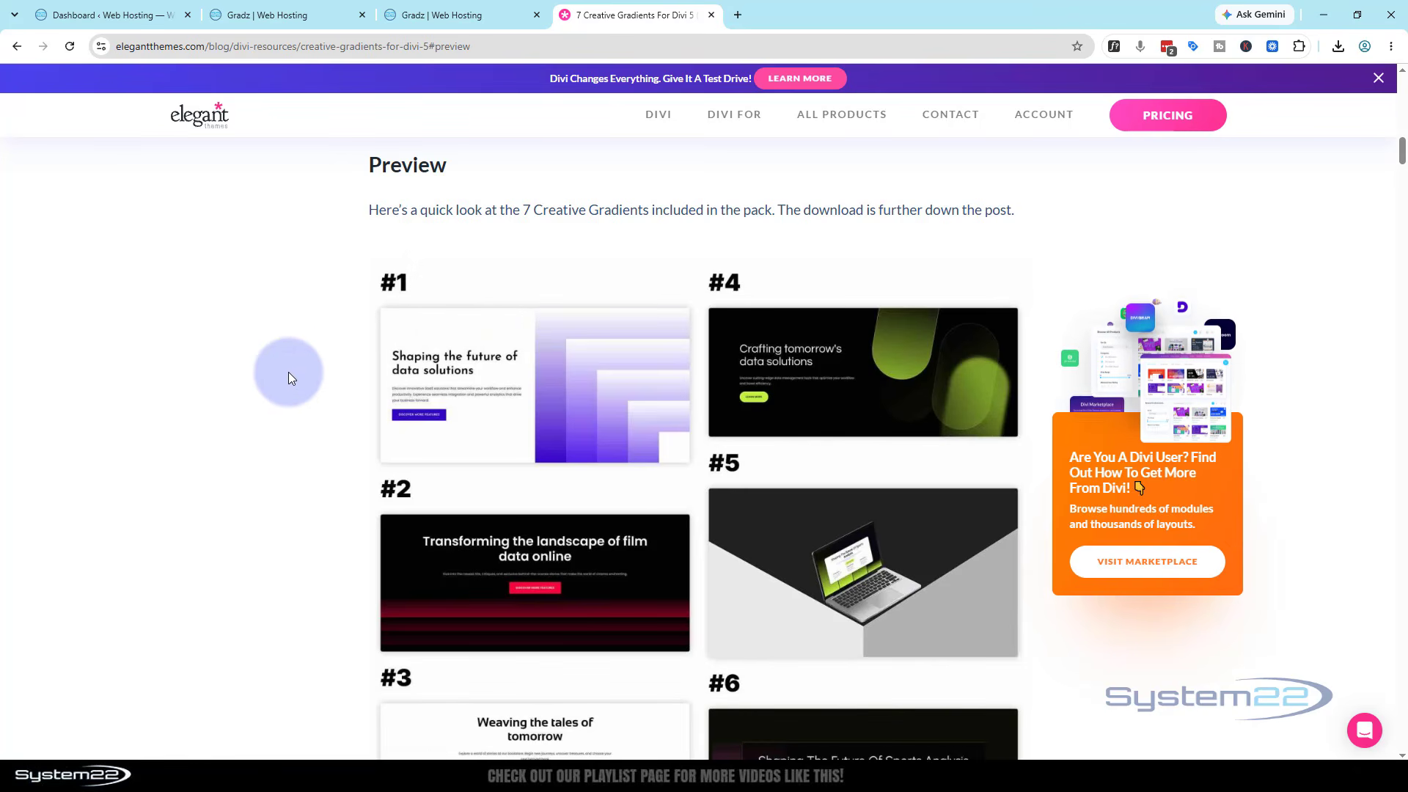
scroll(289, 371, "down", 4)
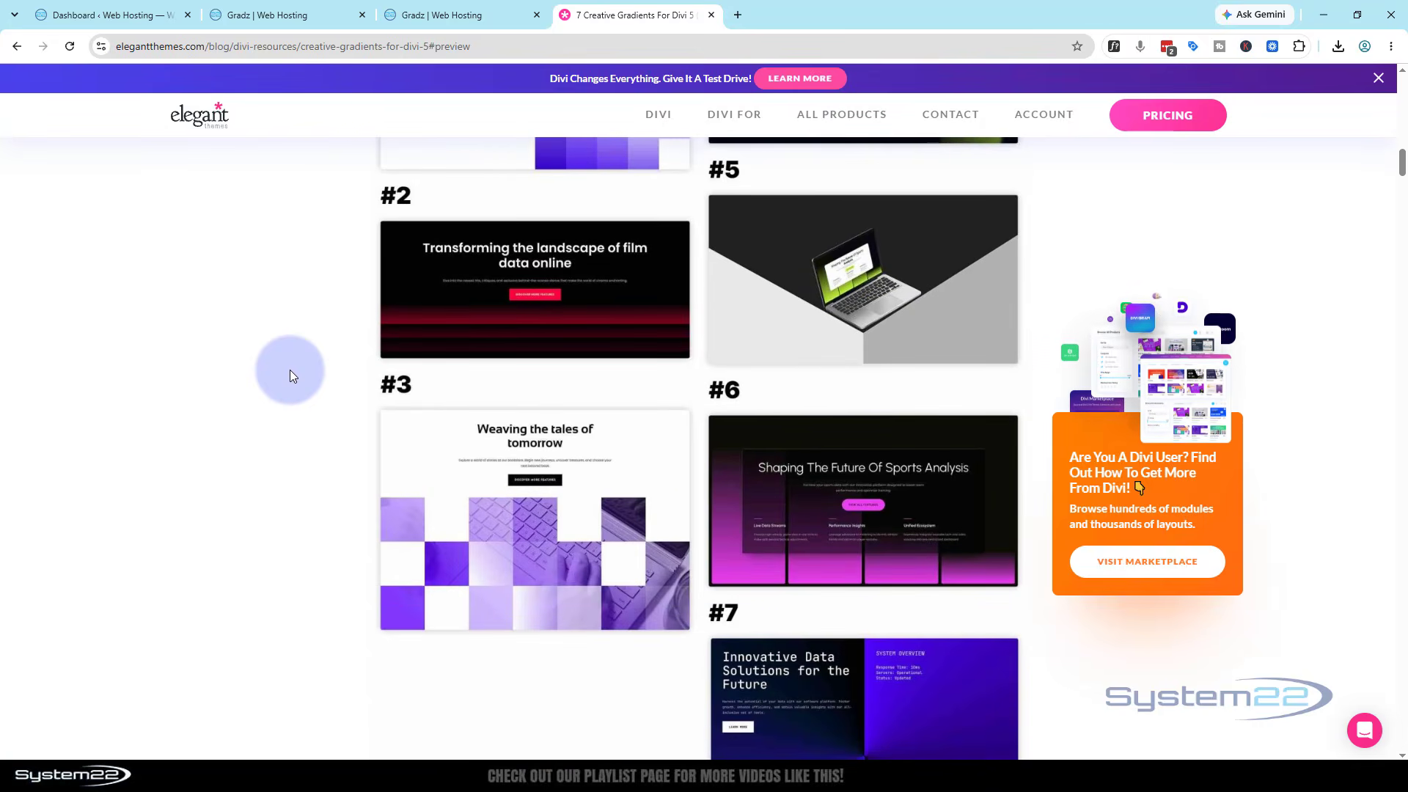
scroll(291, 375, "down", 2)
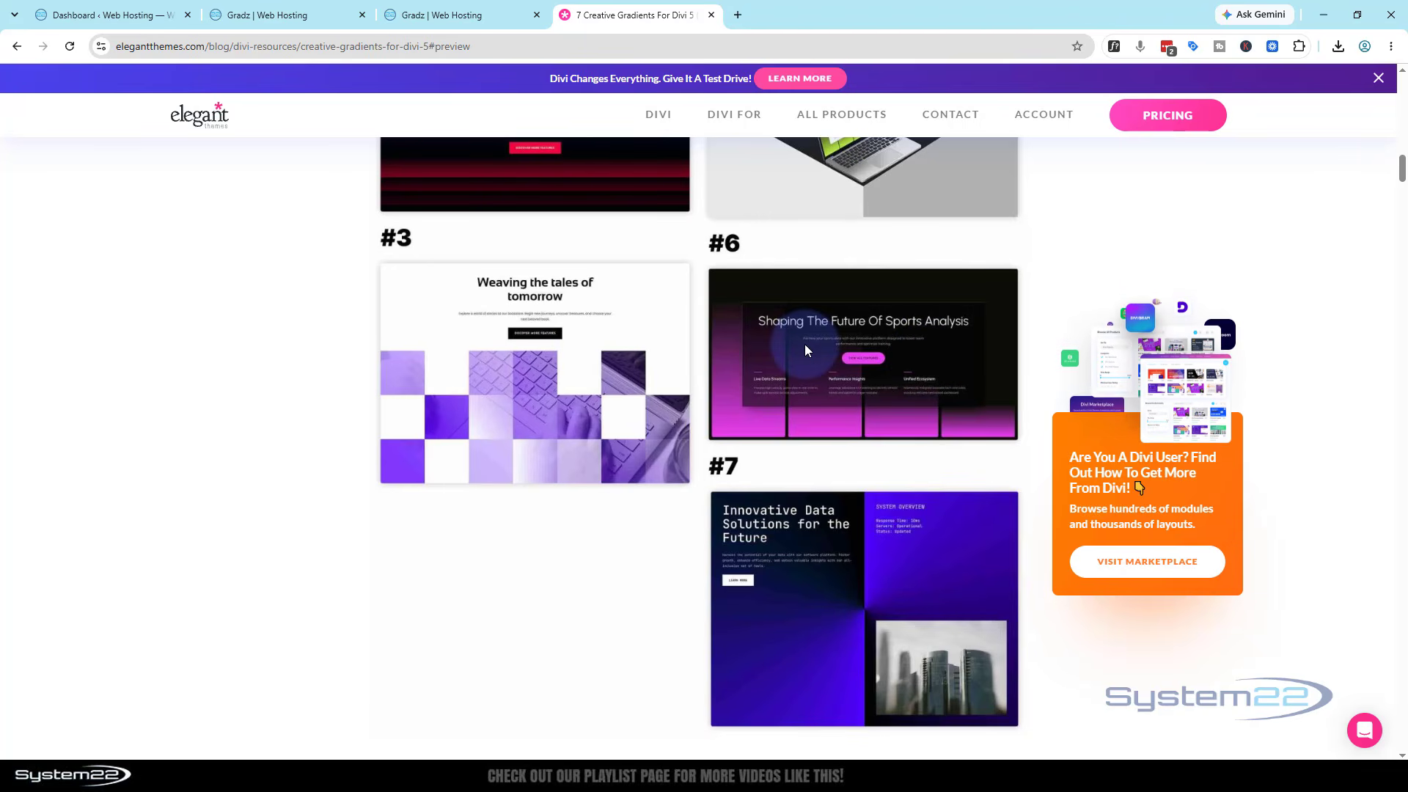
left_click(443, 12)
scroll(99, 339, "down", 3)
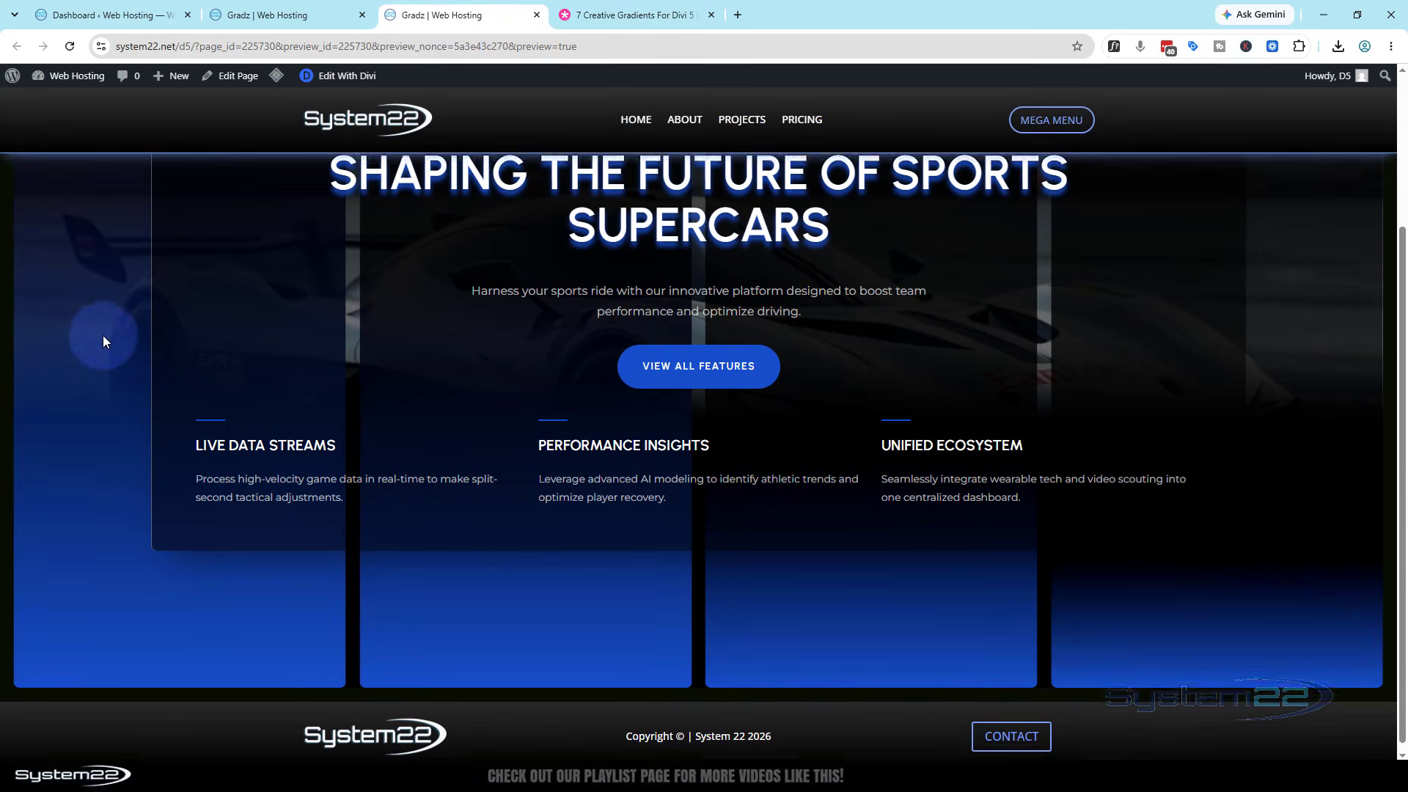
scroll(104, 333, "up", 3)
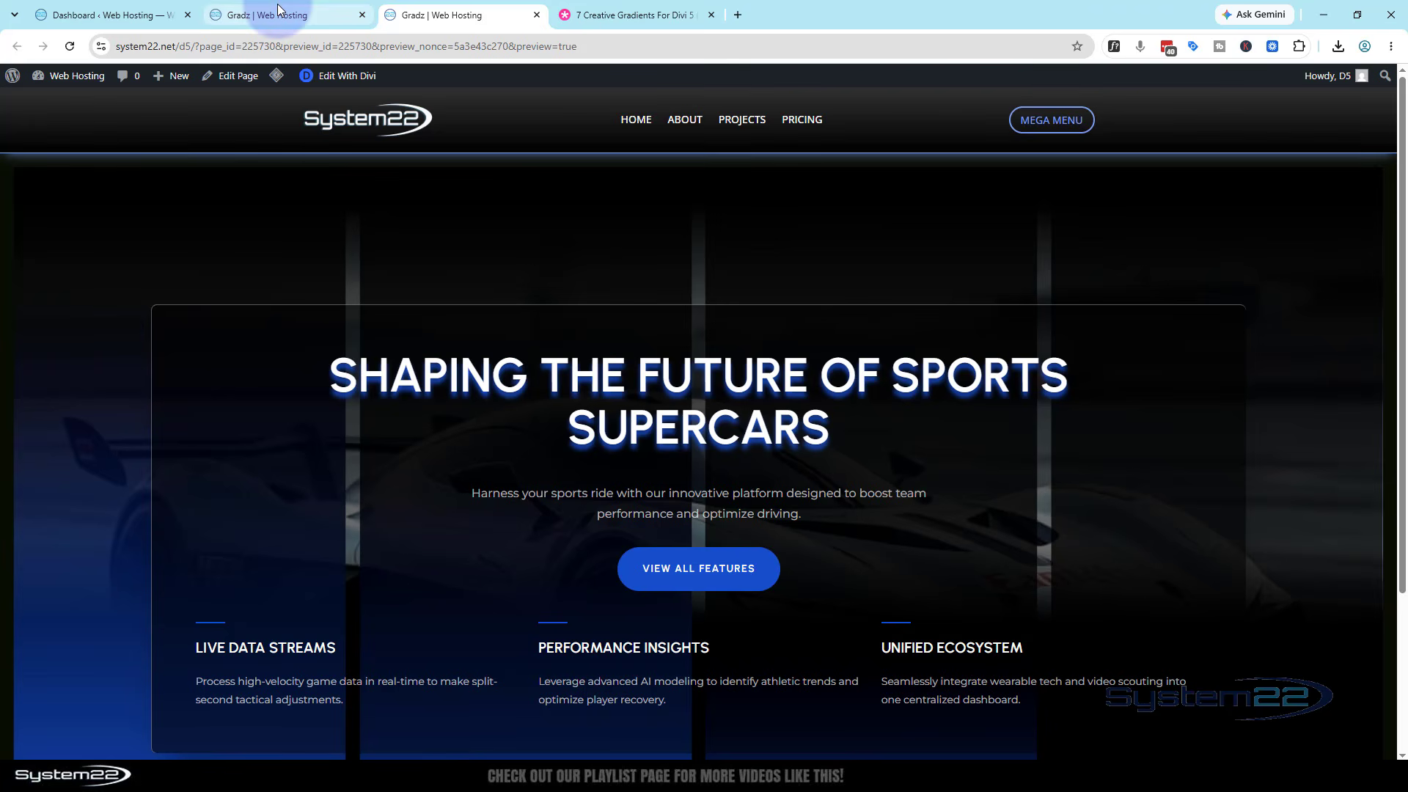
Return to the gradients article and jump to its Download 7 Creative Gradients For Divi 5 section.
left_click(656, 16)
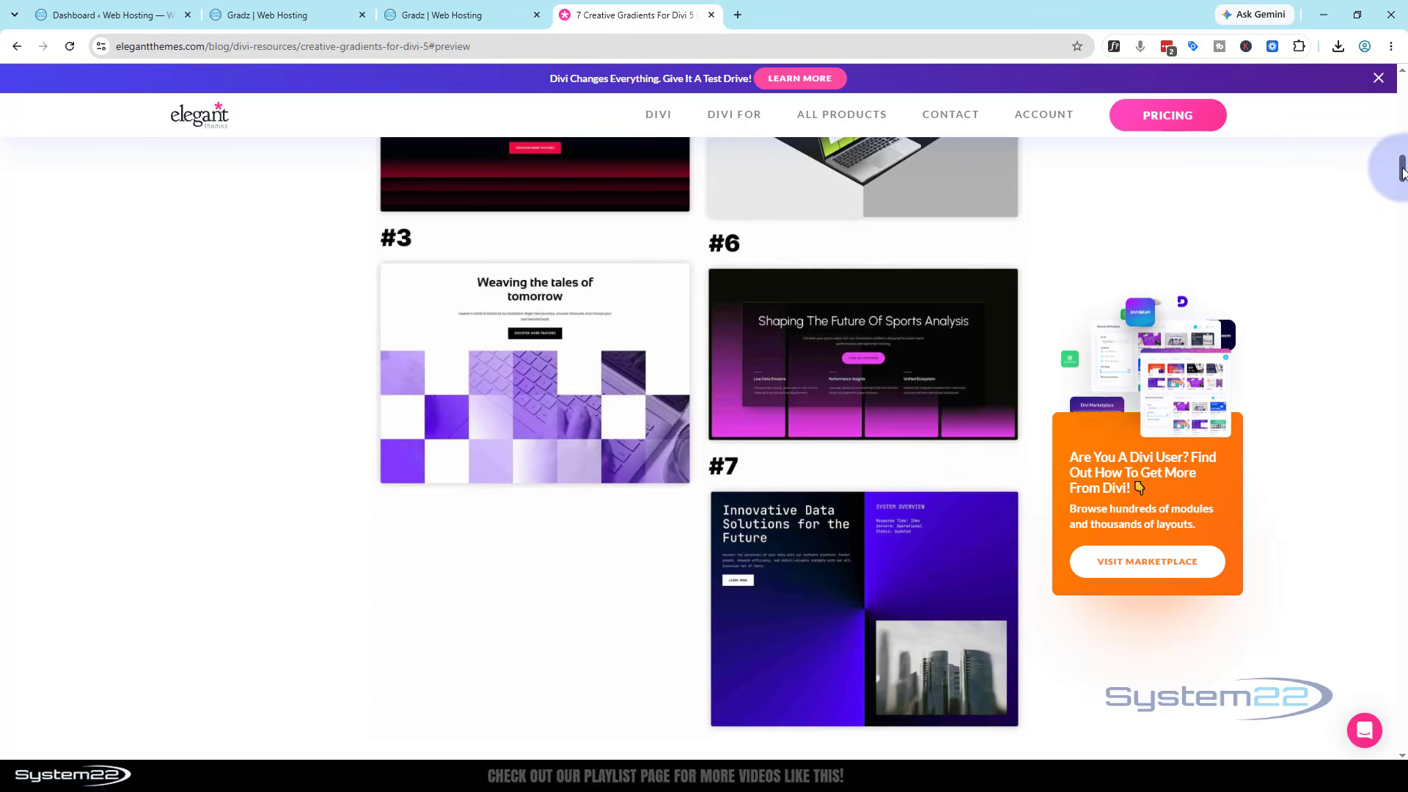
left_click_drag(1402, 168, 1390, 117)
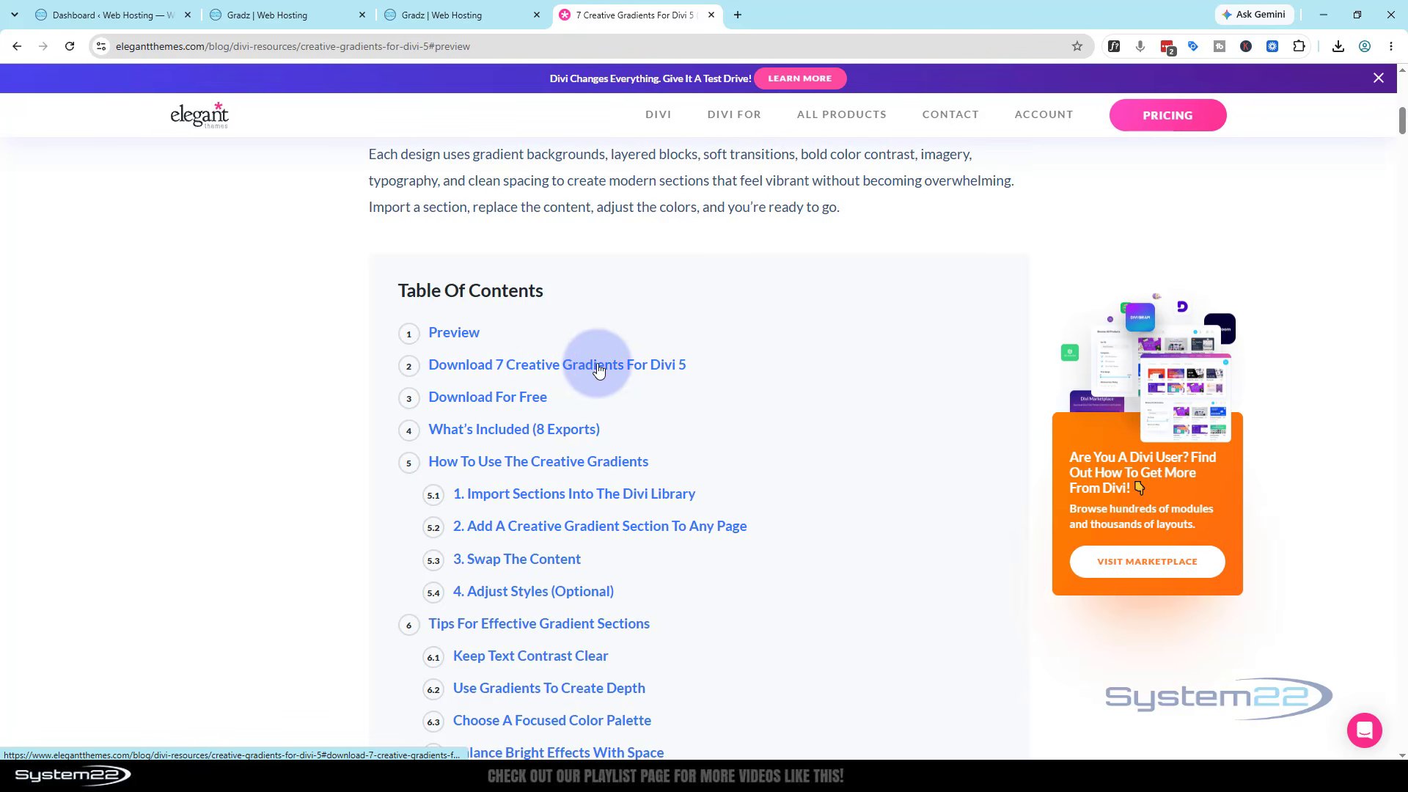
left_click(490, 373)
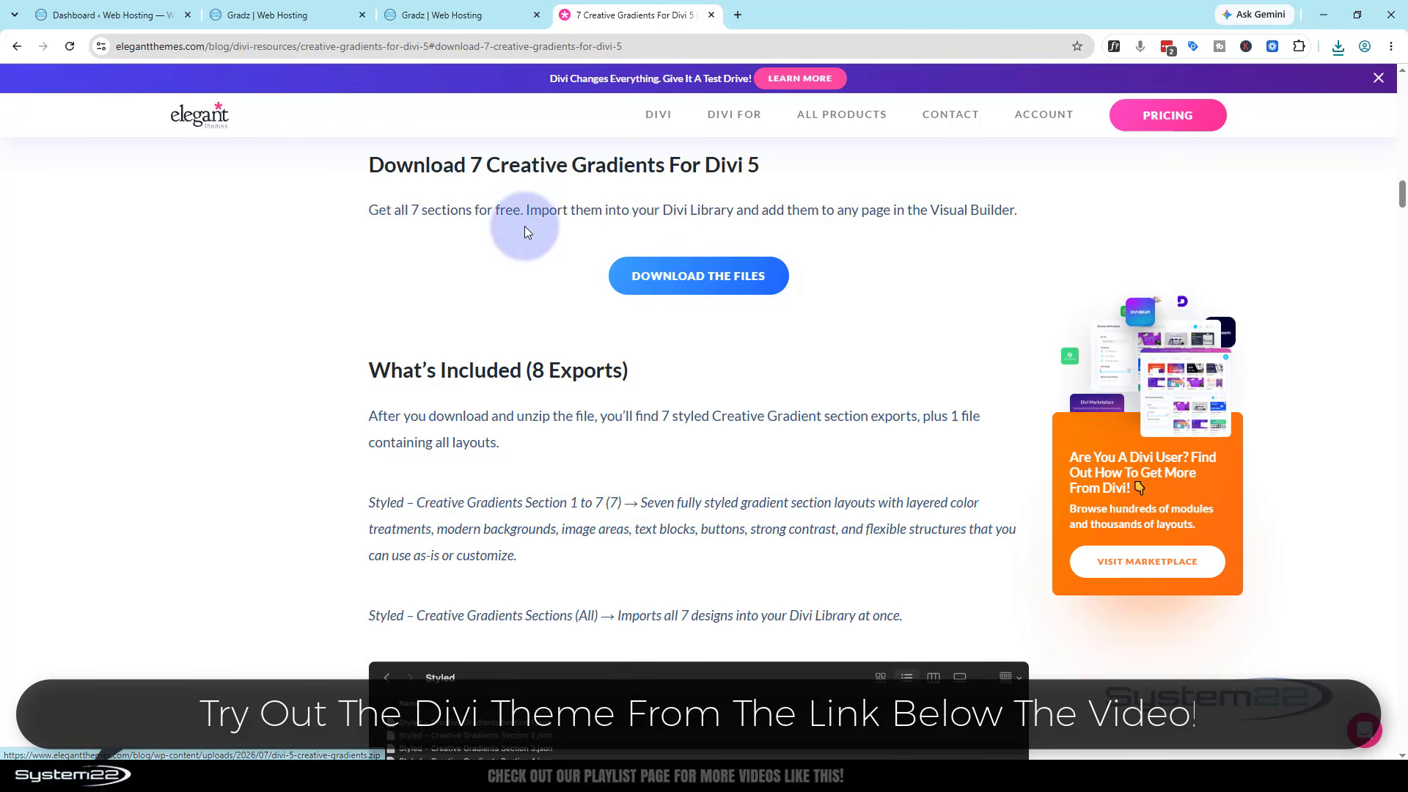
Open the Divi Library in the WordPress dashboard and move the Styled – Creative Gradients Section 6 layout to the trash.
left_click(97, 15)
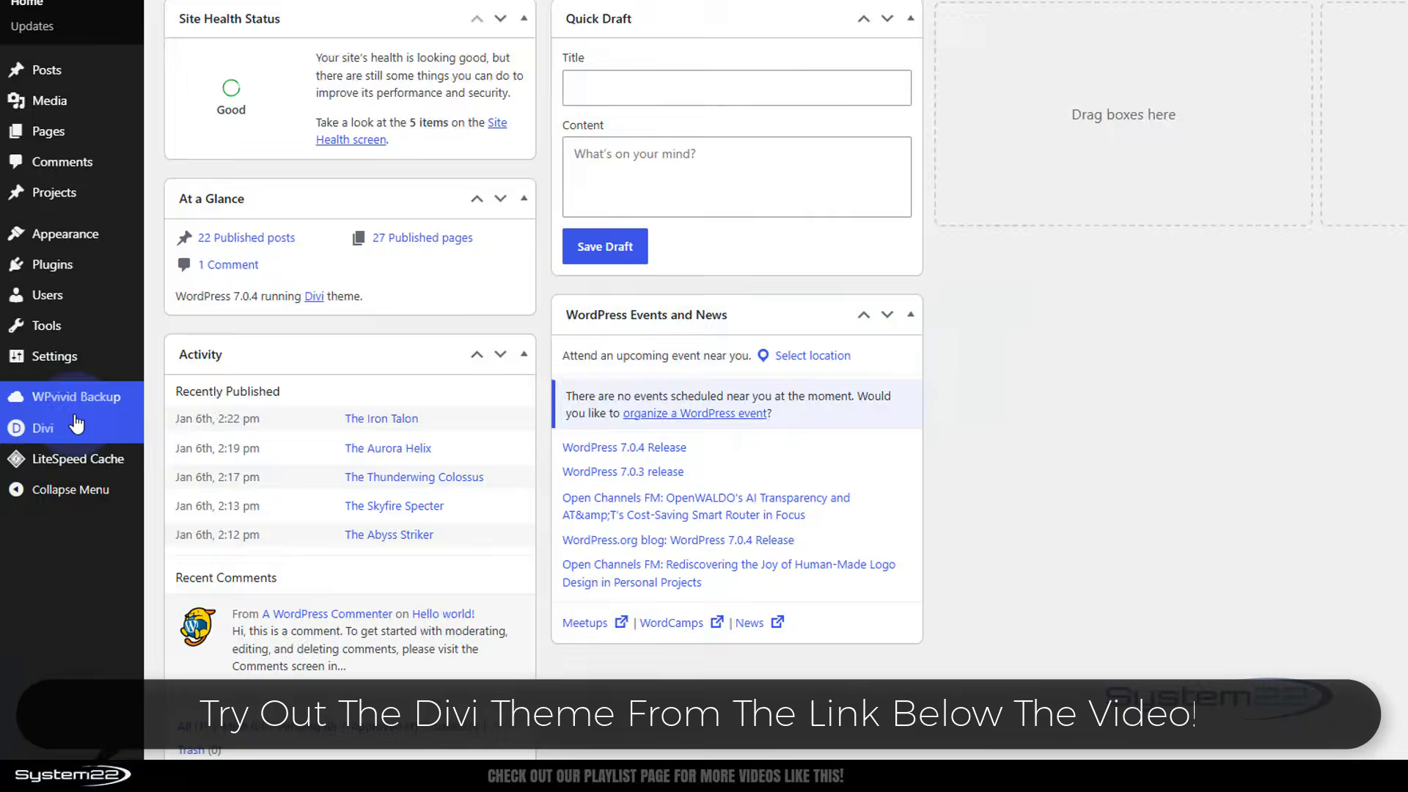
mouse_move(22, 483)
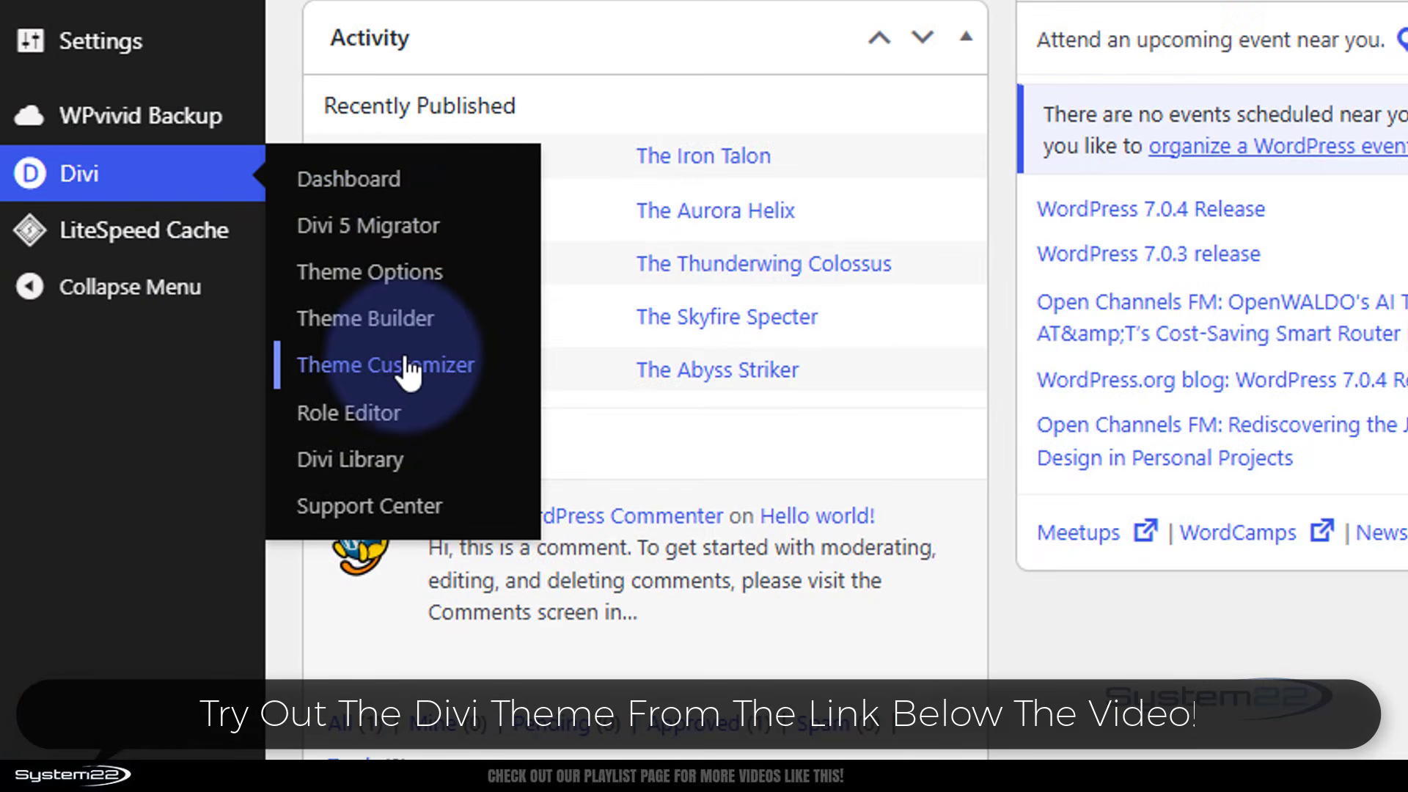
left_click(371, 463)
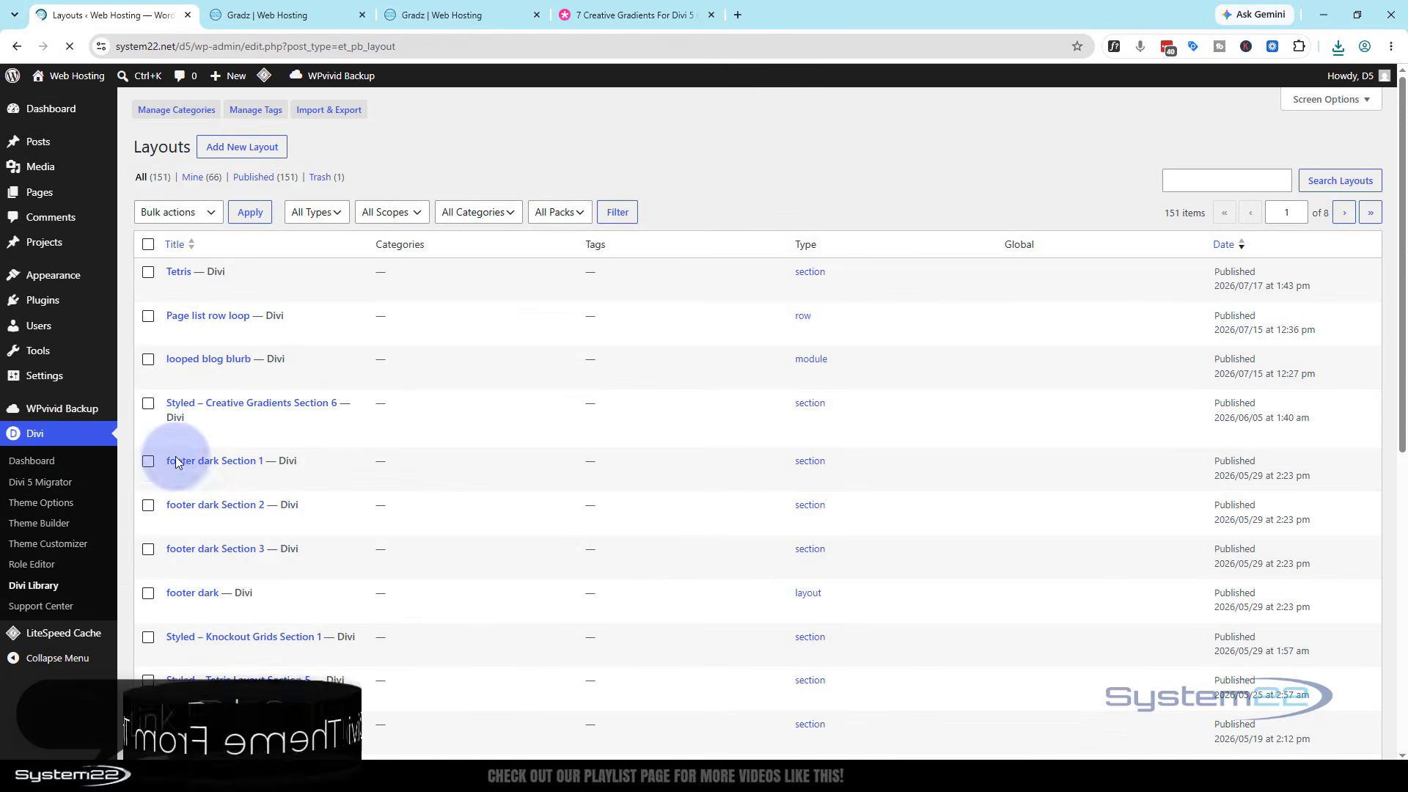
mouse_move(176, 405)
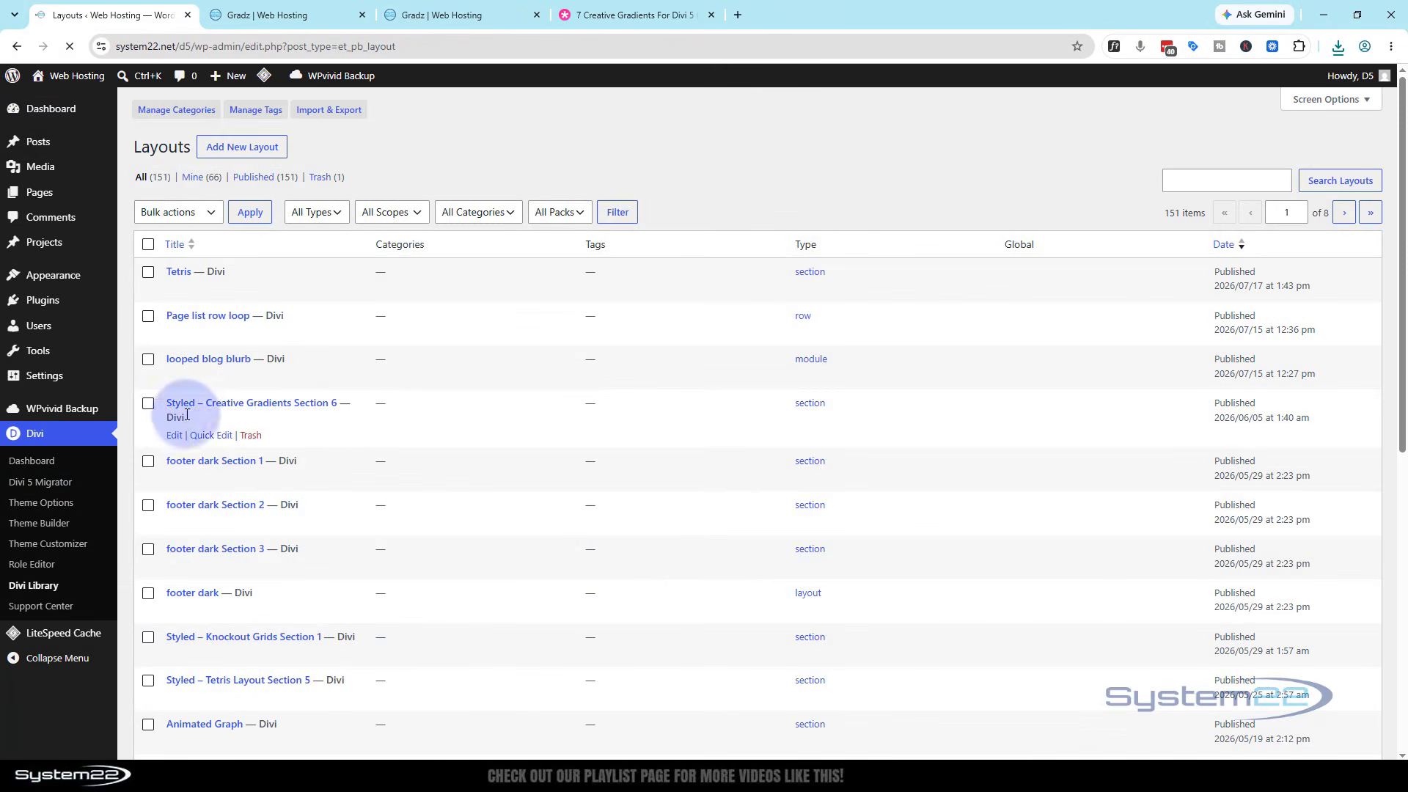
left_click(250, 437)
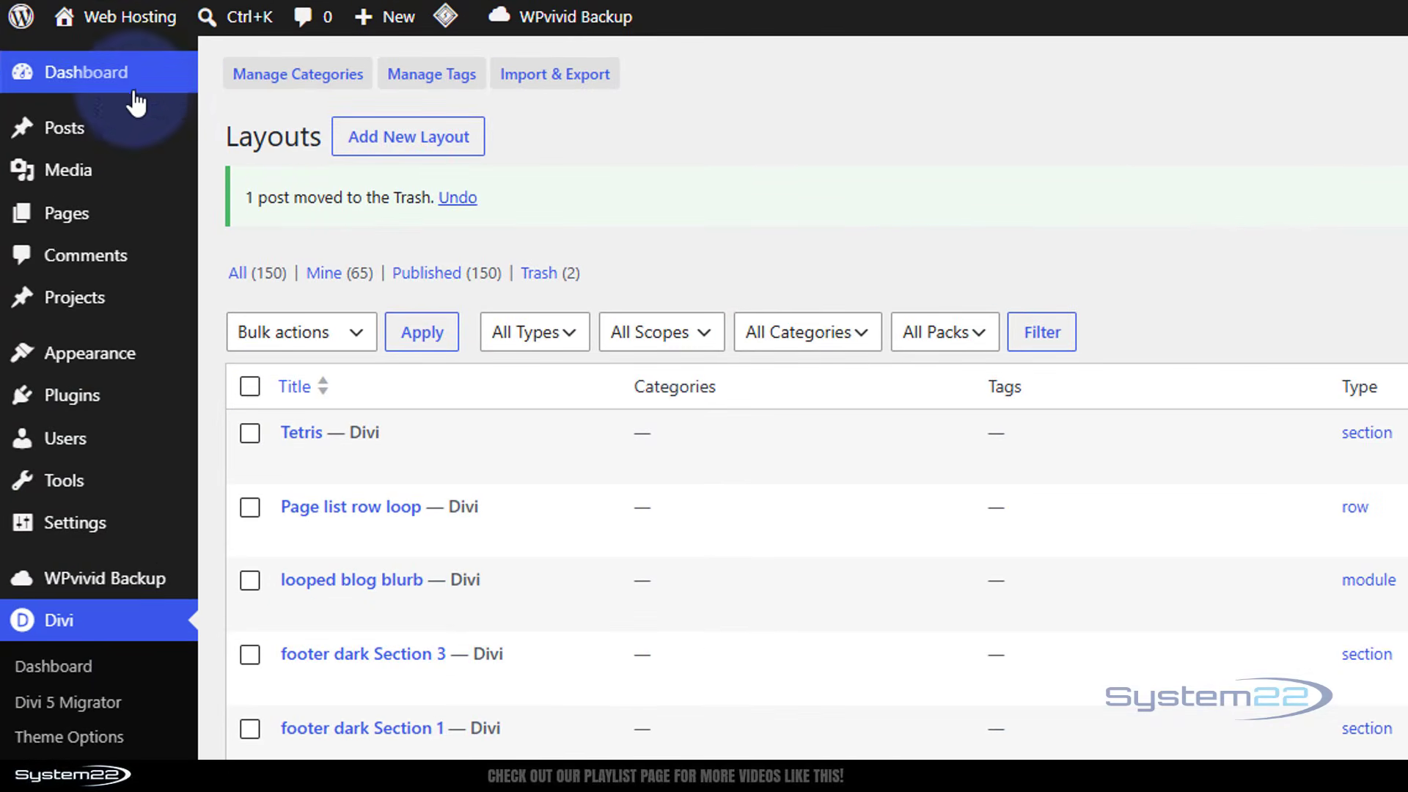
Open the import options for Divi Builder layouts in the Divi Library.
mouse_move(47, 87)
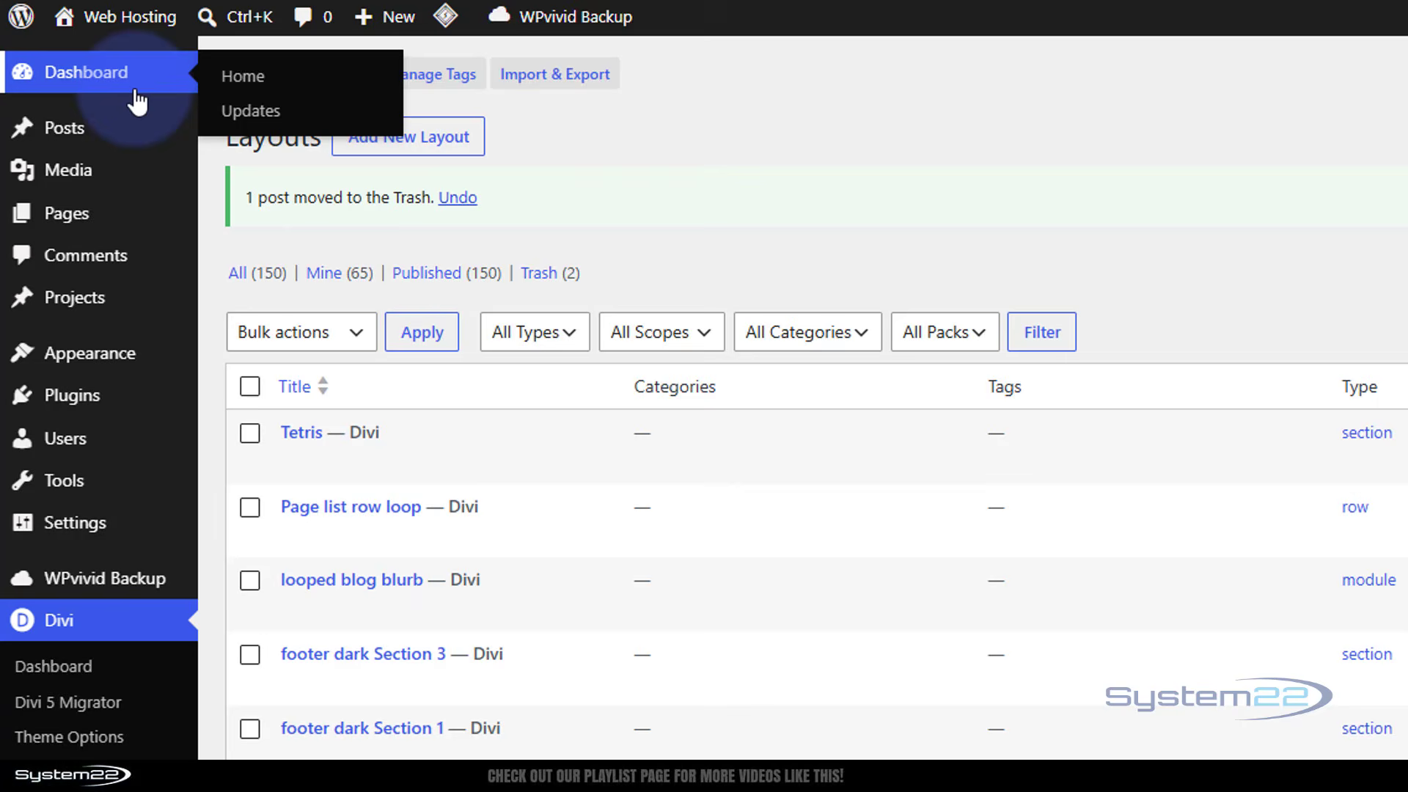
left_click(579, 73)
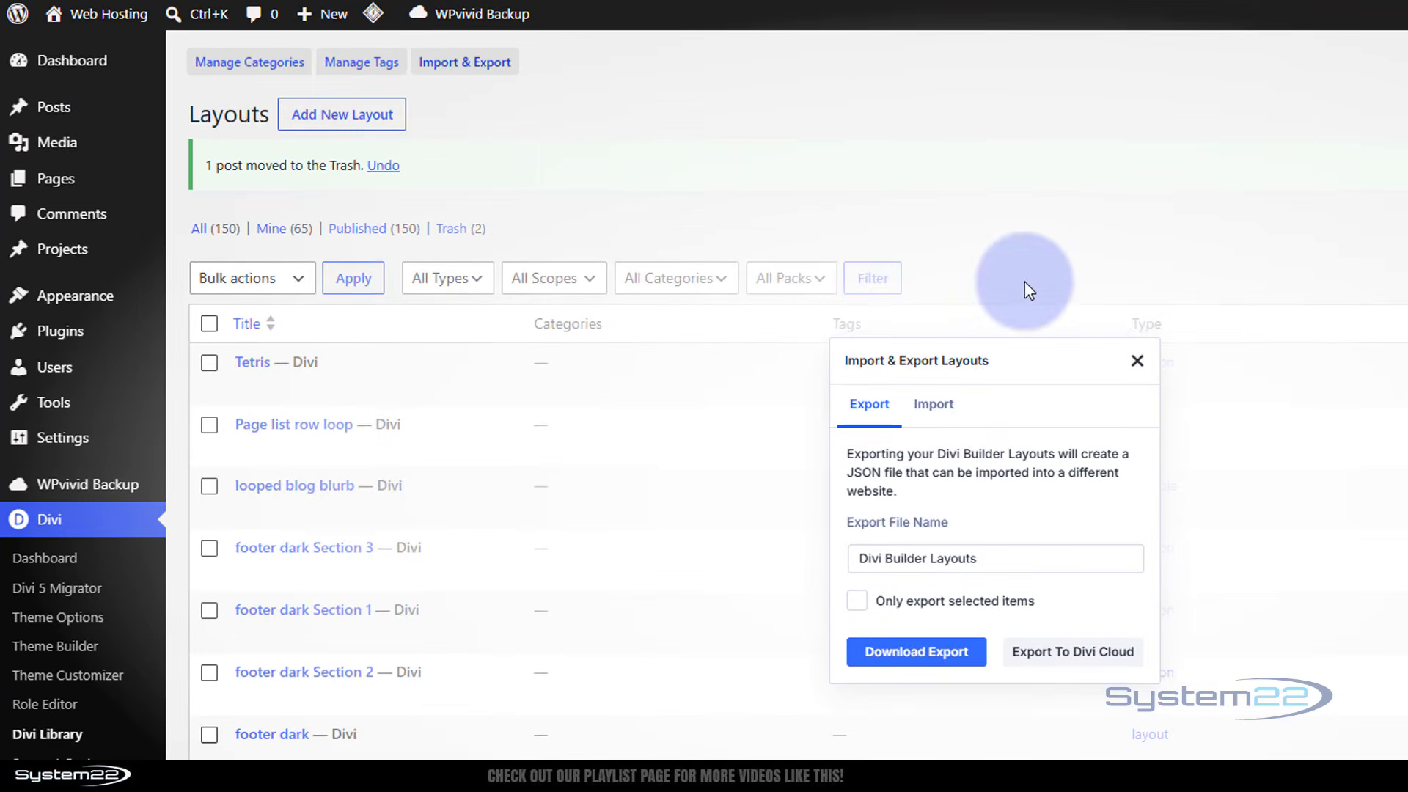
left_click(938, 410)
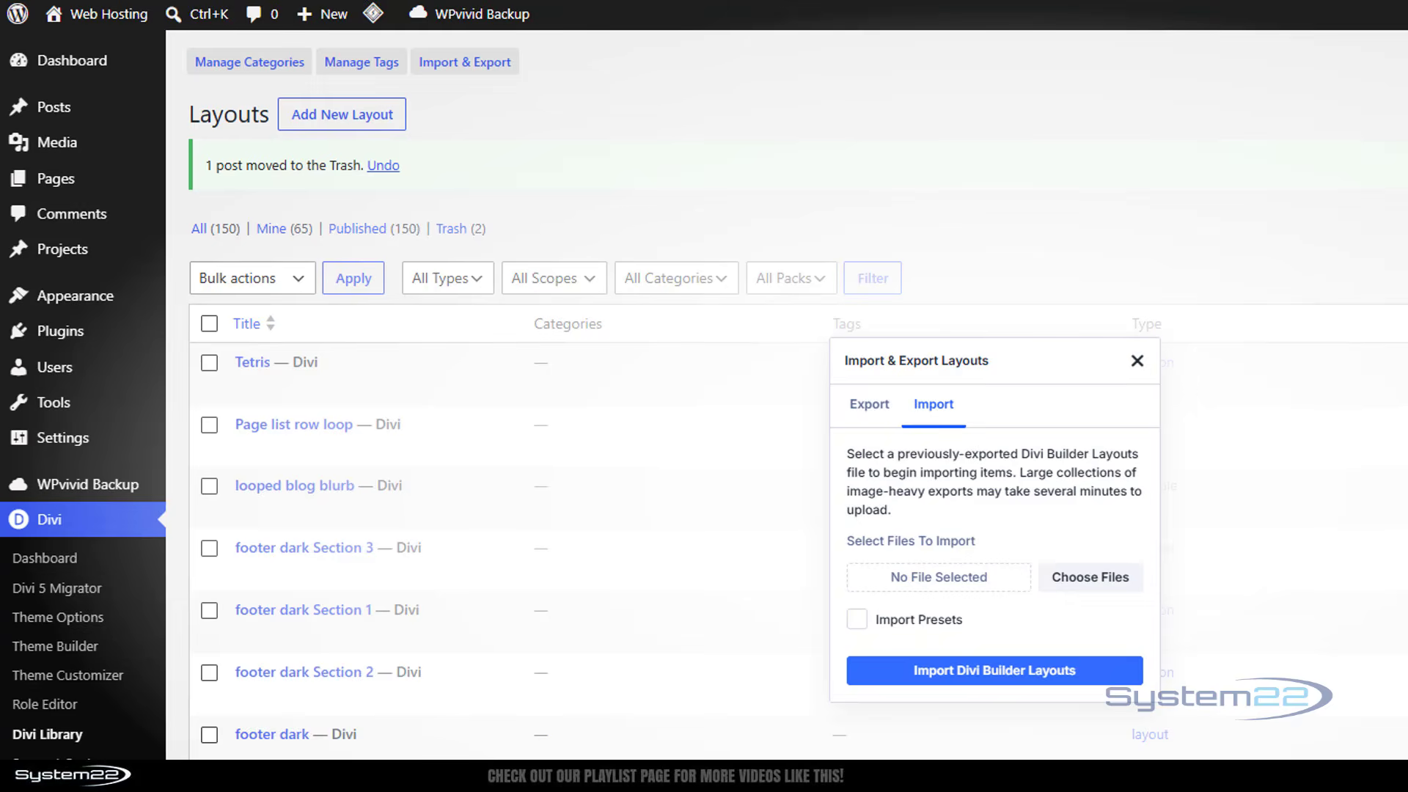
Extract the divi-5-creative-gradients archive into the Grads download folder and open the extracted Styled folder.
left_click(315, 776)
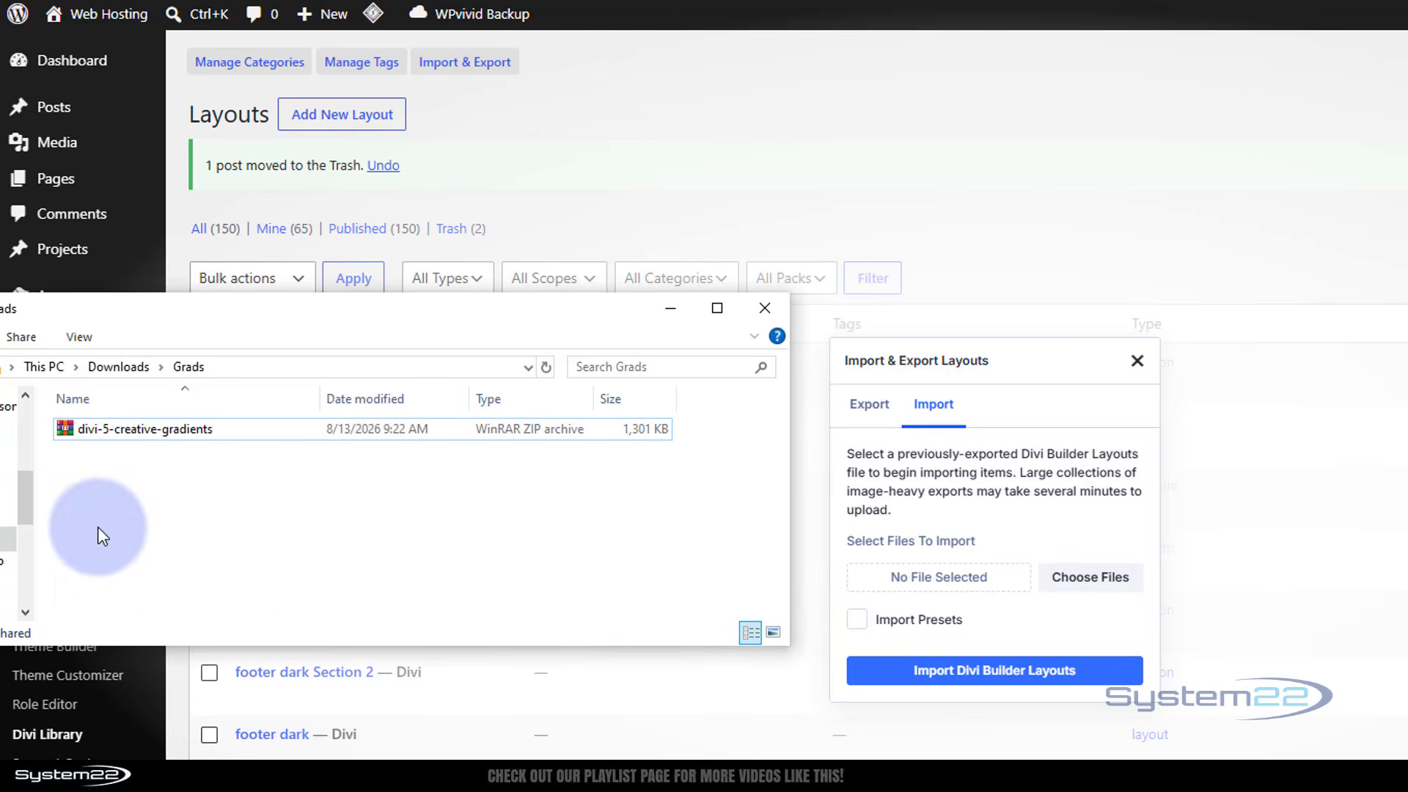
left_click(64, 428)
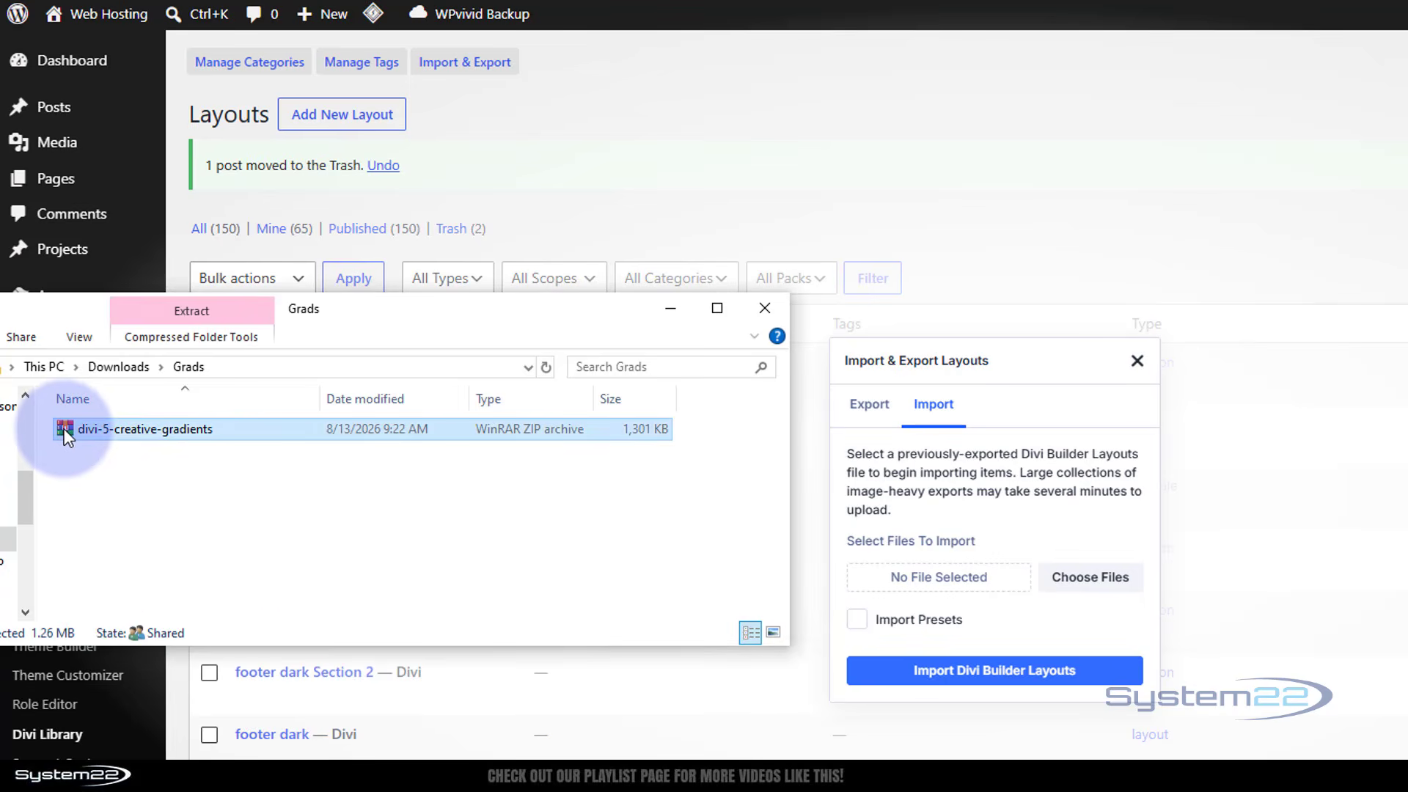
right_click(64, 428)
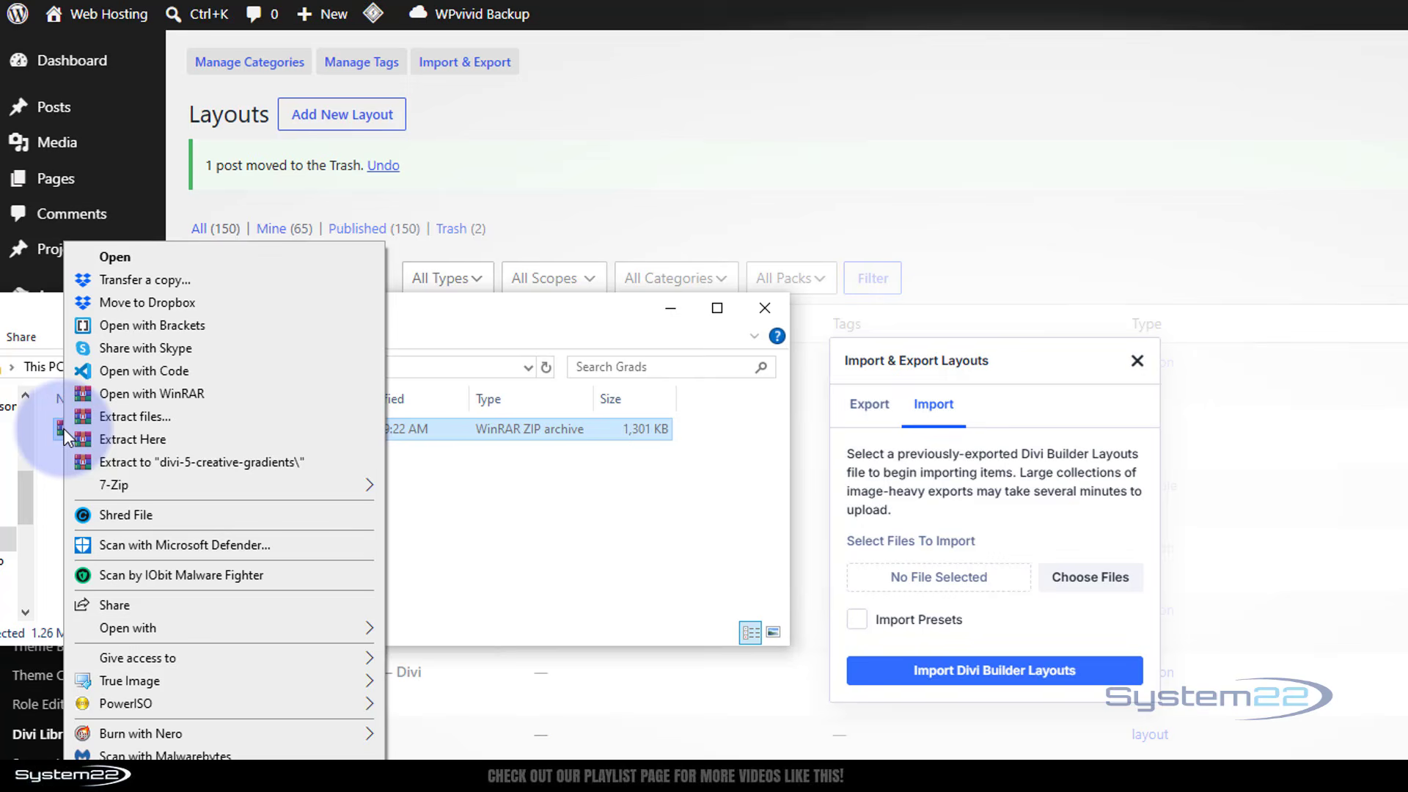
left_click(133, 440)
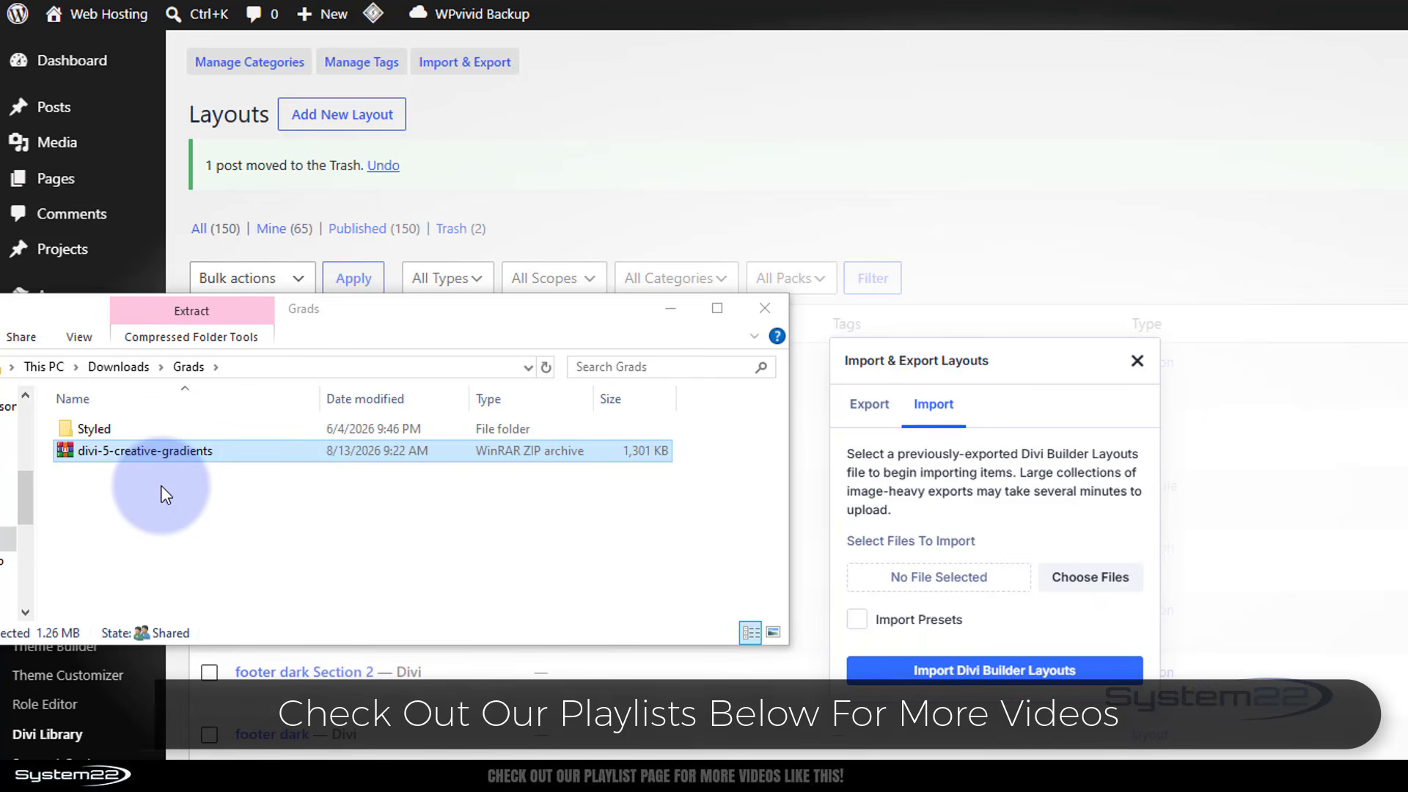
left_click(67, 425)
double_click(67, 426)
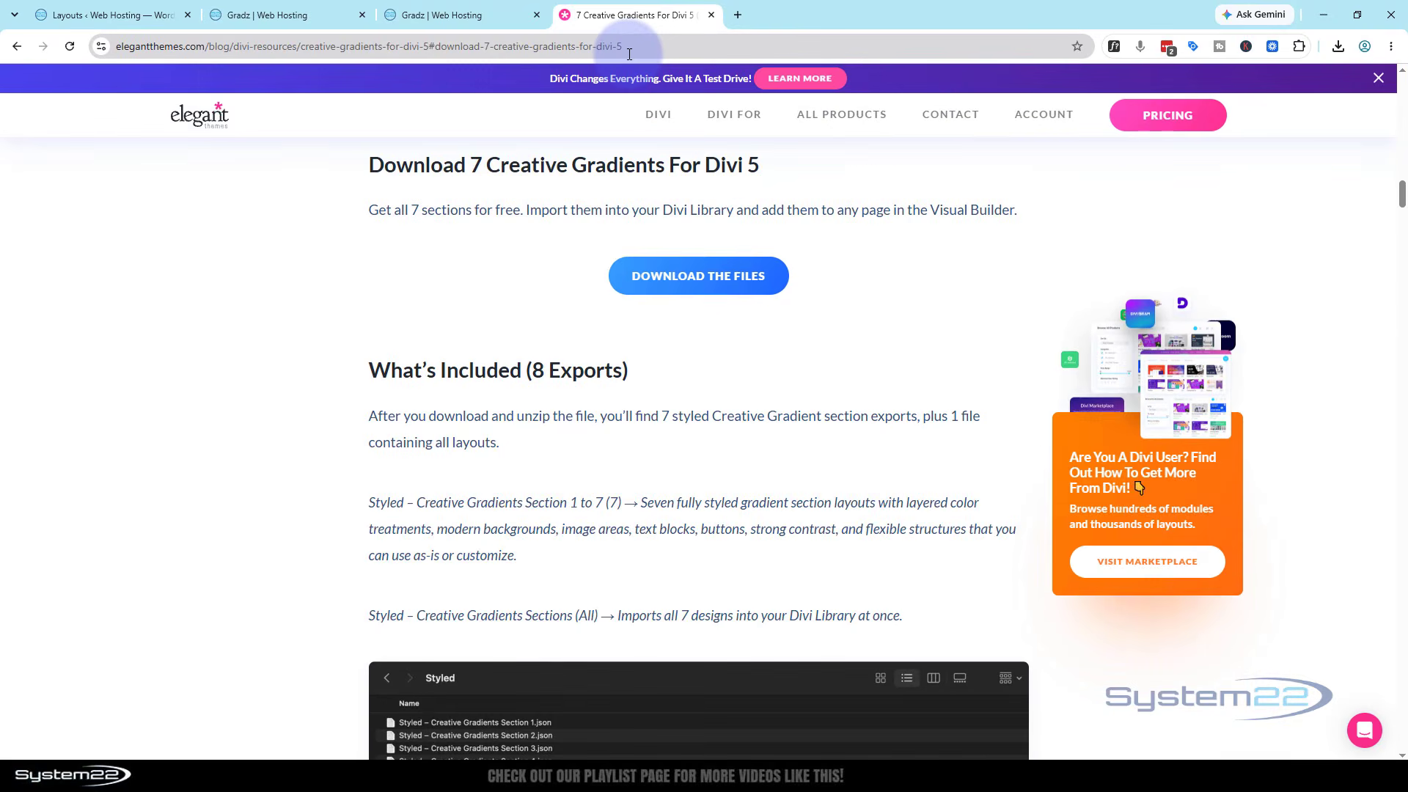
Check design #6 in the article's preview and import the Styled – Creative Gradients Section 6 JSON file into the Divi Library.
scroll(547, 426, "up", 10)
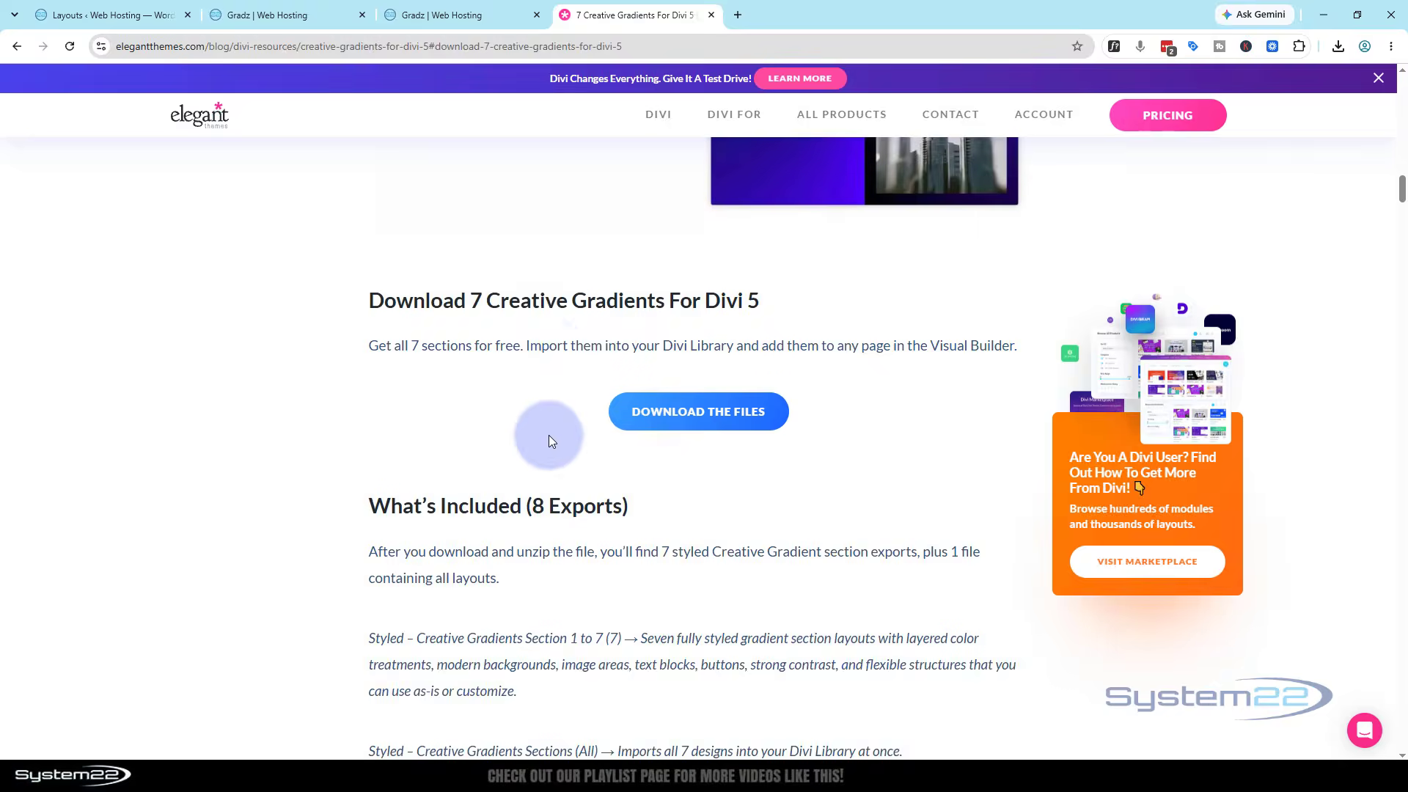
scroll(550, 434, "up", 5)
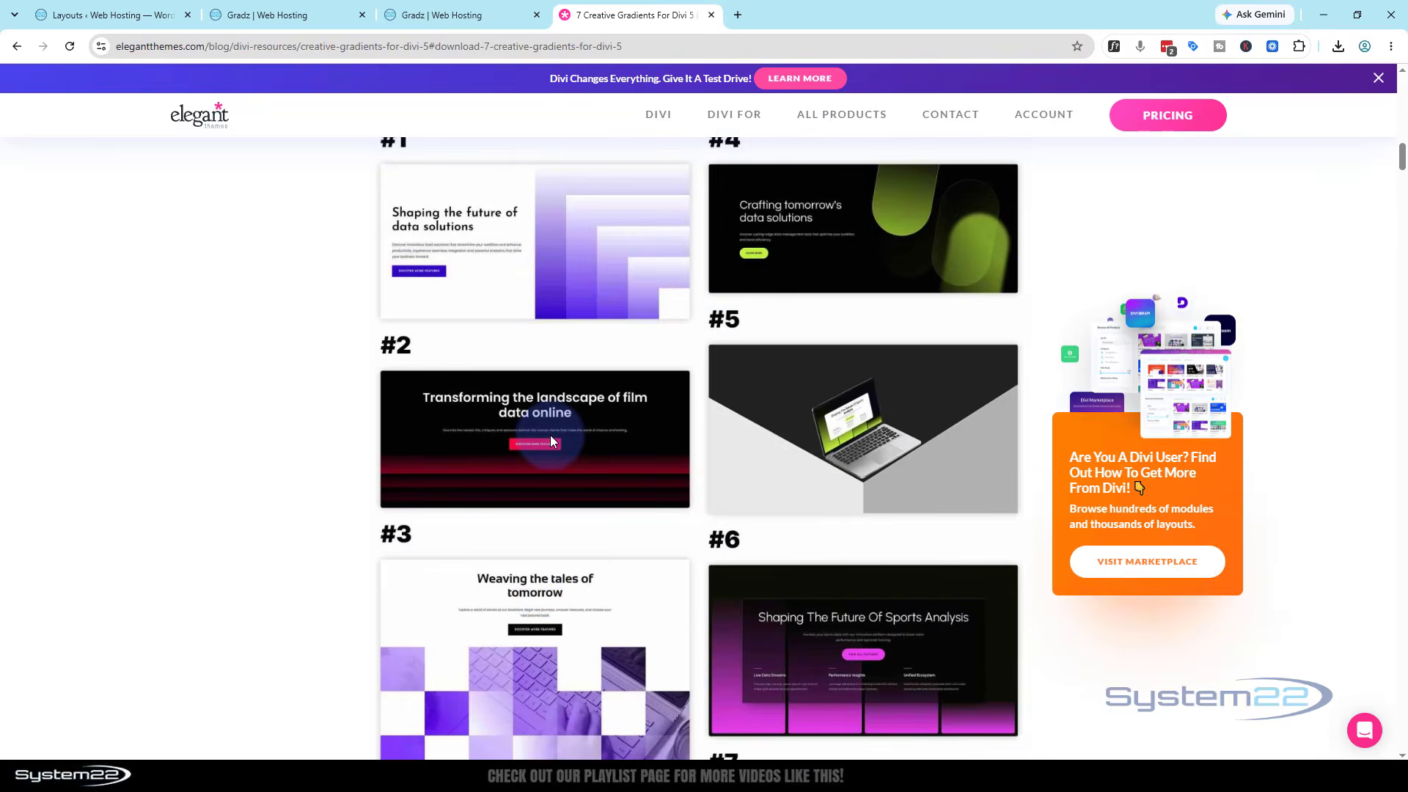
scroll(550, 434, "down", 3)
scroll(550, 434, "down", 3)
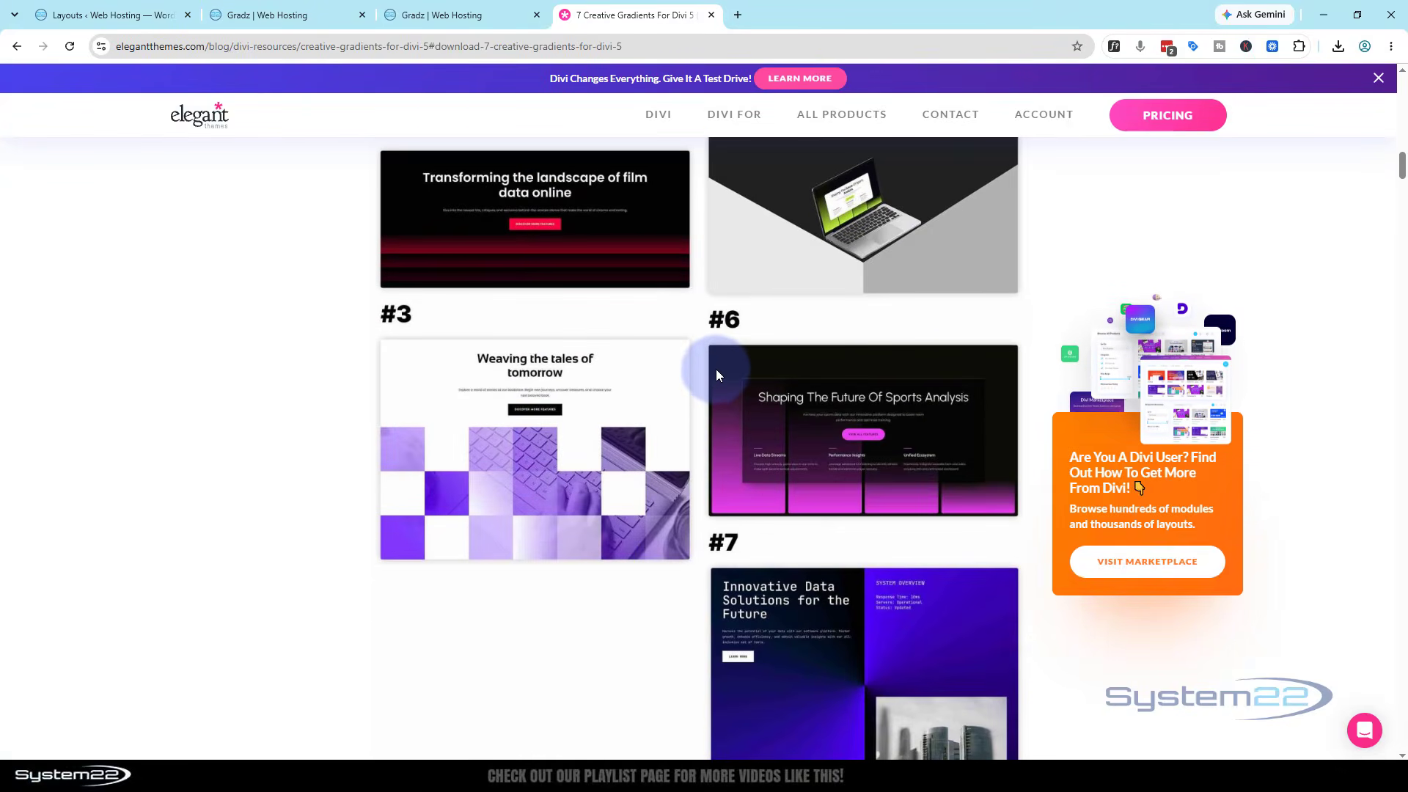
left_click(69, 15)
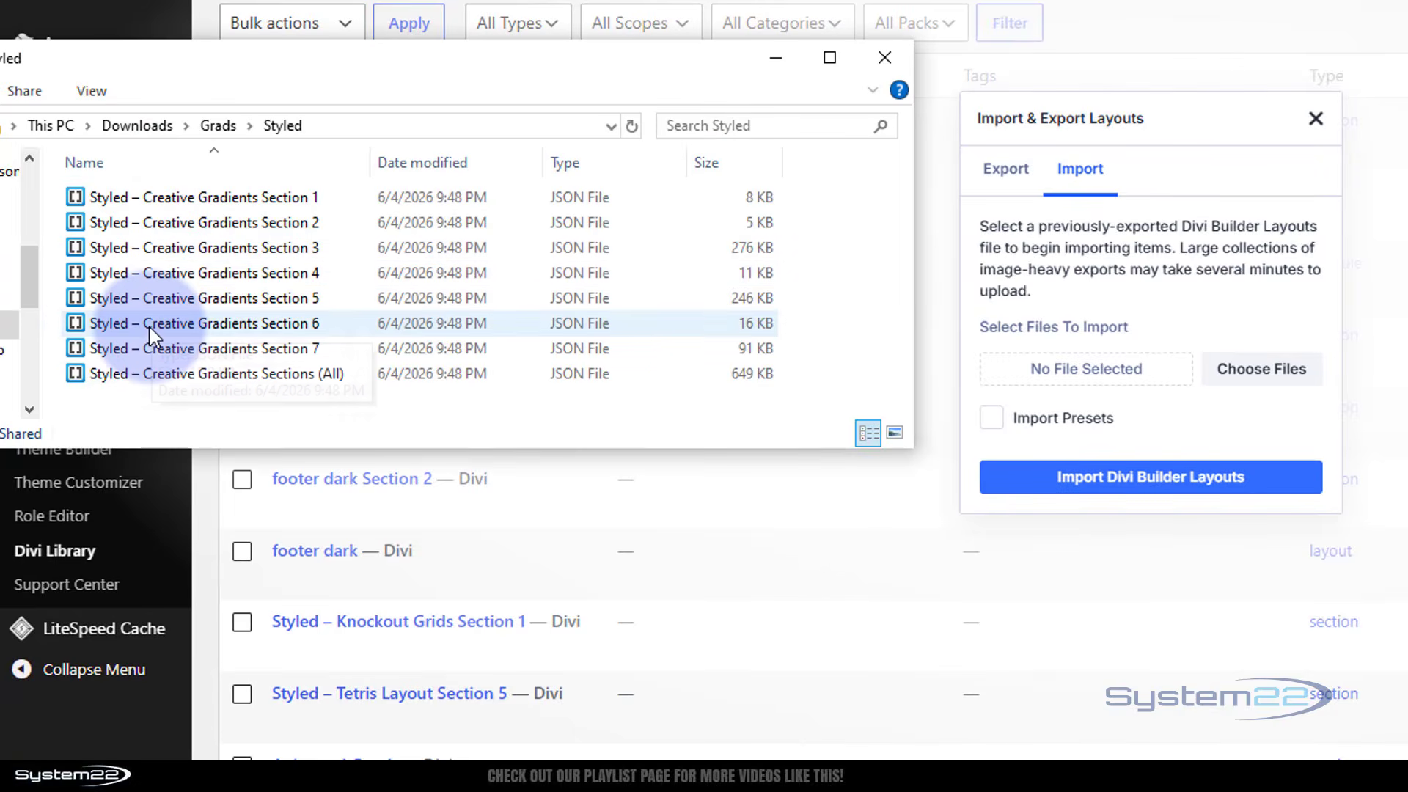
left_click(80, 326)
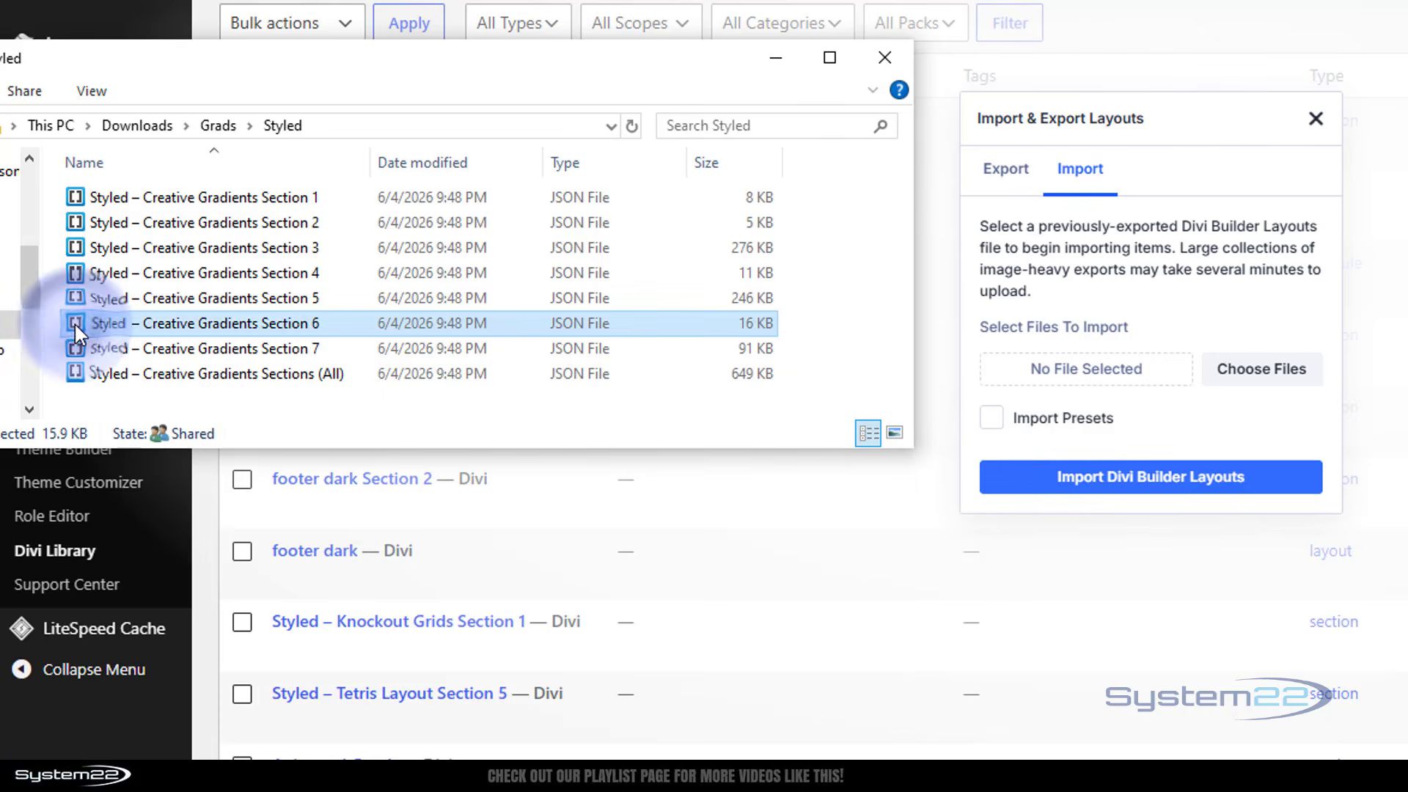
left_click_drag(75, 324, 1060, 373)
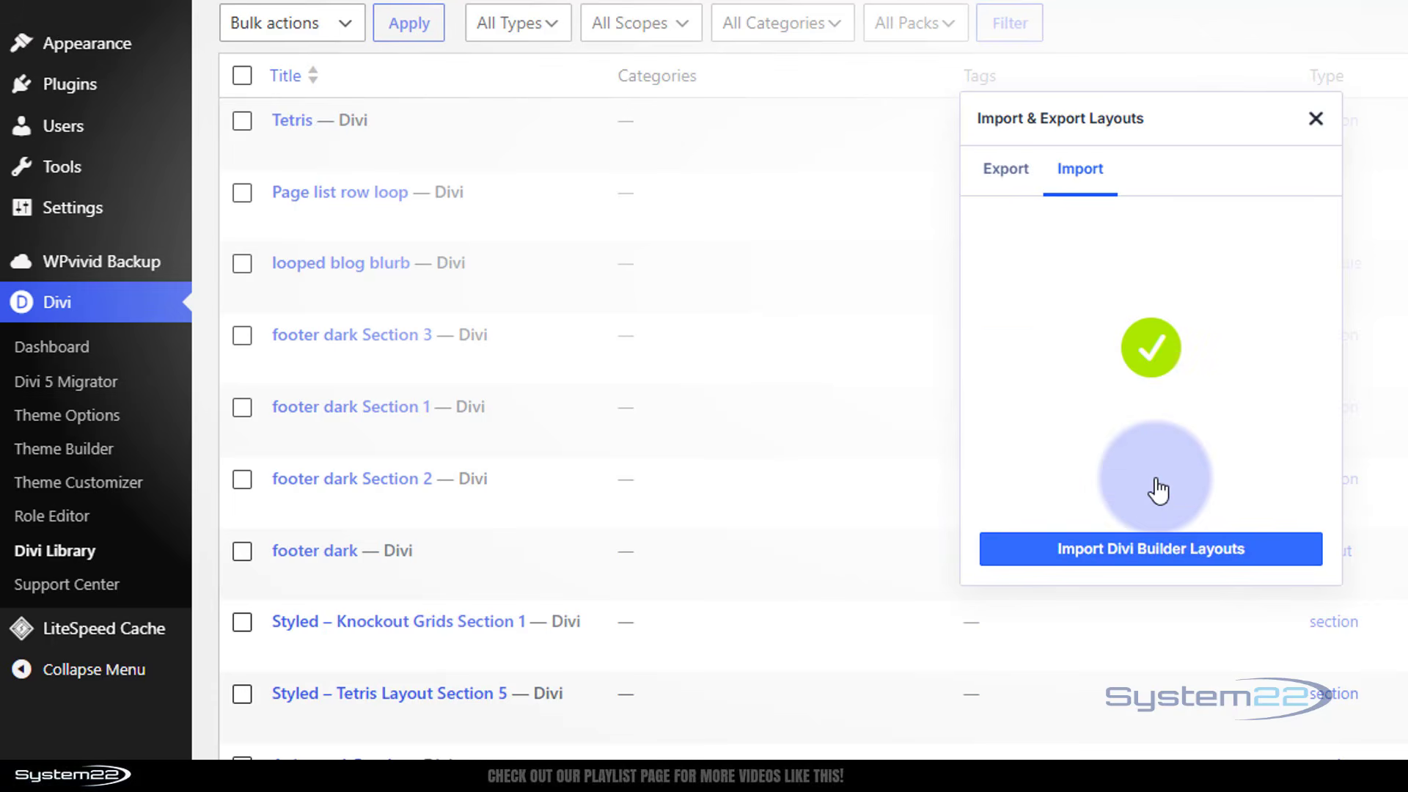
left_click(1154, 549)
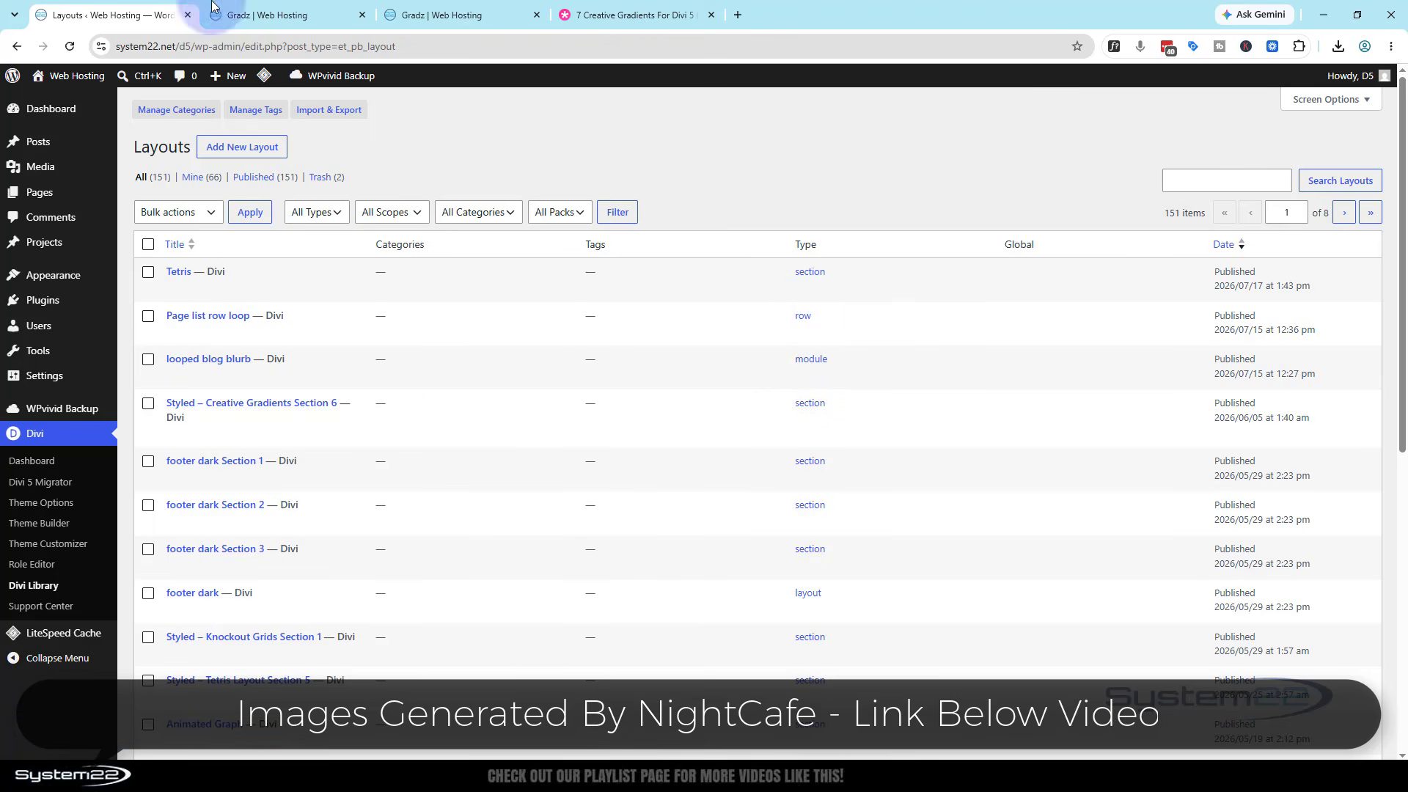
Switch to the Gradz page in the Divi builder, close the spare preview tab and delete the existing supercars section.
left_click(271, 16)
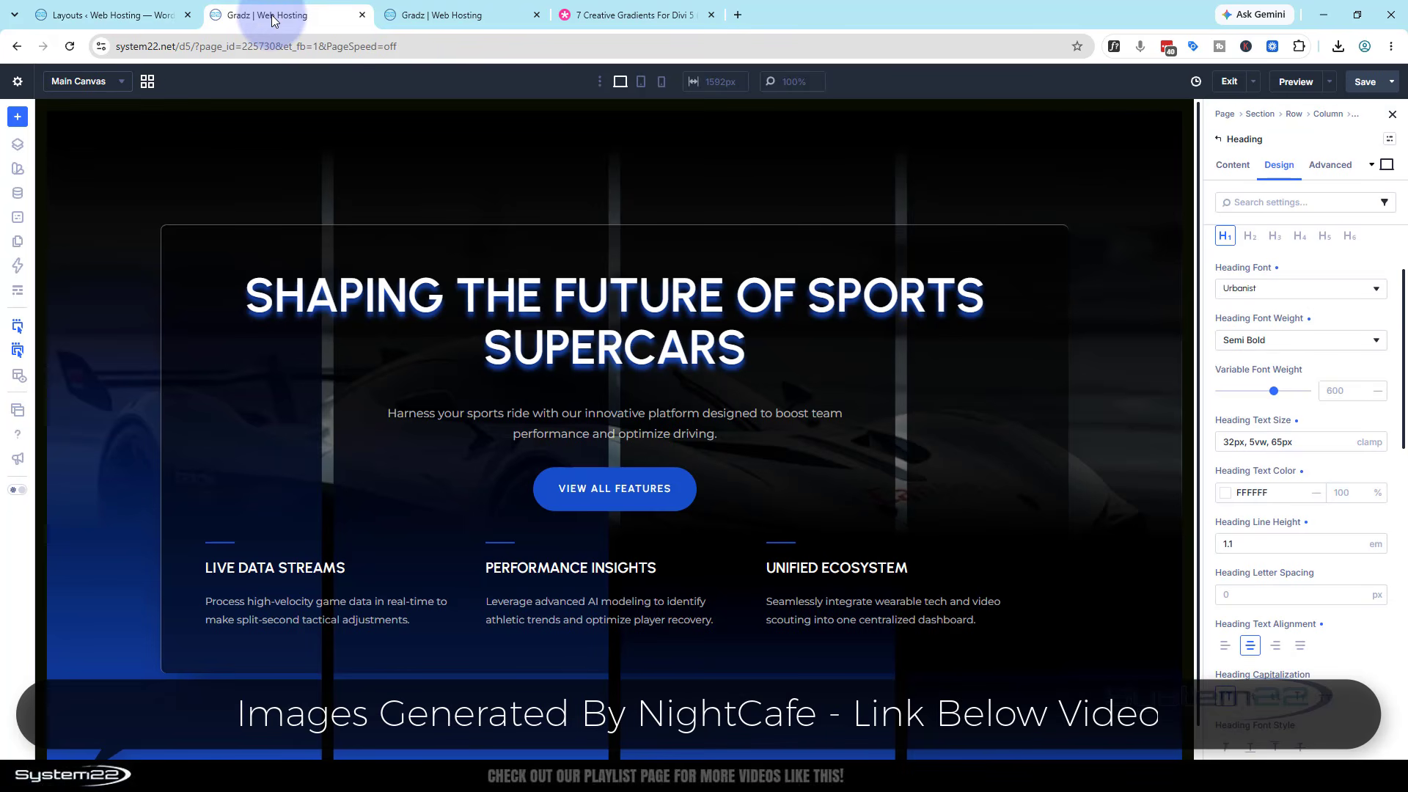
left_click(537, 16)
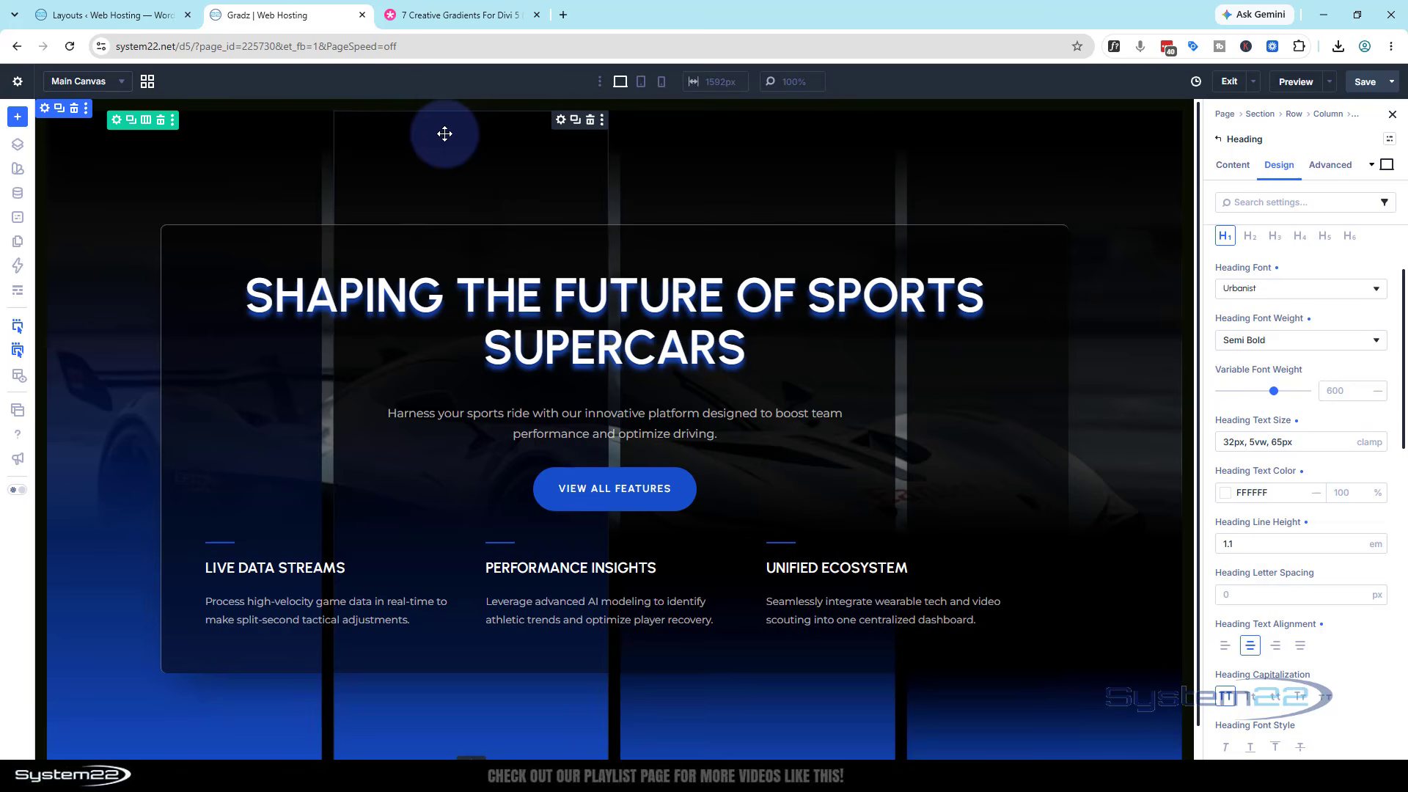
left_click(75, 110)
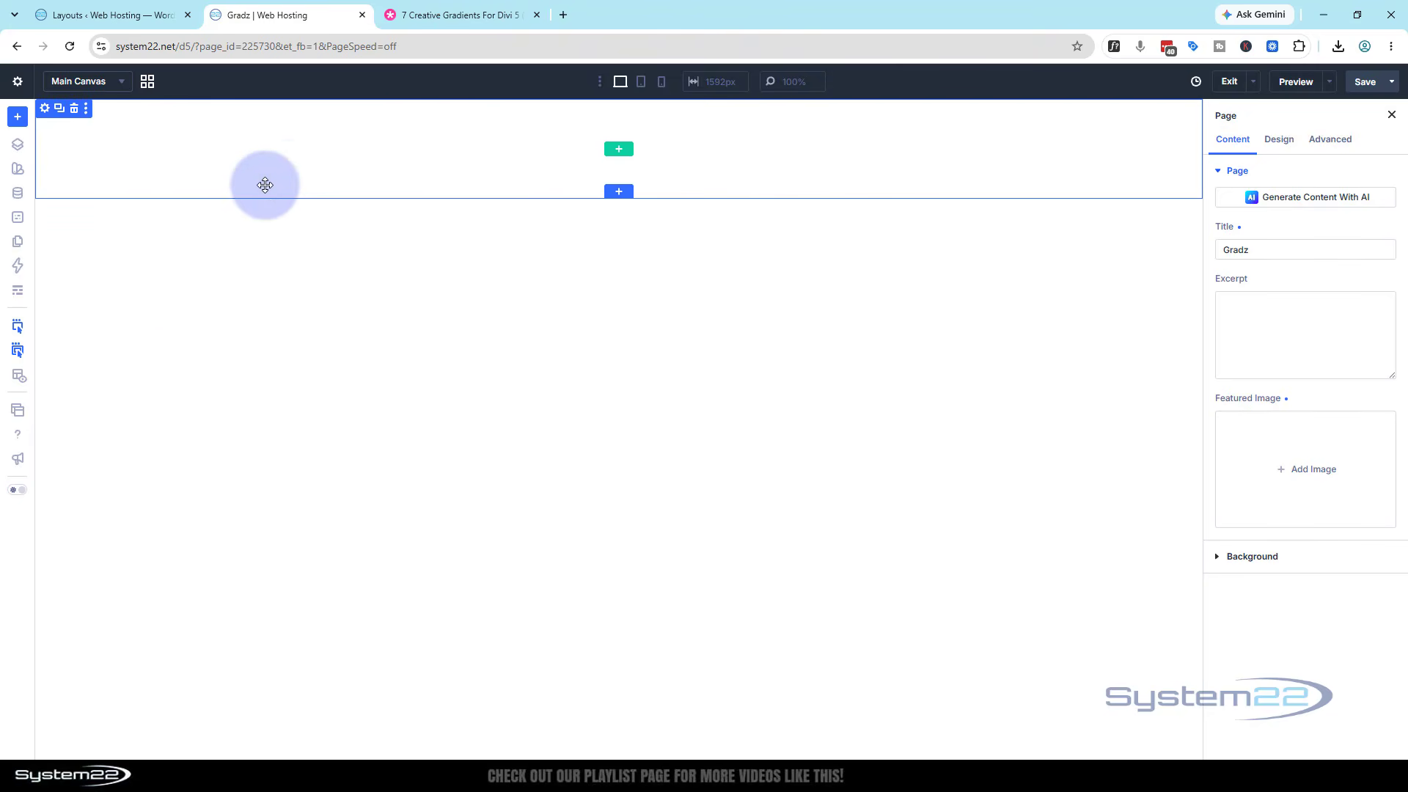
Insert the Styled - Creative Gradients Section 6 from the library into the page and delete the empty section above it.
left_click(622, 195)
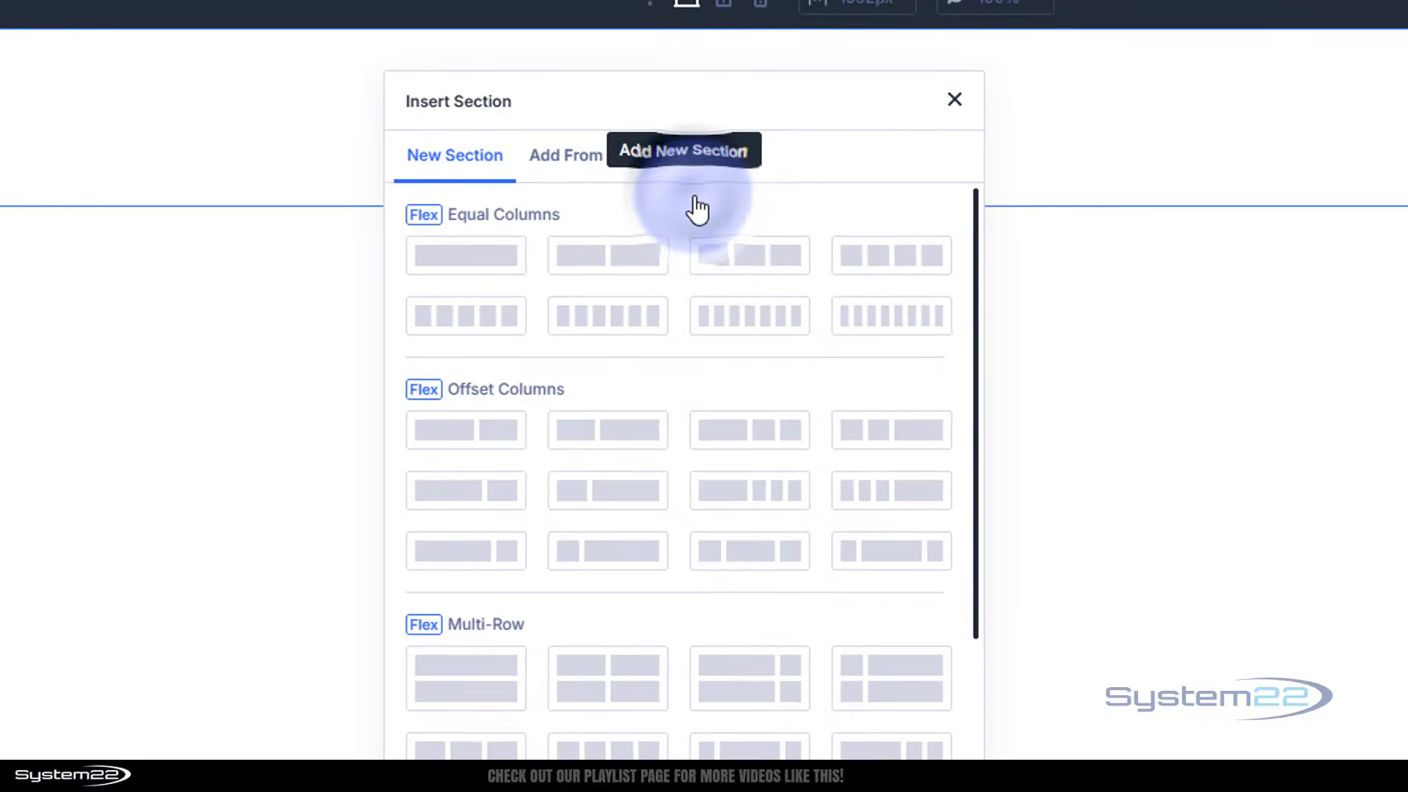
left_click(566, 160)
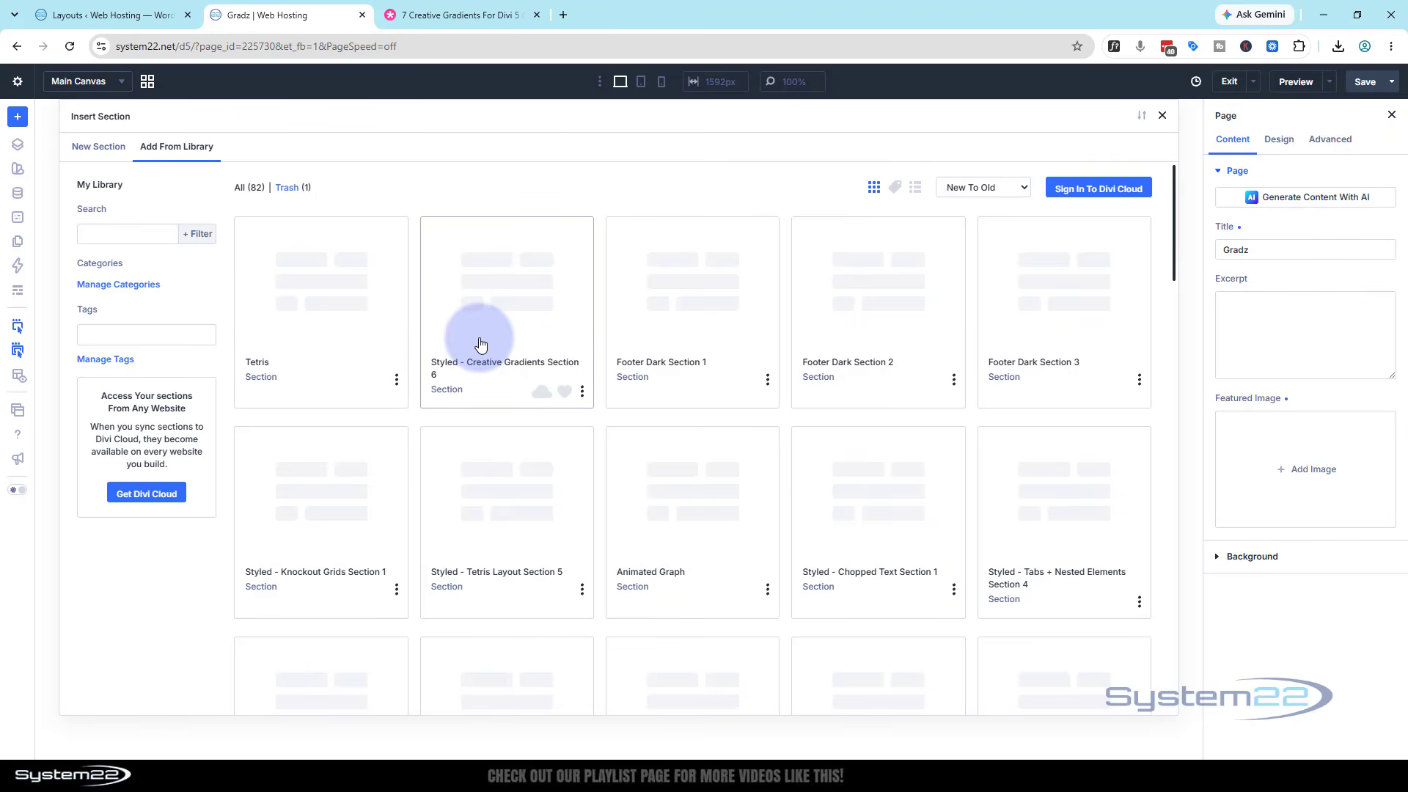
left_click(481, 343)
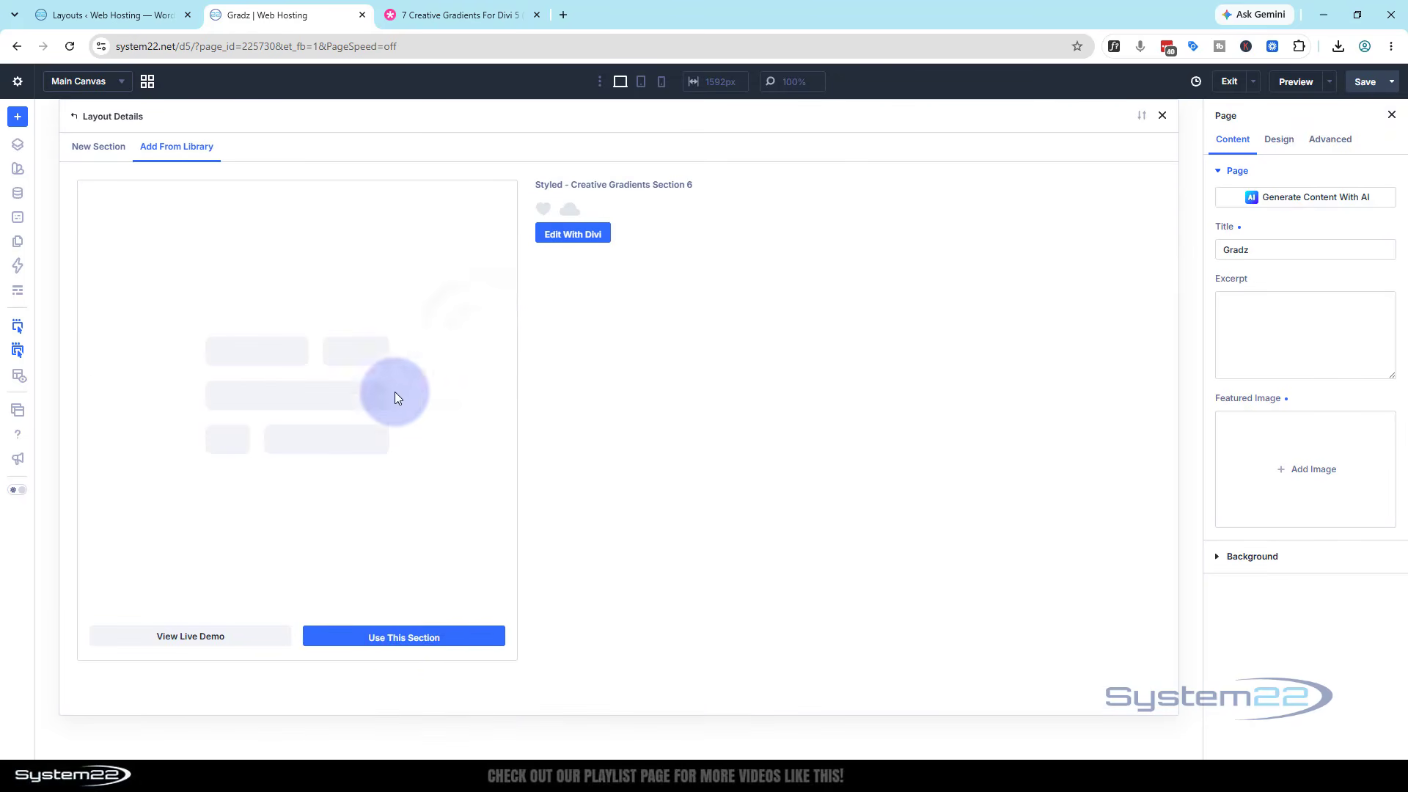
left_click(404, 637)
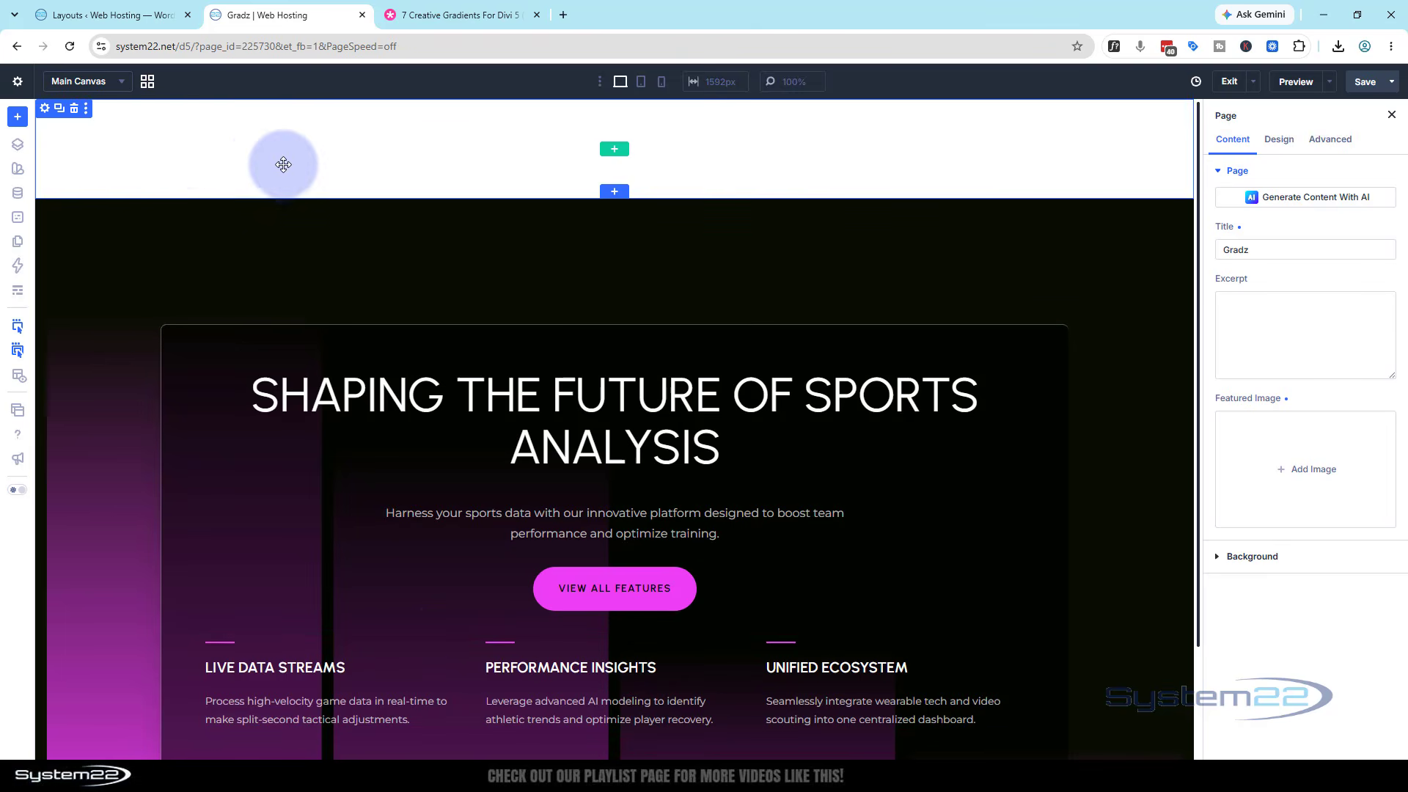
left_click(75, 110)
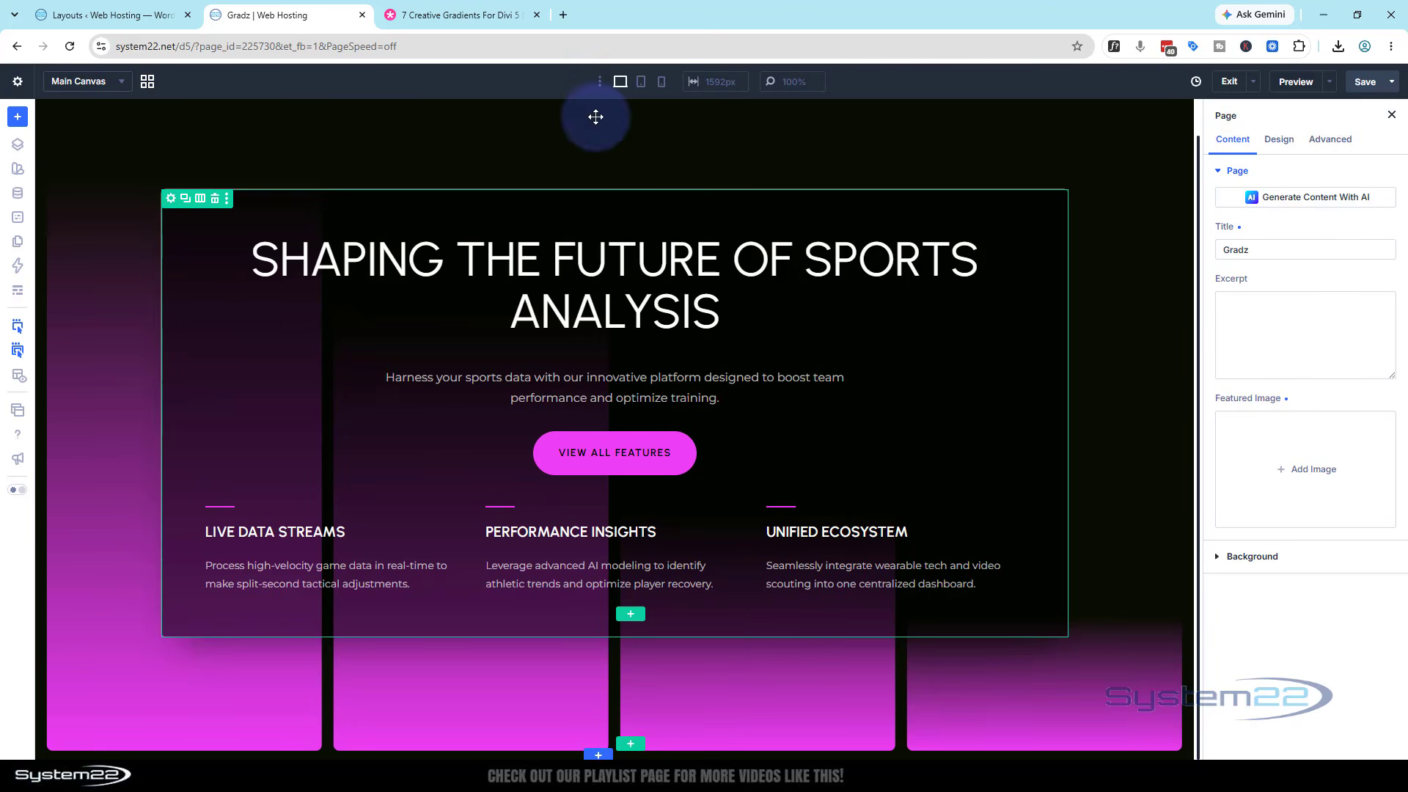
Check the imported section's layout at tablet and phone widths and return to the desktop view.
left_click(642, 83)
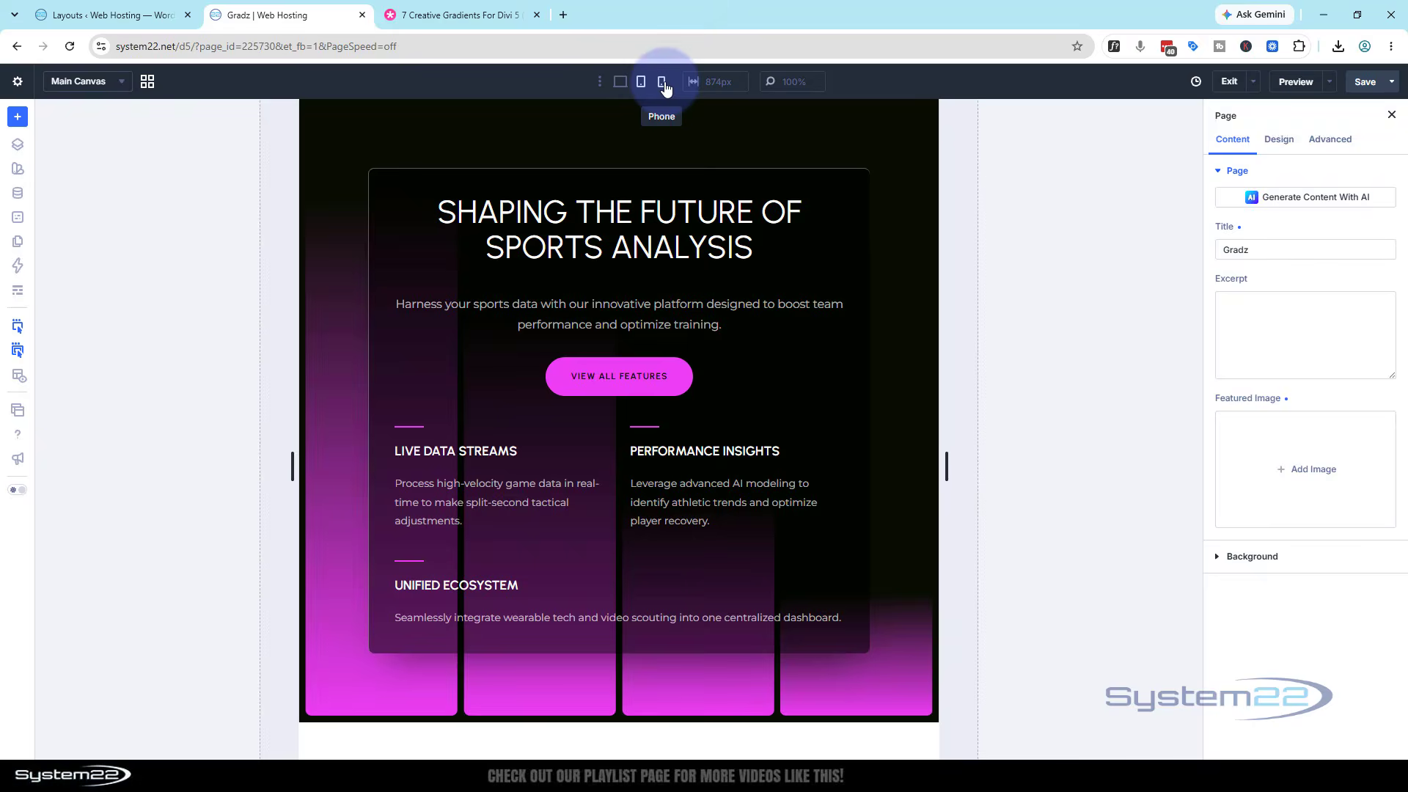
left_click(663, 83)
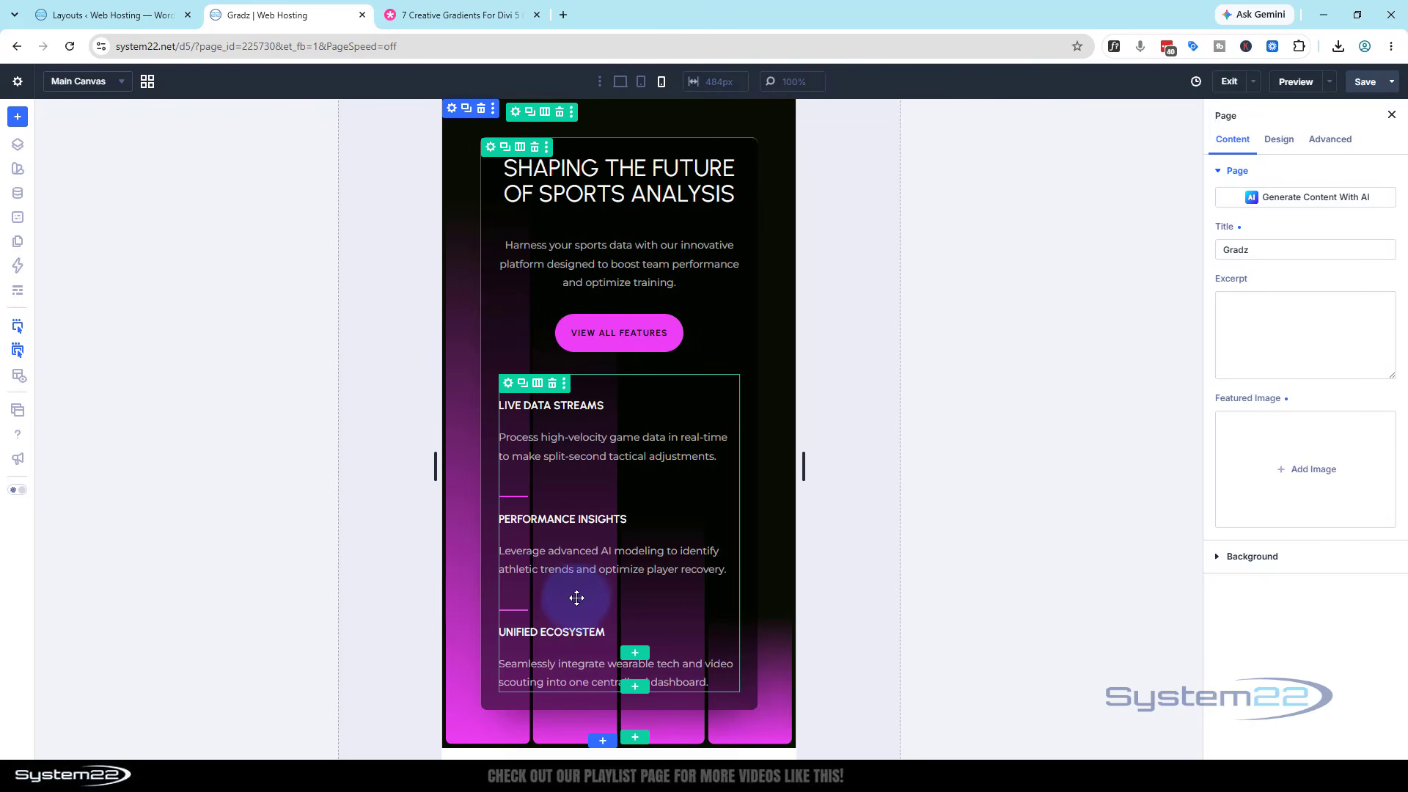
left_click(620, 84)
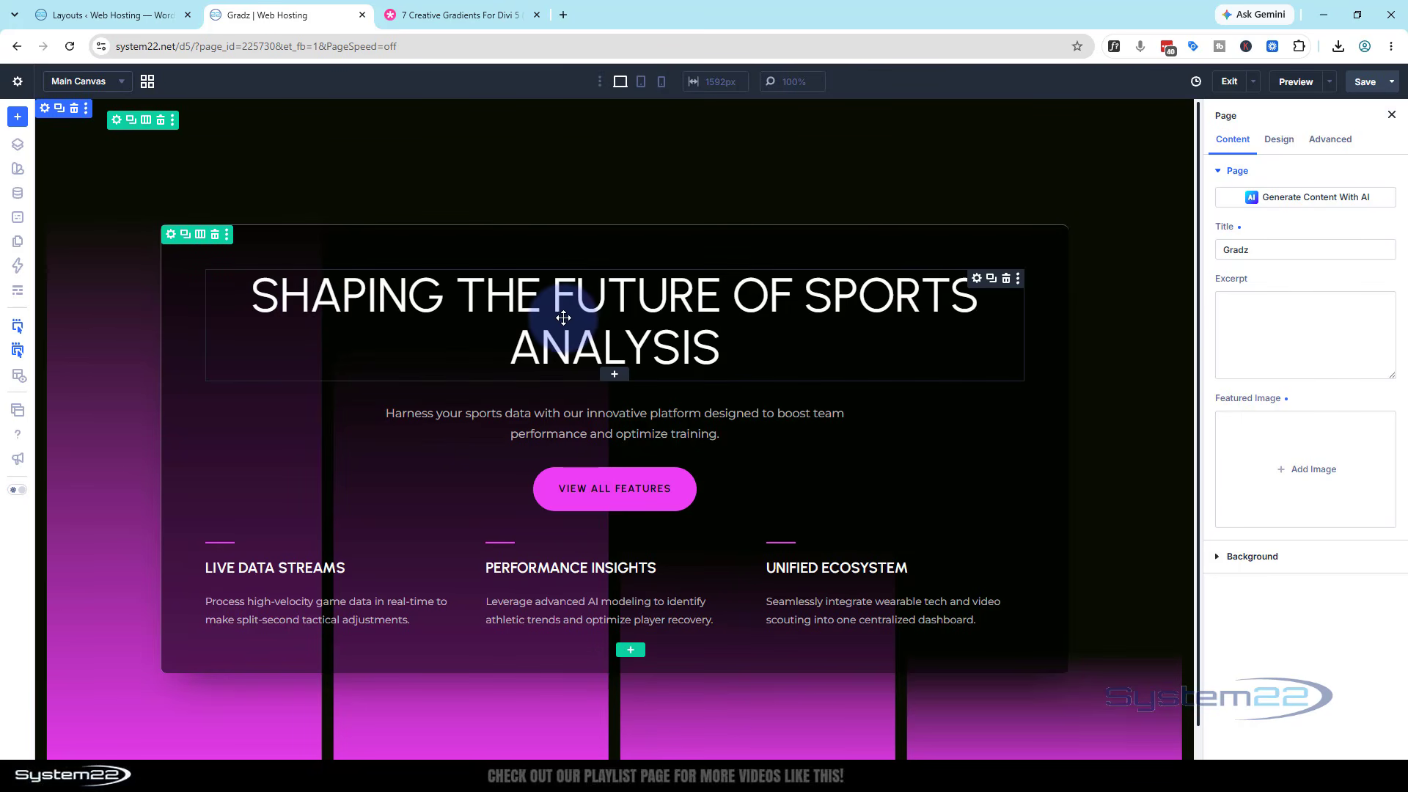
Change the main heading's text to Shaping The Future Of Sports Supercars.
left_click(573, 305)
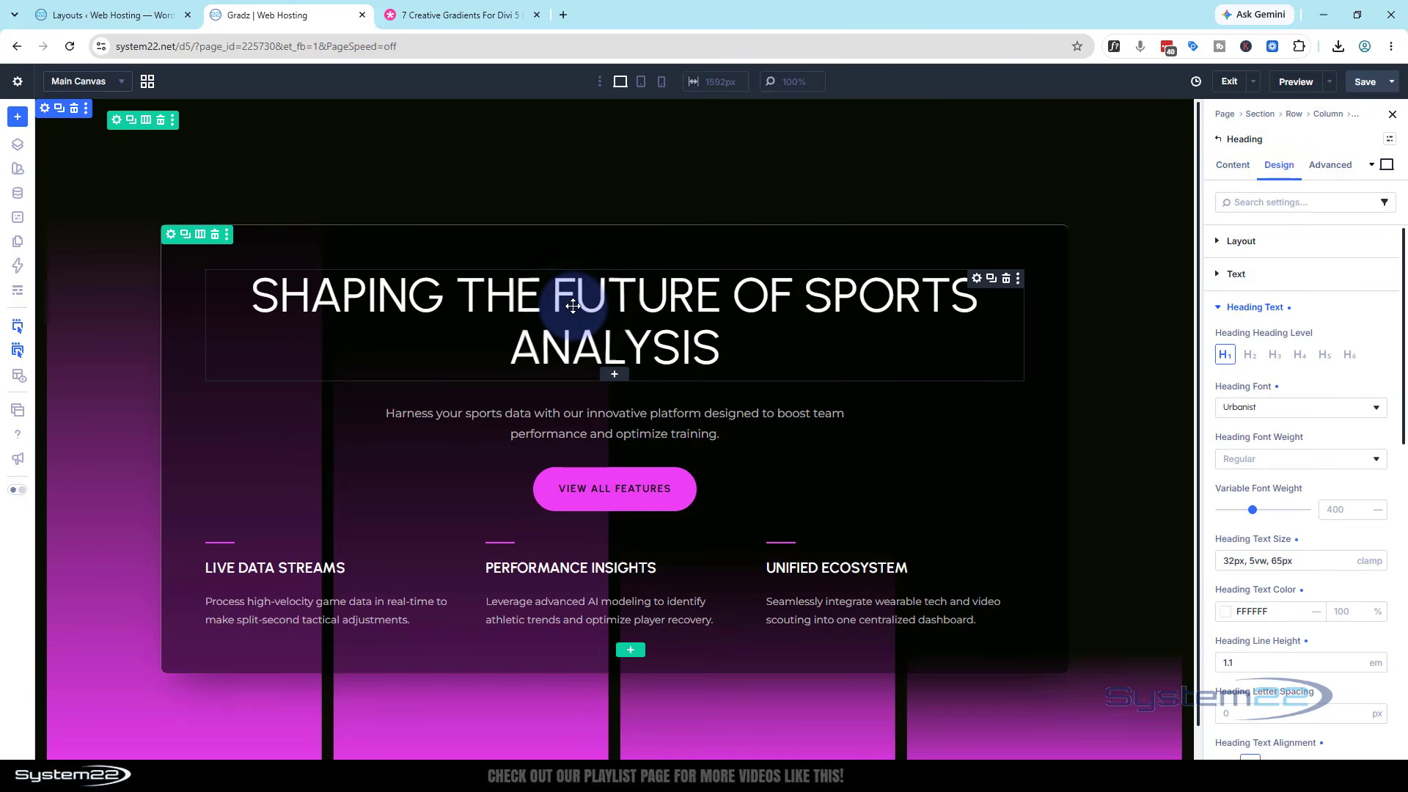
left_click(1231, 170)
left_click(1224, 233)
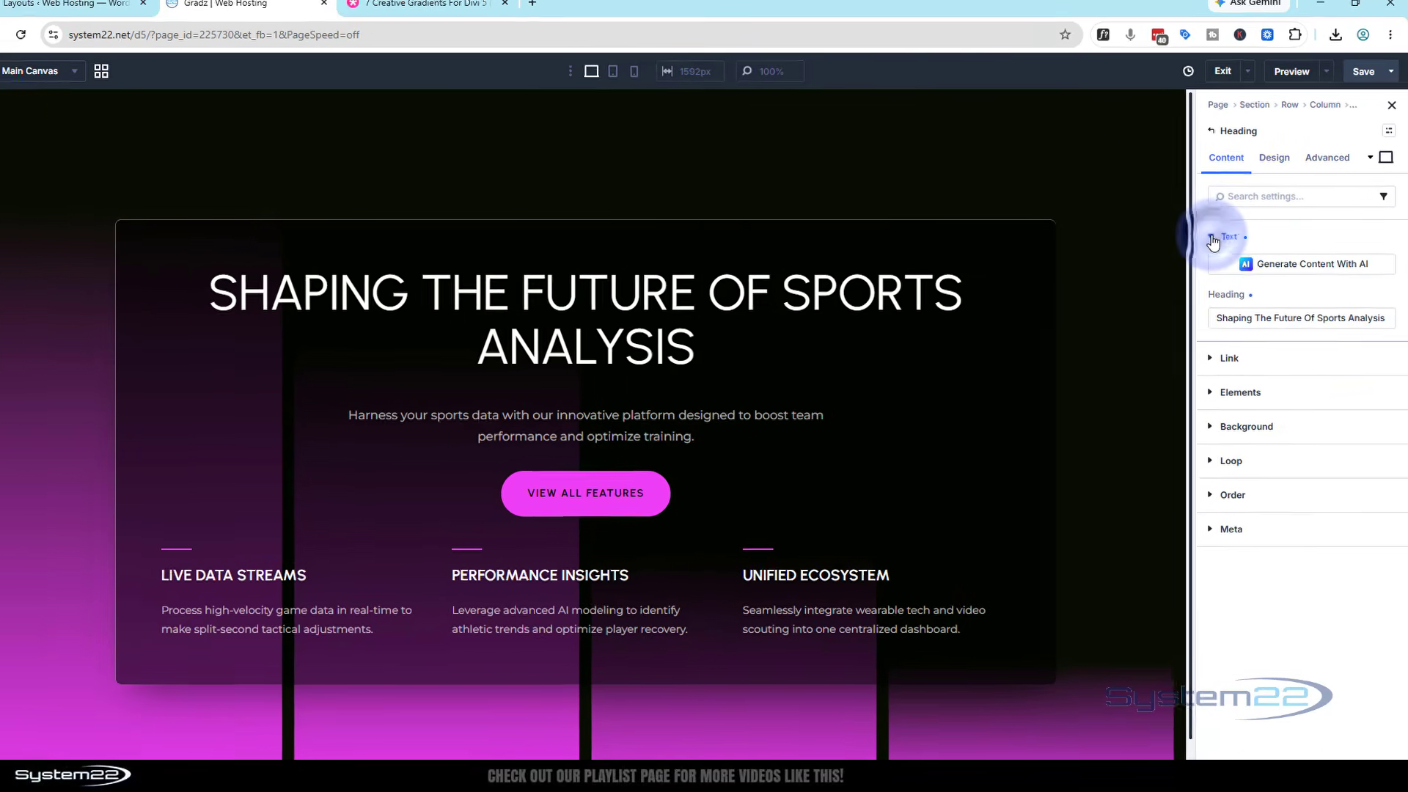
left_click(1349, 321)
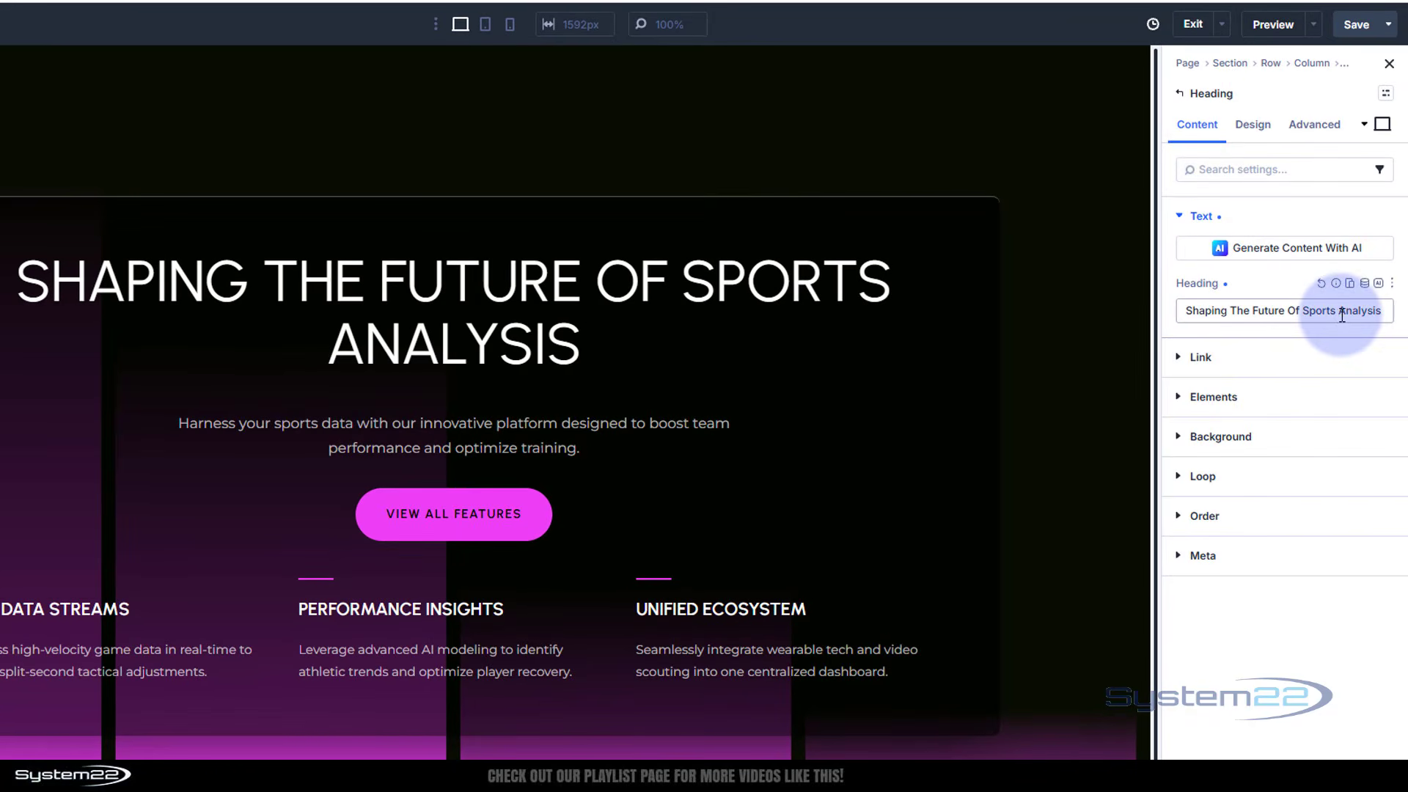
left_click_drag(1342, 315, 1402, 310)
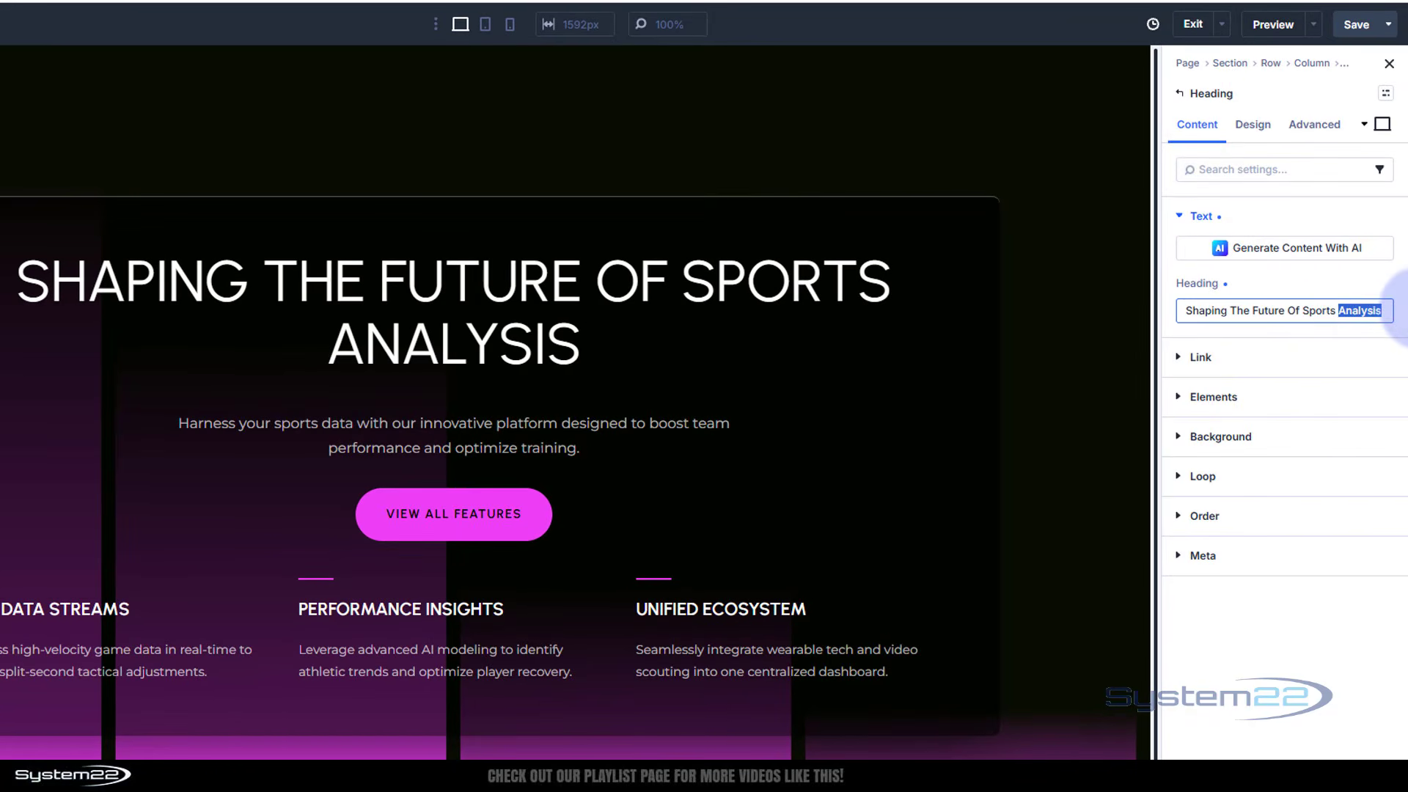
type("Supercar")
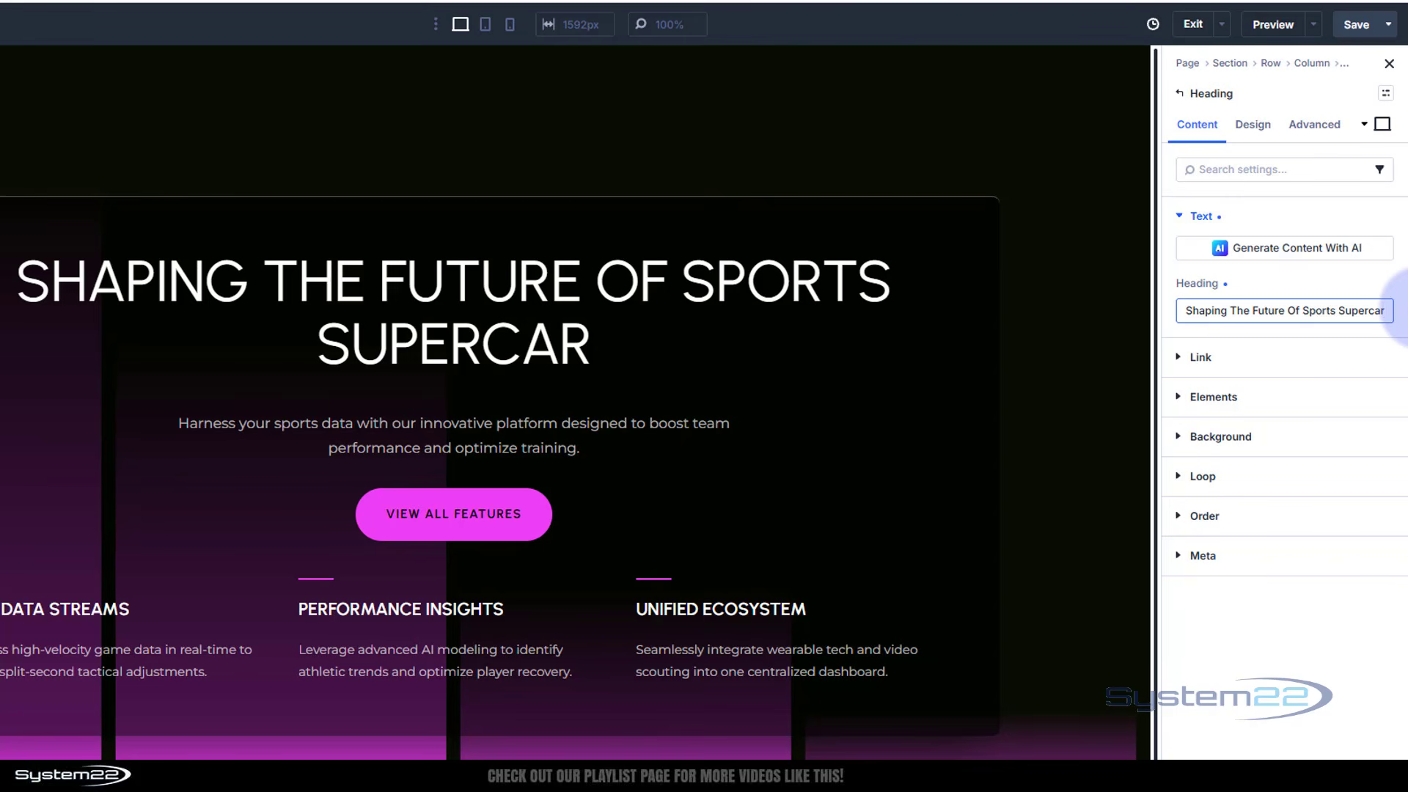
type("s")
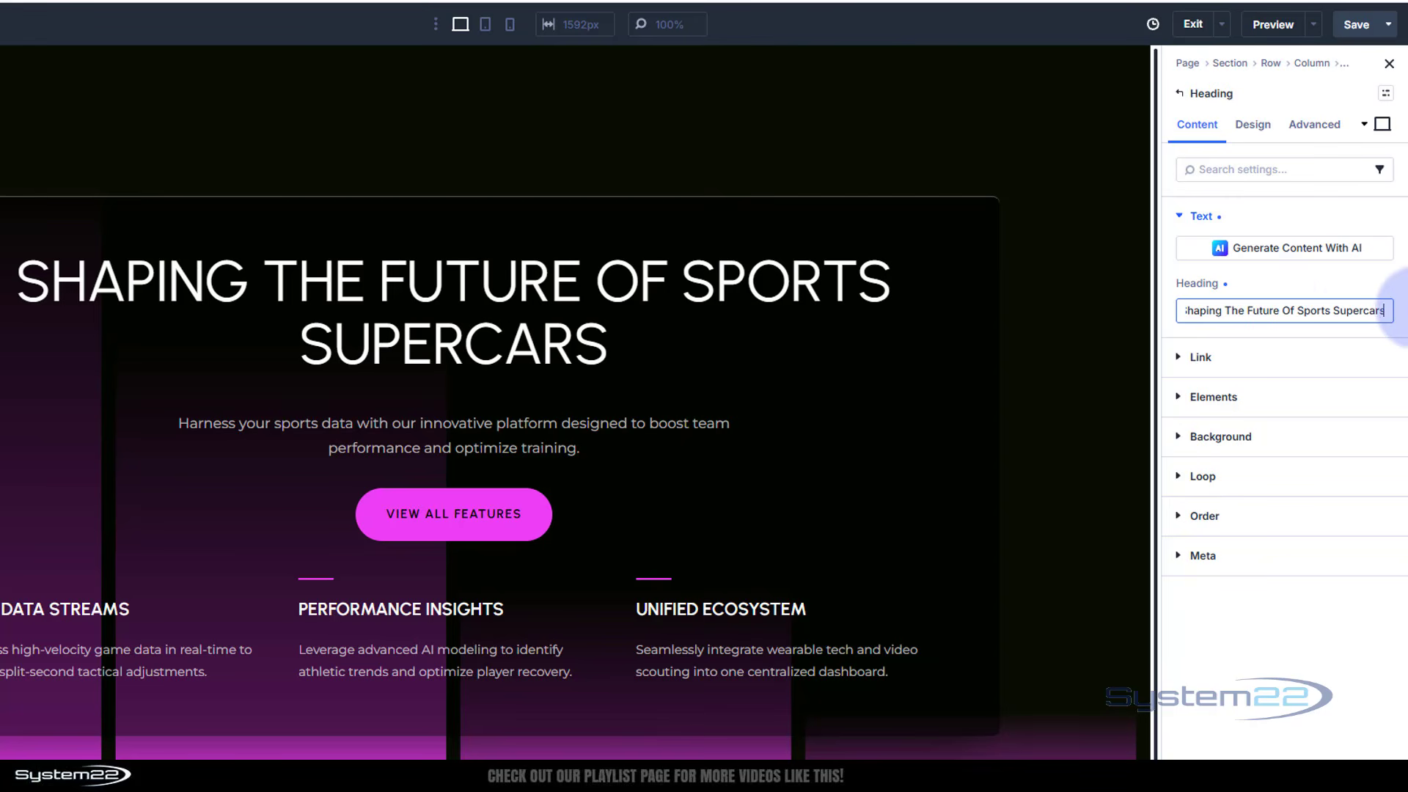
Look through the fonts available for the heading and set its font weight to Semi Bold.
left_click(1254, 126)
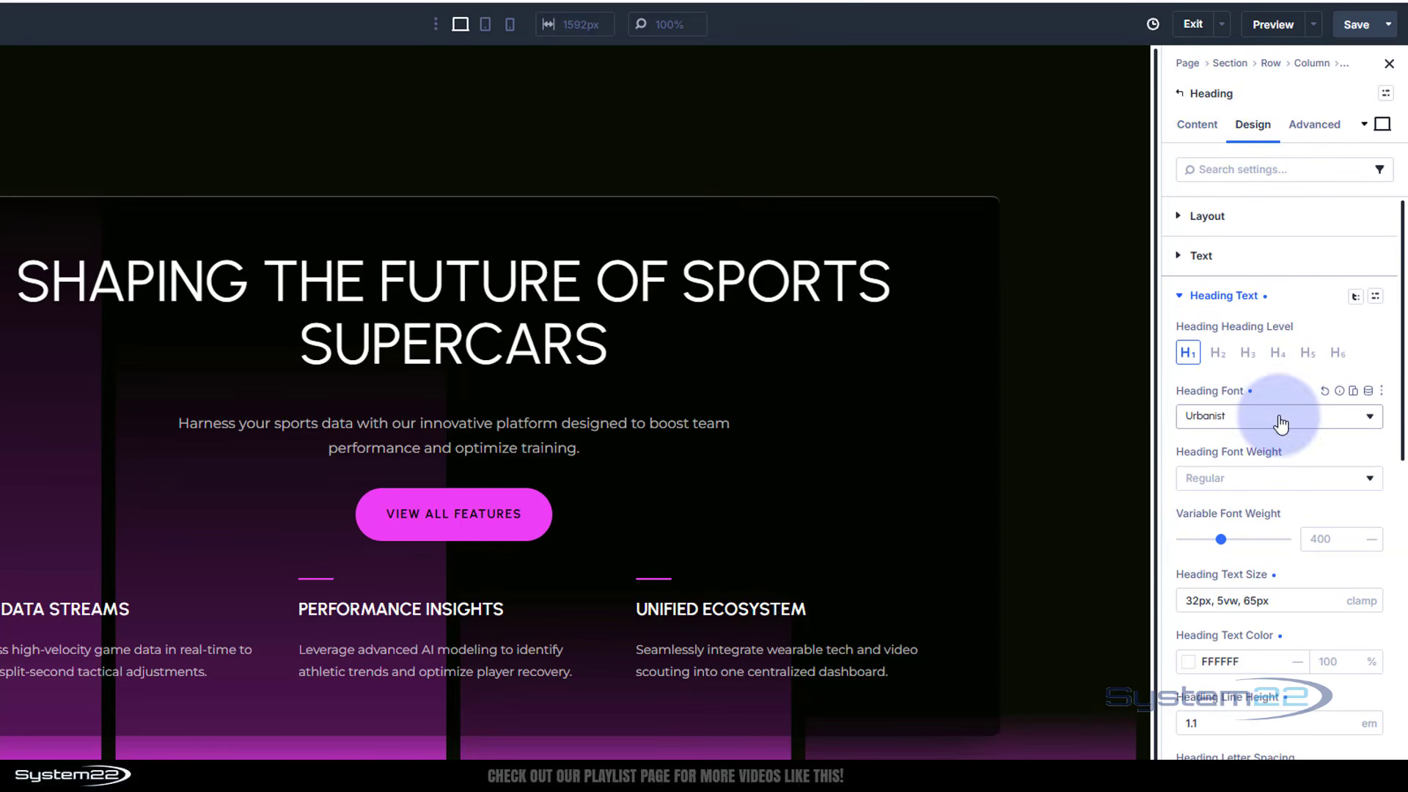
left_click(1254, 423)
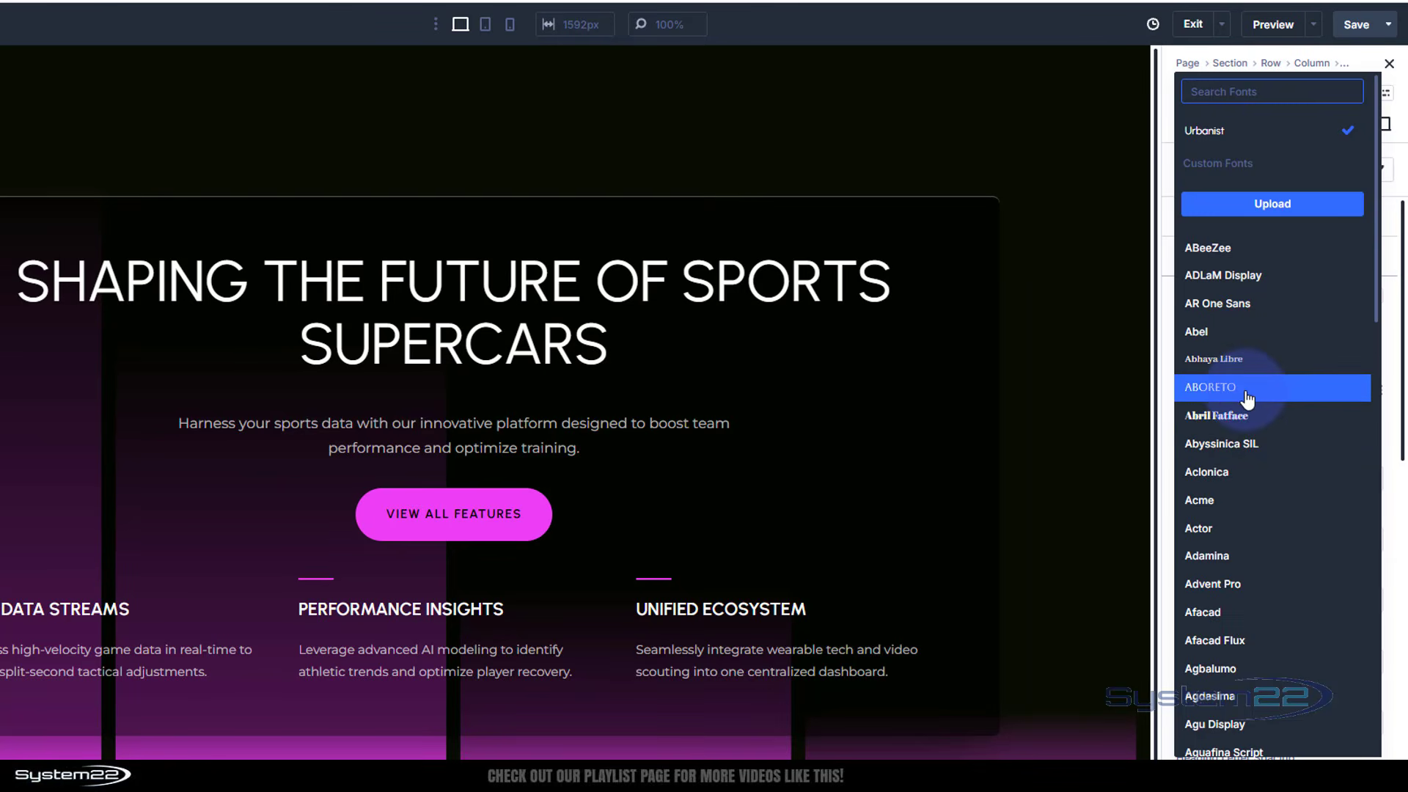
left_click(1169, 384)
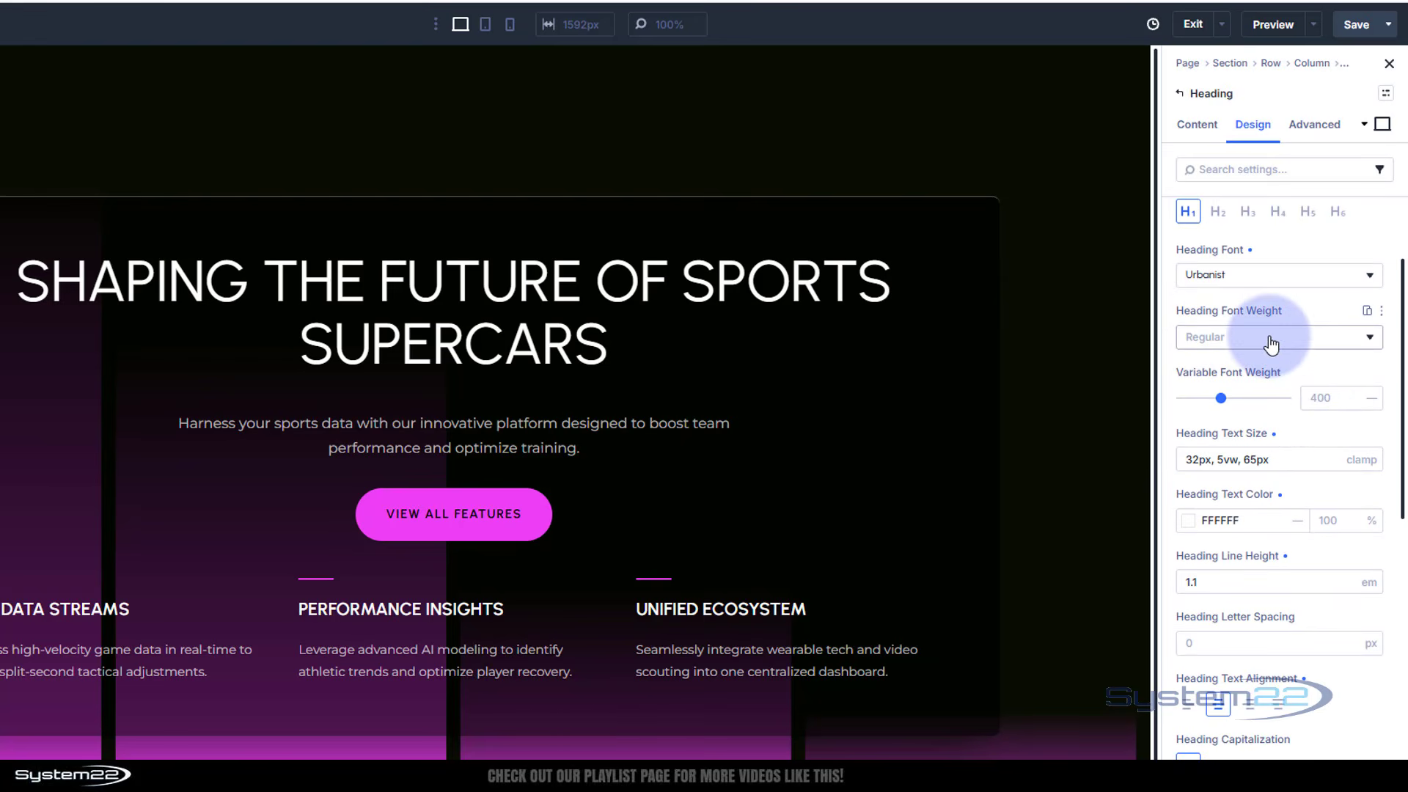
left_click(1271, 342)
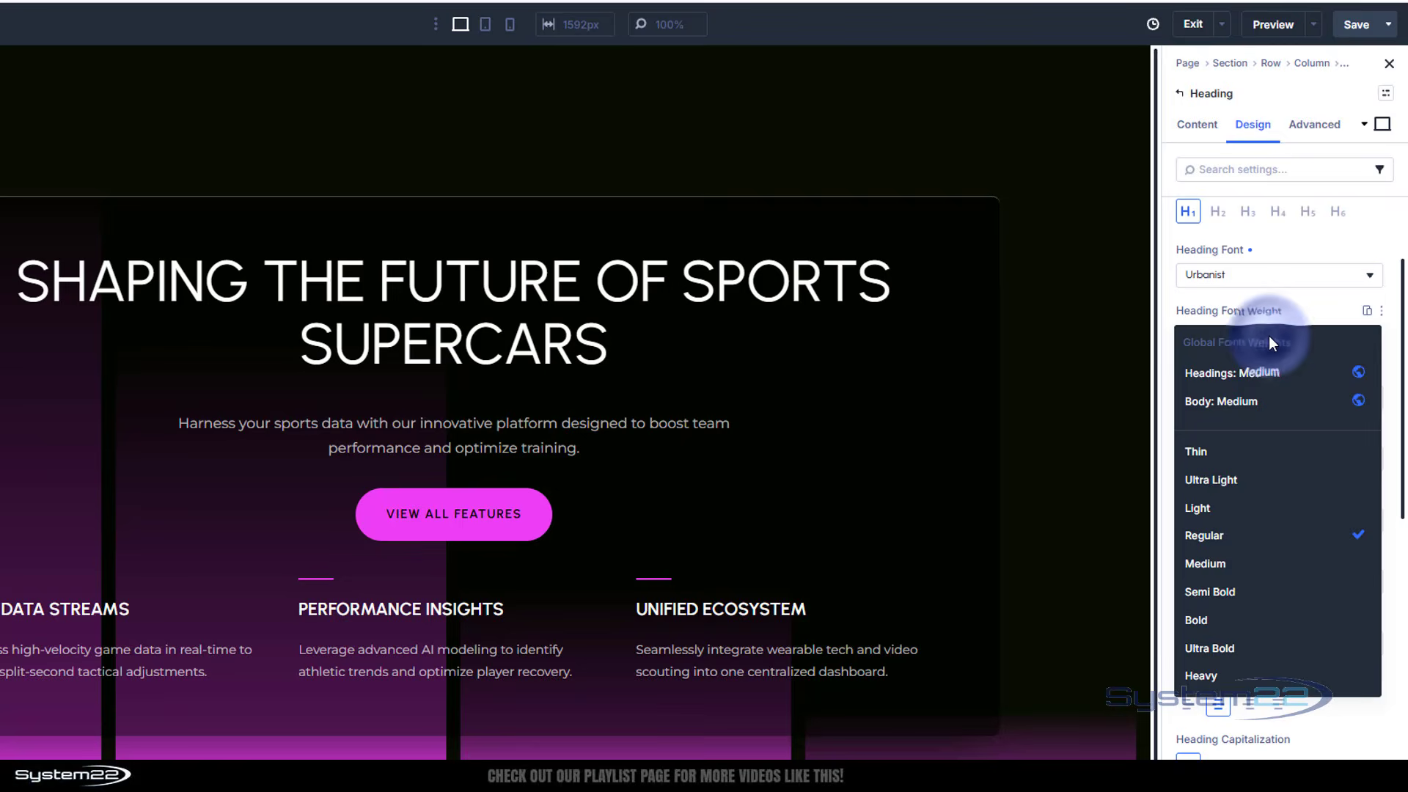
left_click(1257, 602)
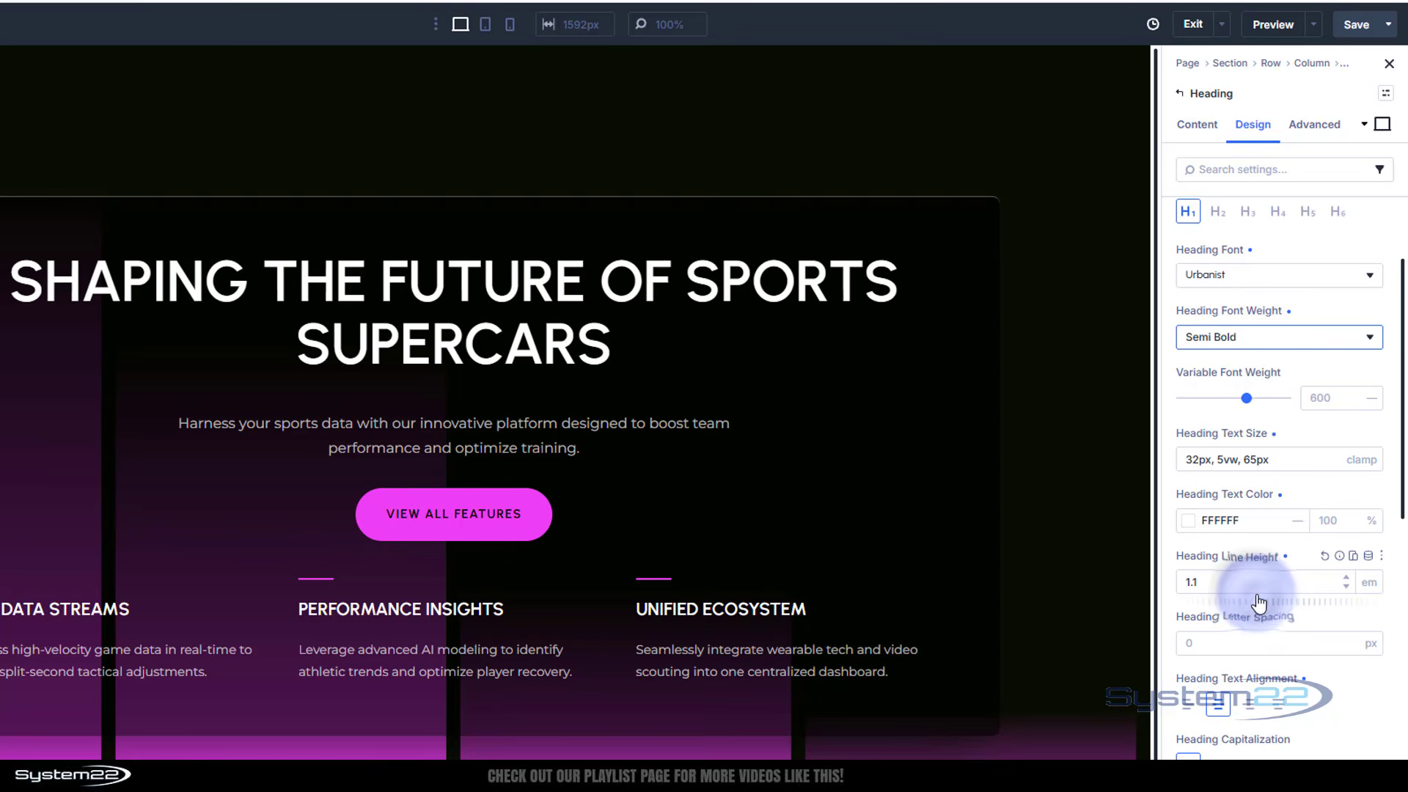
Edit the paragraph under the heading, replacing "data" with "ride" and "training" with "driving".
left_click(481, 453)
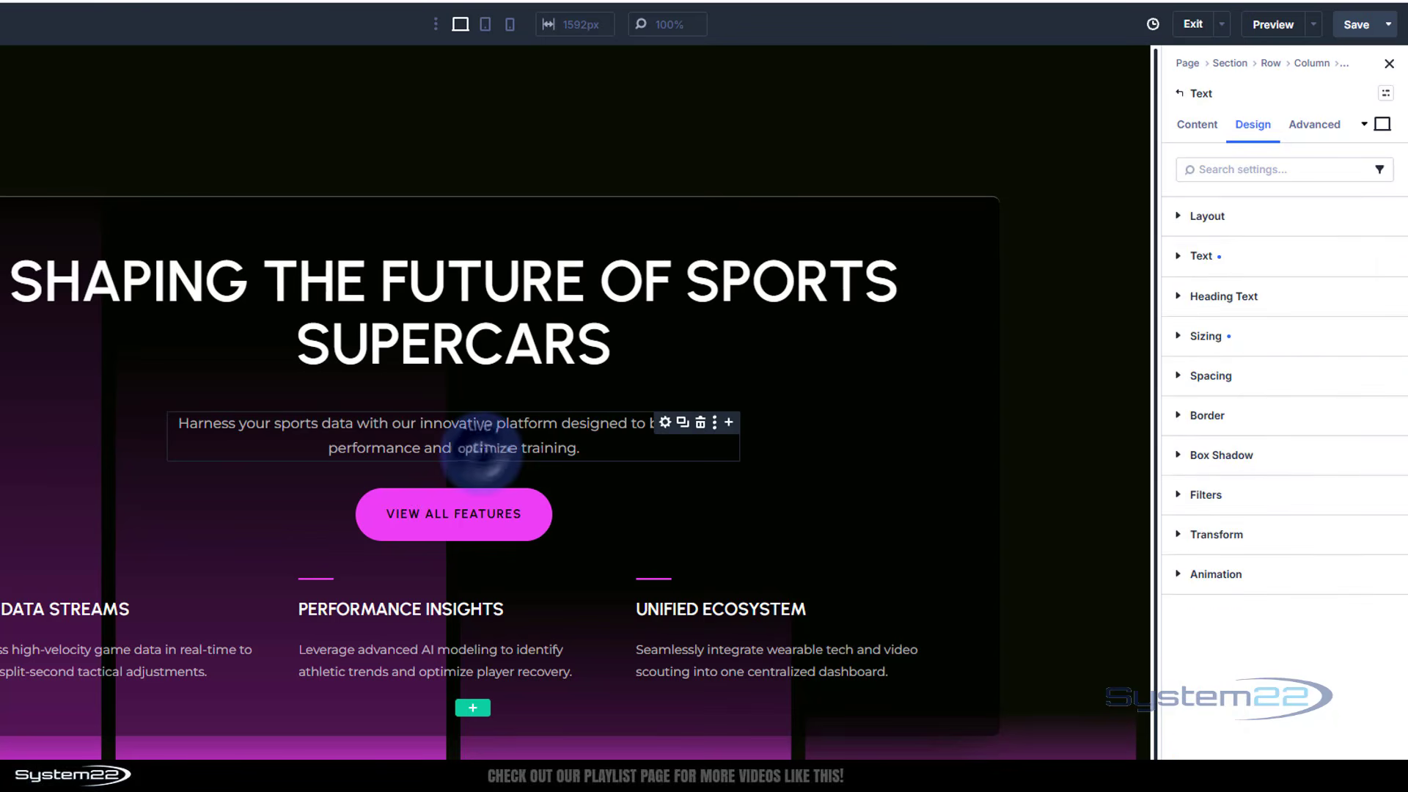
left_click(1196, 126)
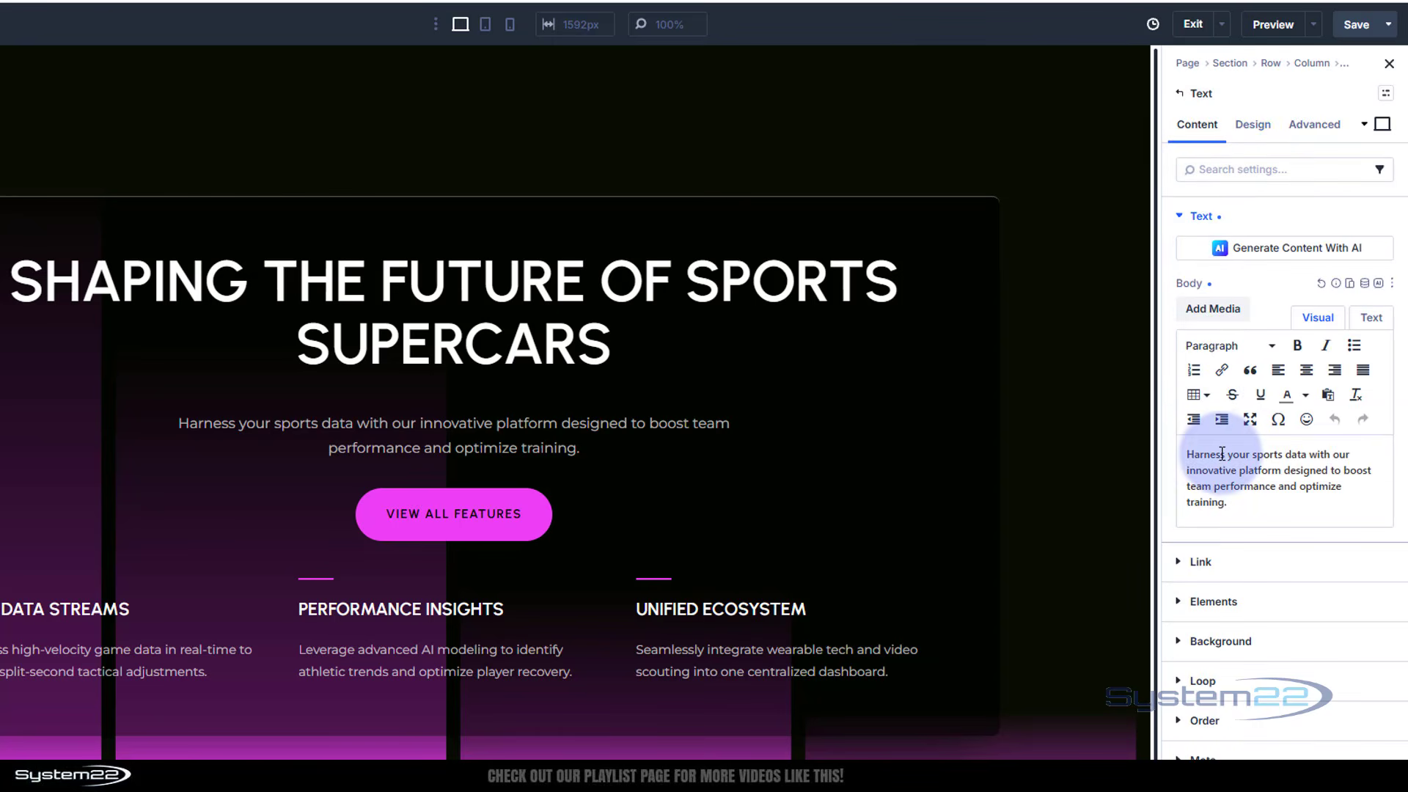
double_click(1294, 455)
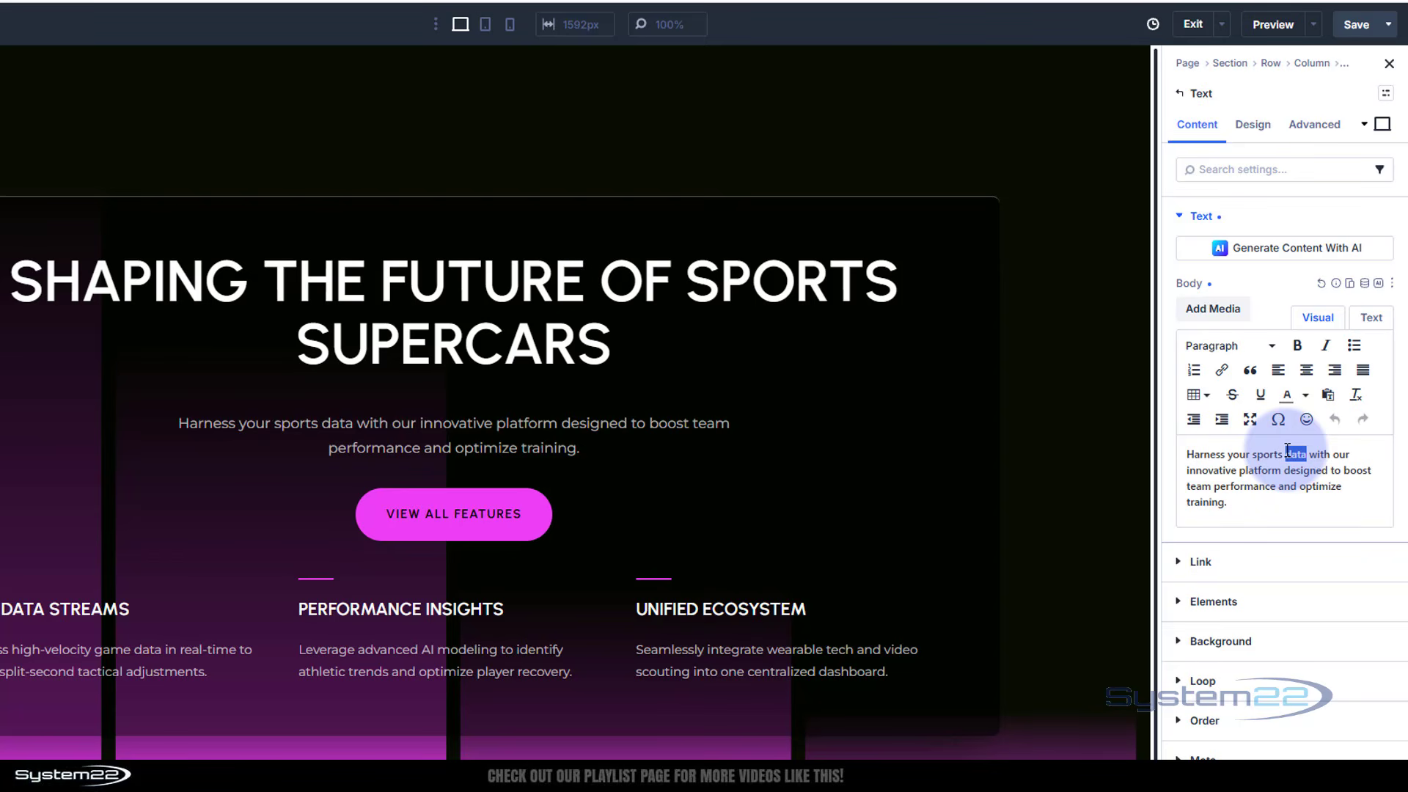
type("ride")
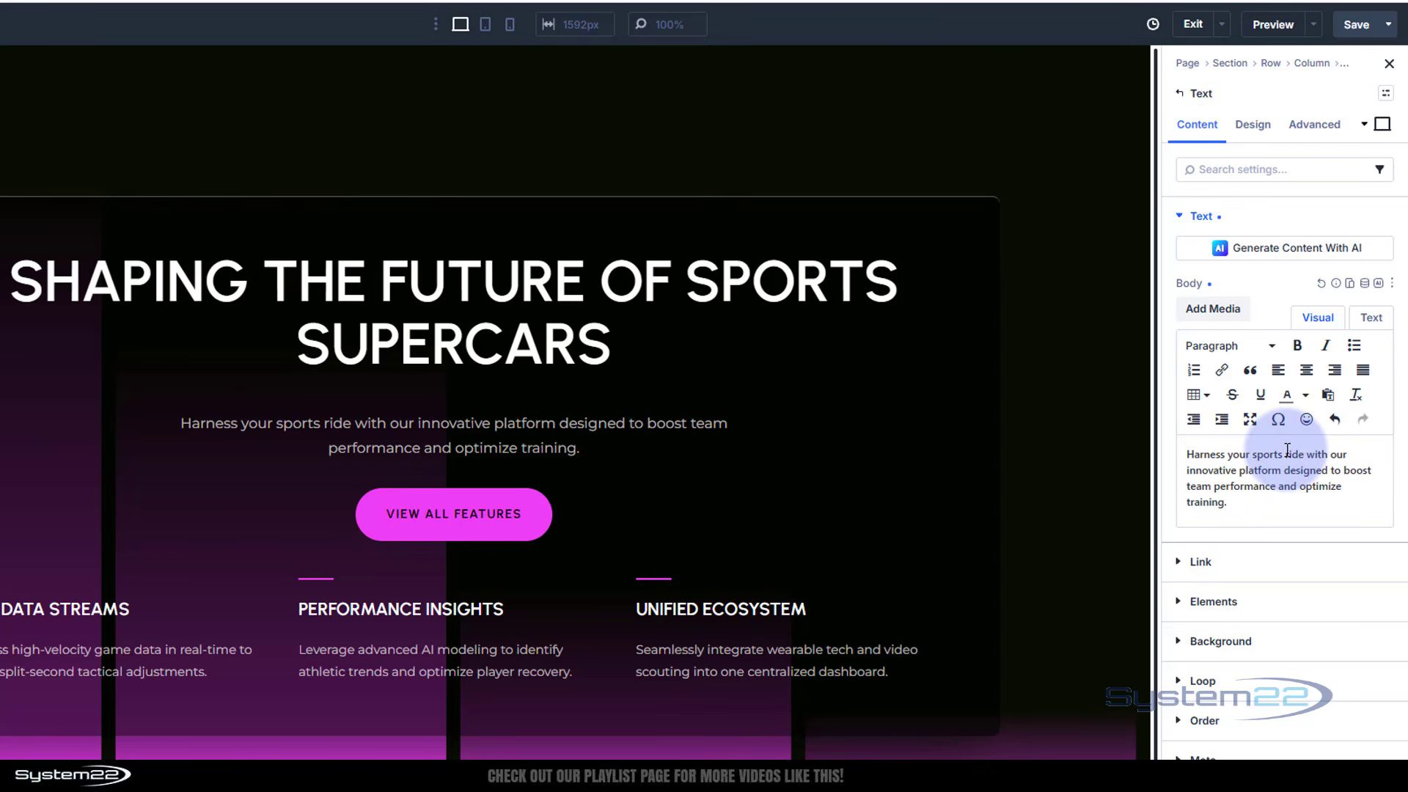
left_click_drag(1166, 513, 1243, 495)
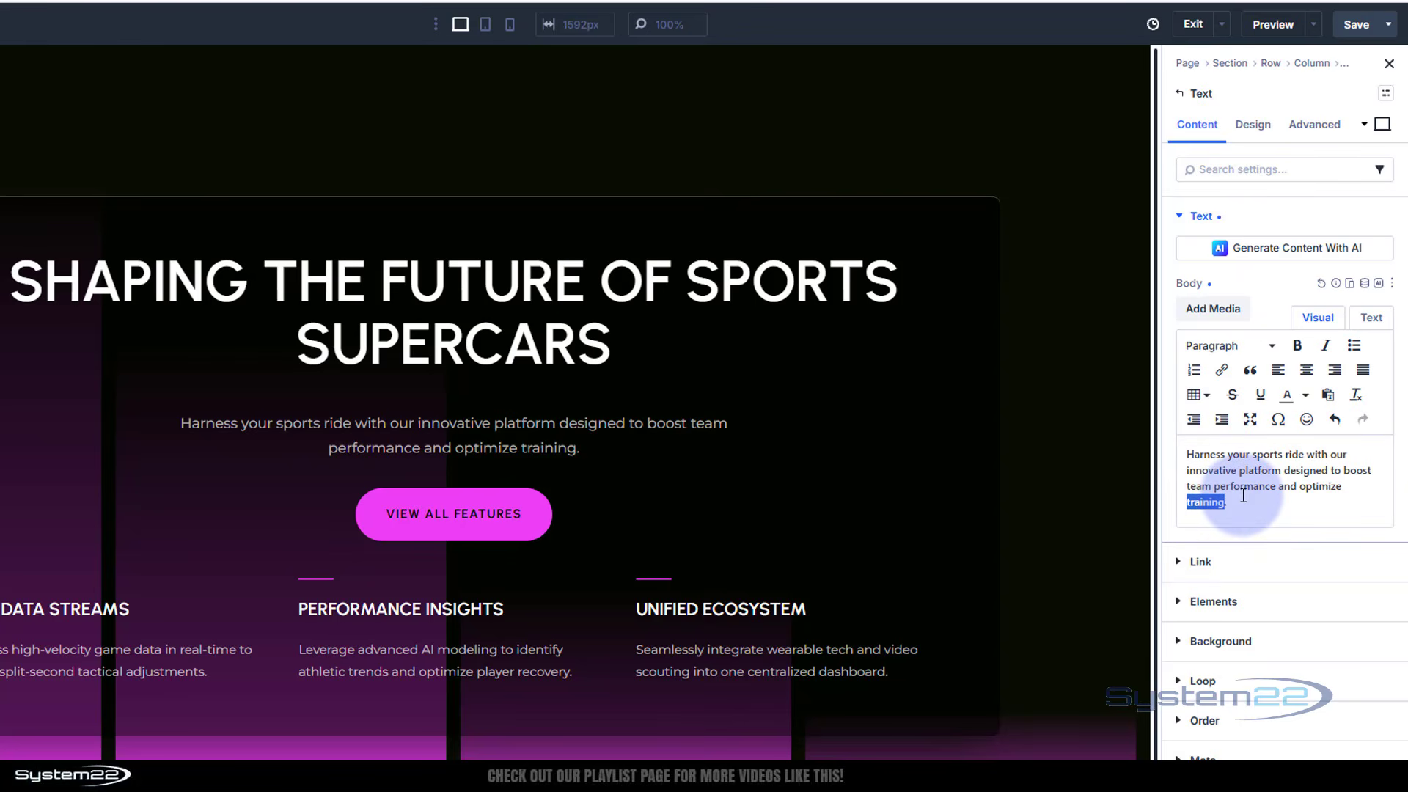
type("driving")
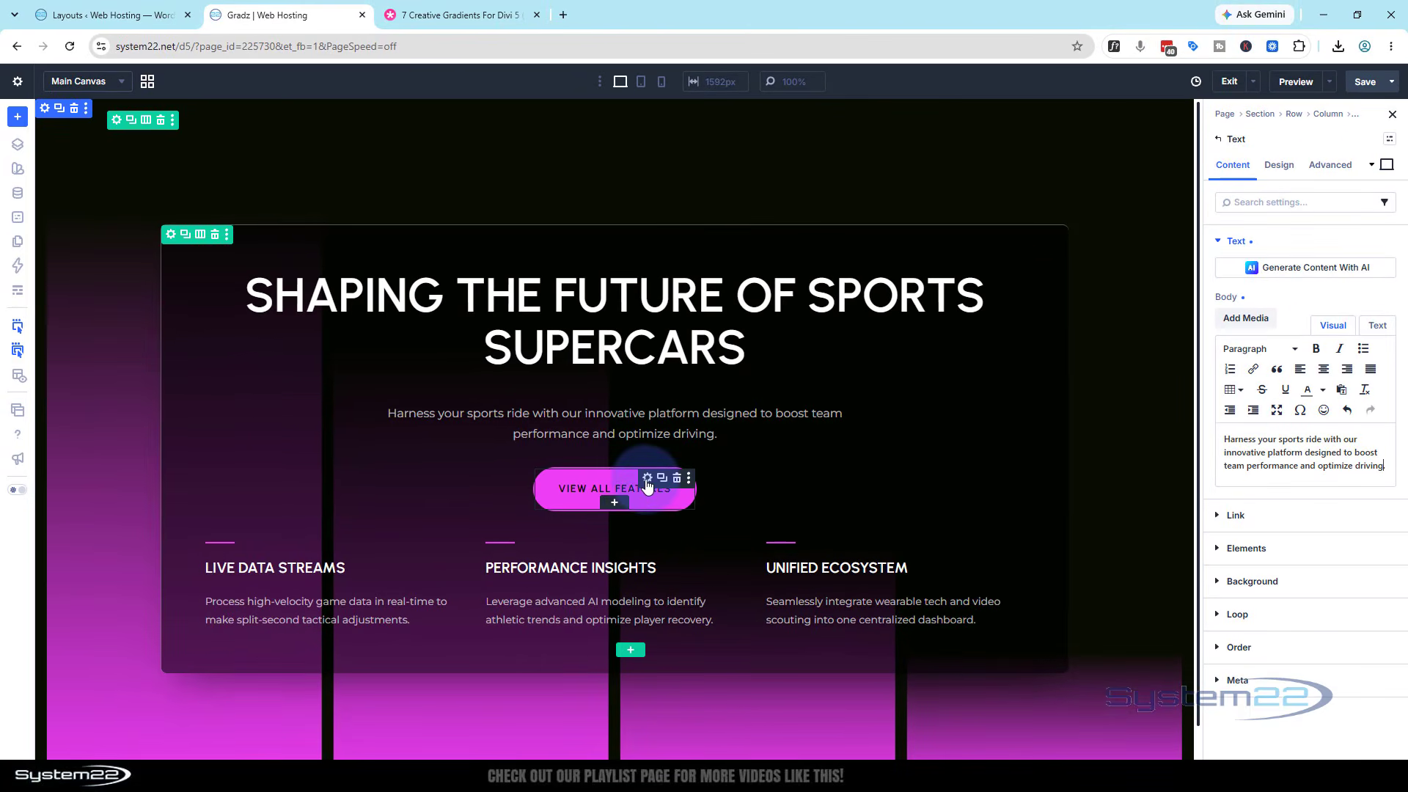
Review the text and link settings of the View All Features button.
left_click(647, 480)
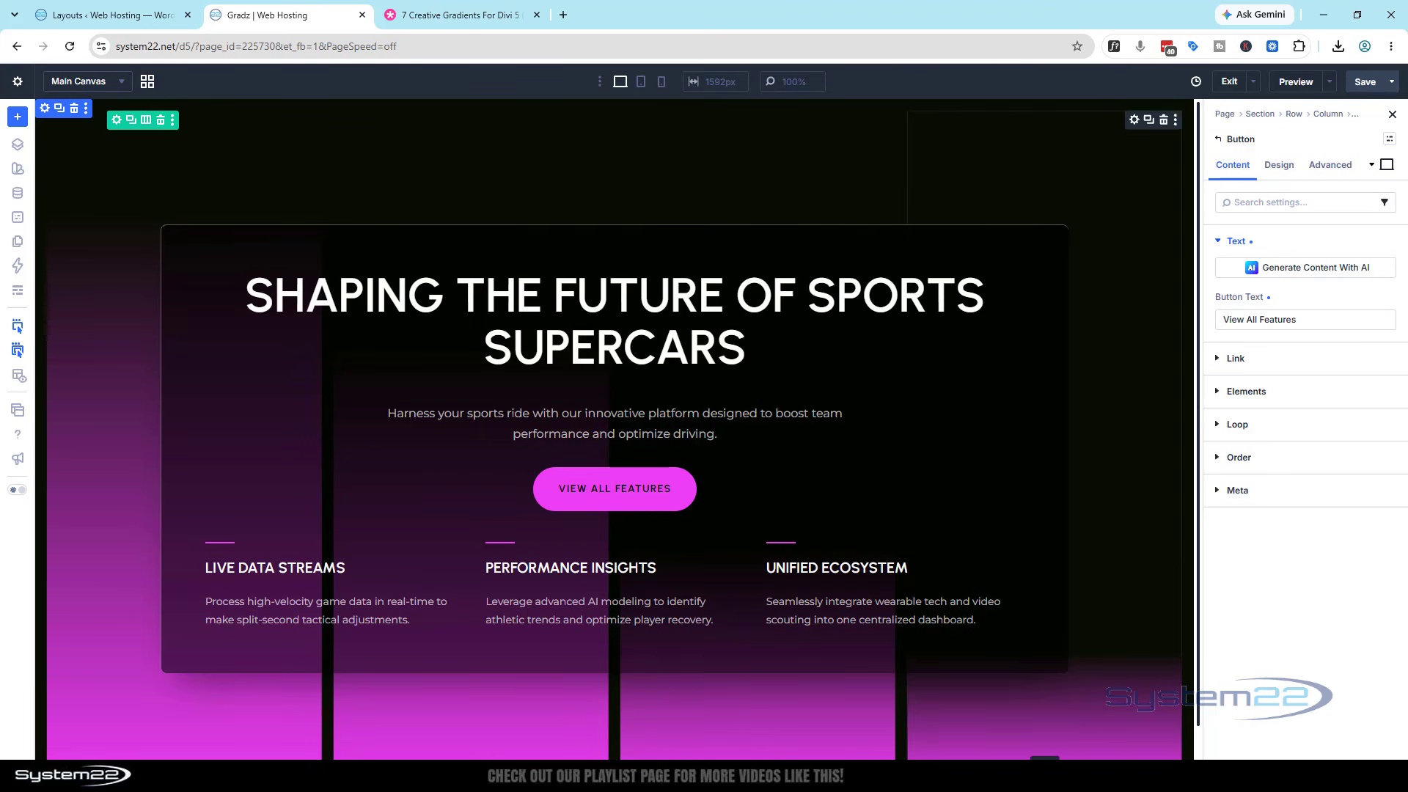
left_click(1319, 324)
left_click_drag(1319, 324, 1219, 323)
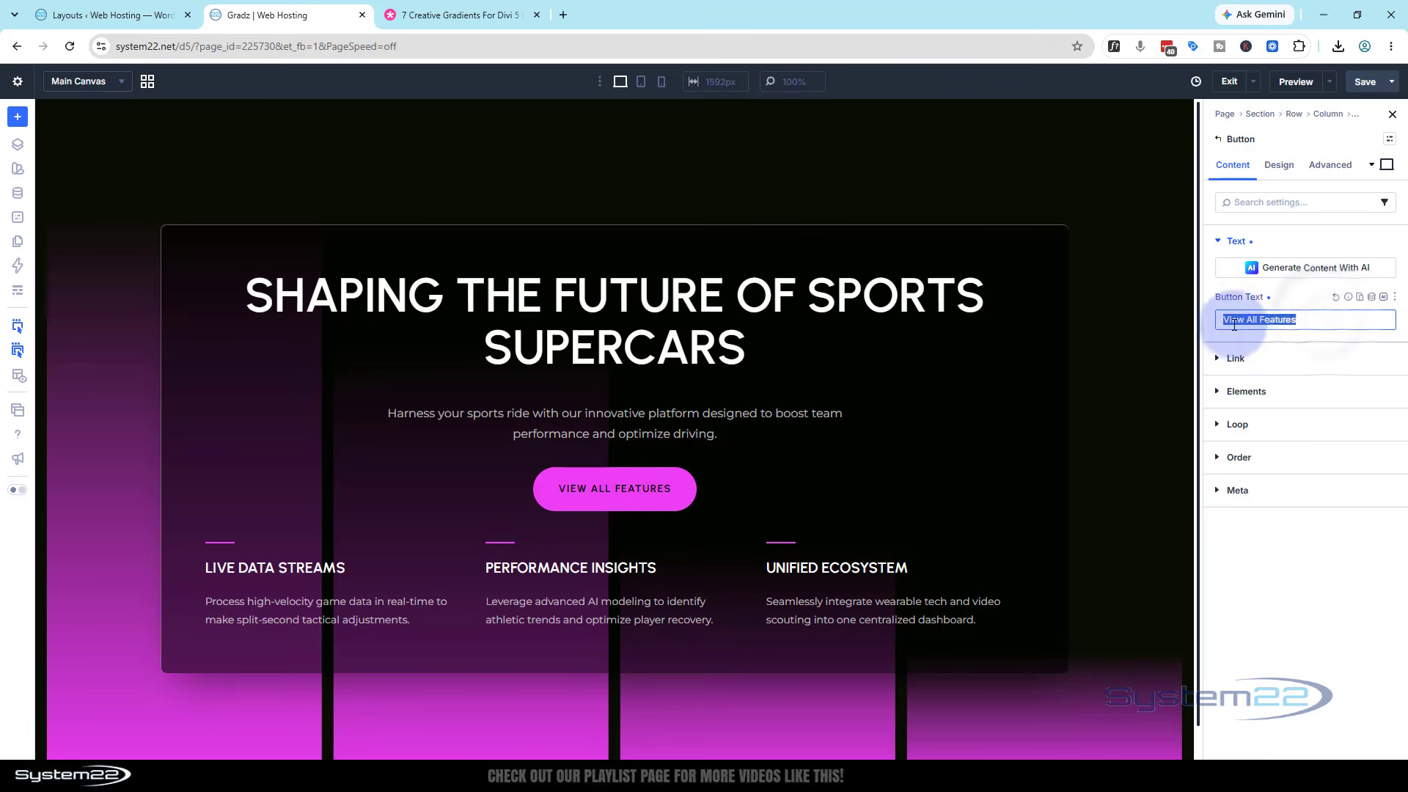
left_click(1220, 359)
left_click(1295, 322)
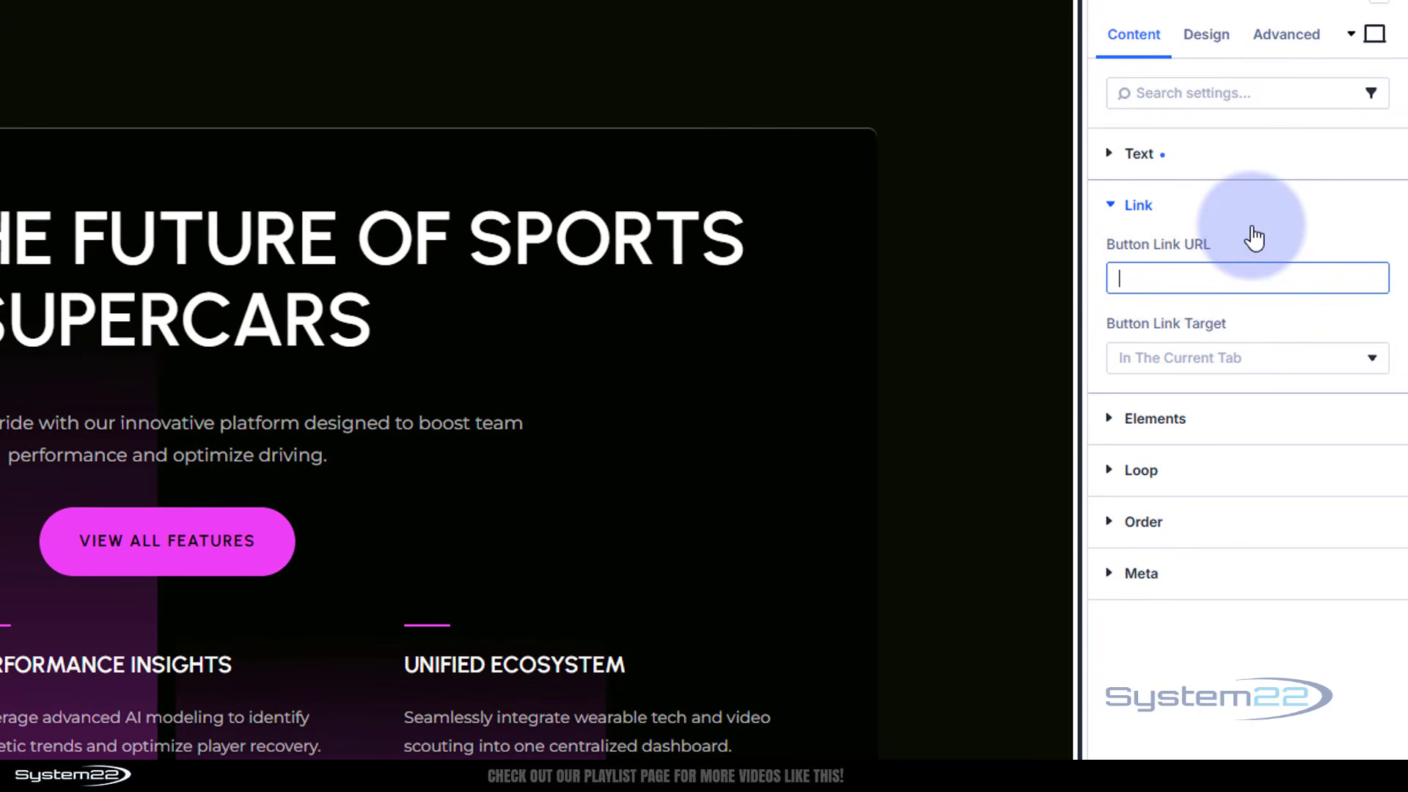
Try the In A New Tab link target for the button and set it back to In The Current Tab.
left_click(1153, 366)
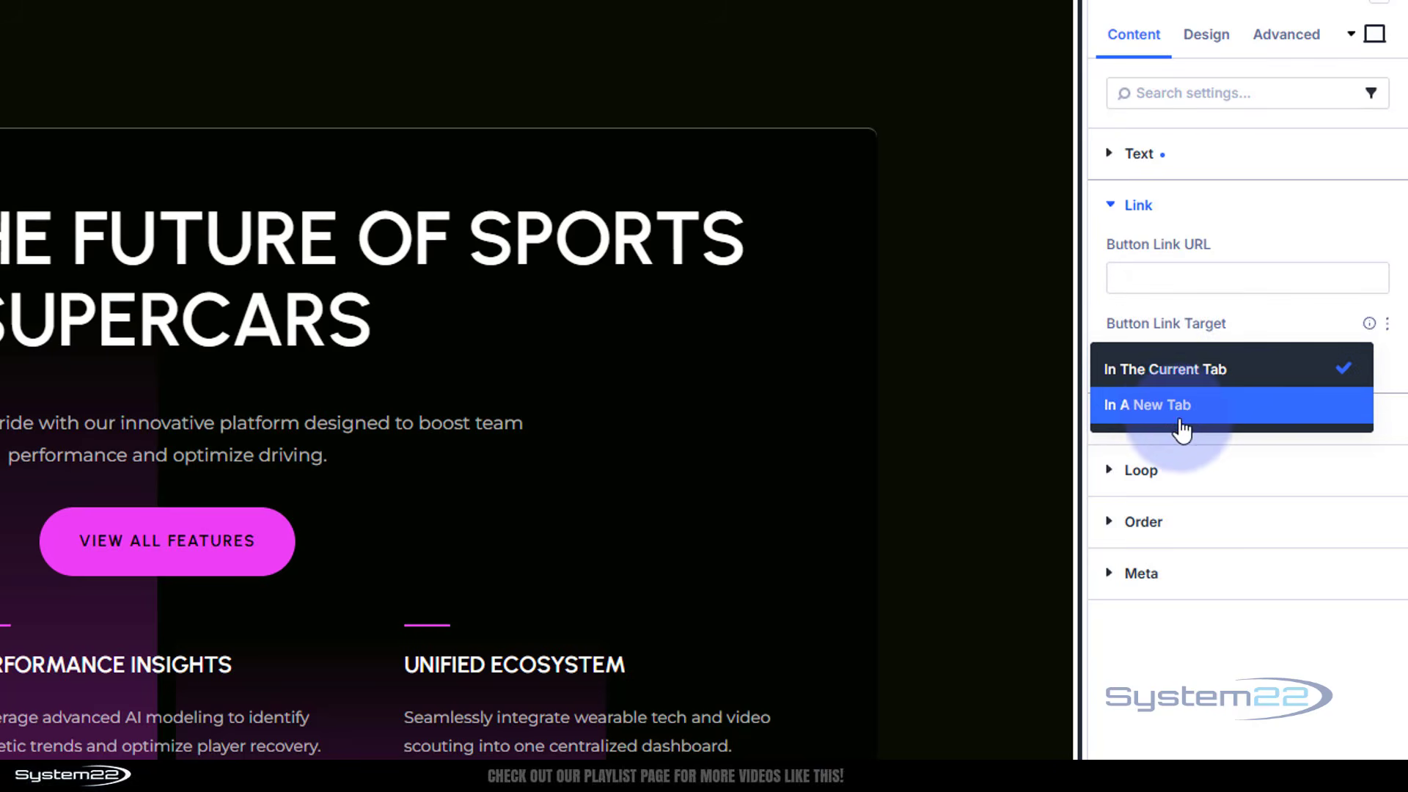
left_click(1178, 422)
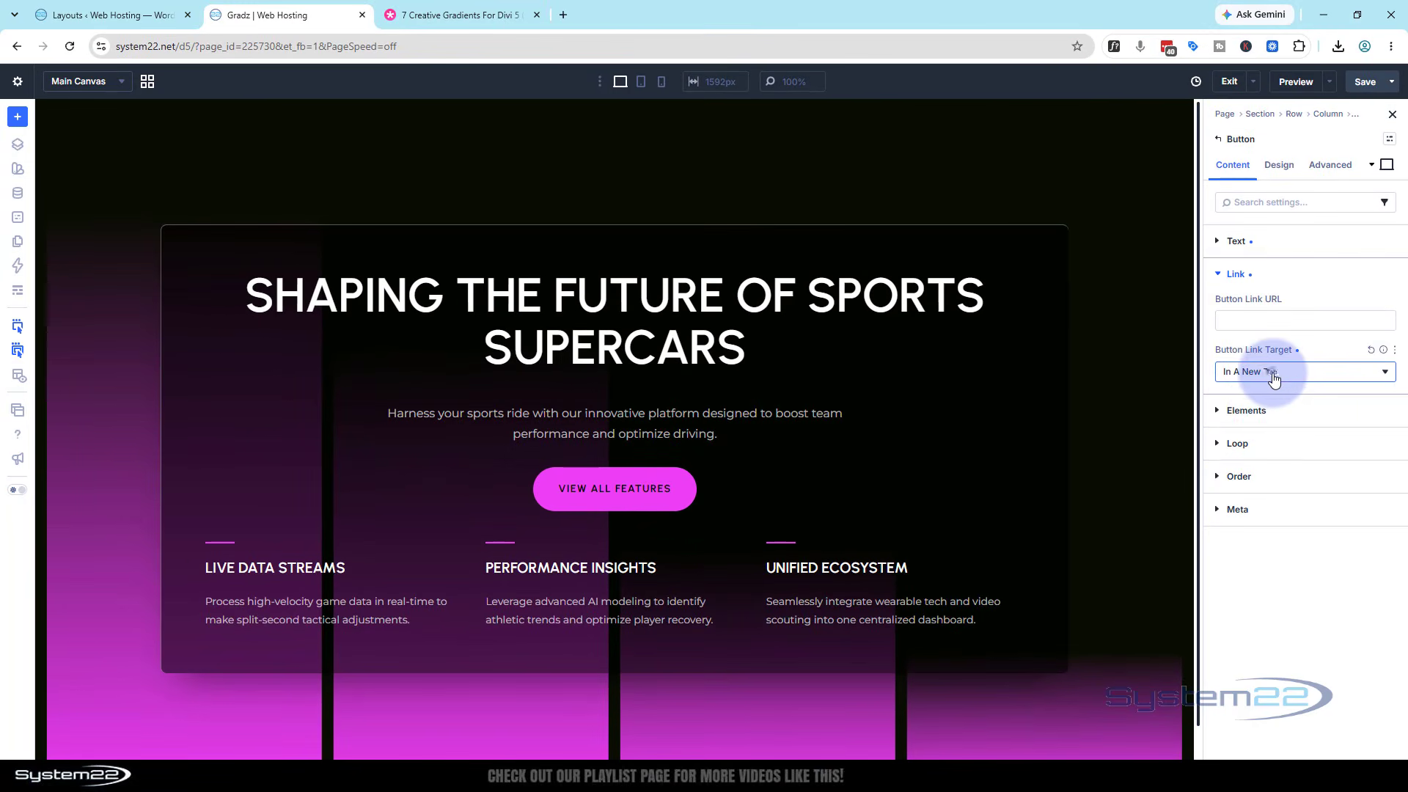
left_click(1280, 371)
left_click(1273, 383)
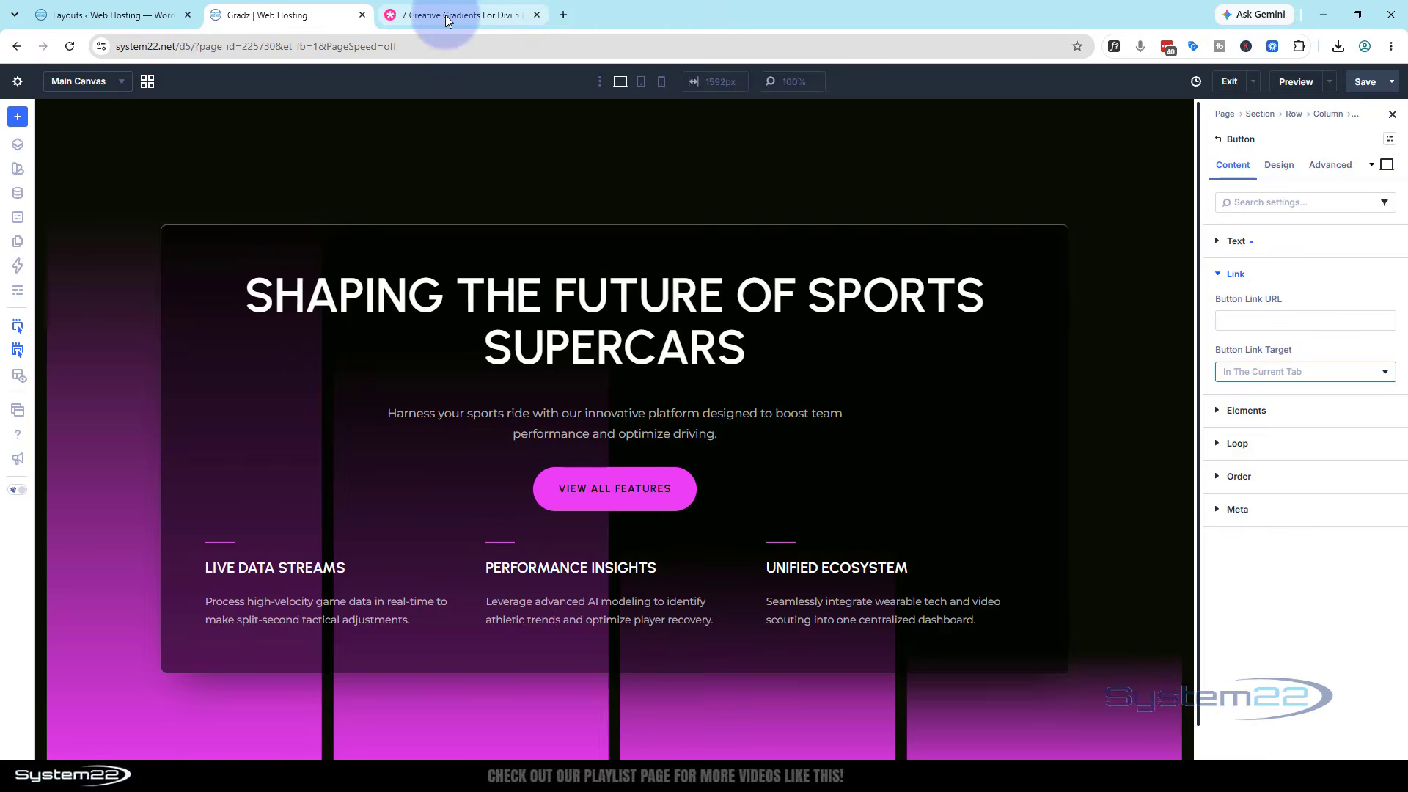
Open the live site in a new tab from the WordPress dashboard, view its home page and return to the Gradz builder.
left_click(126, 10)
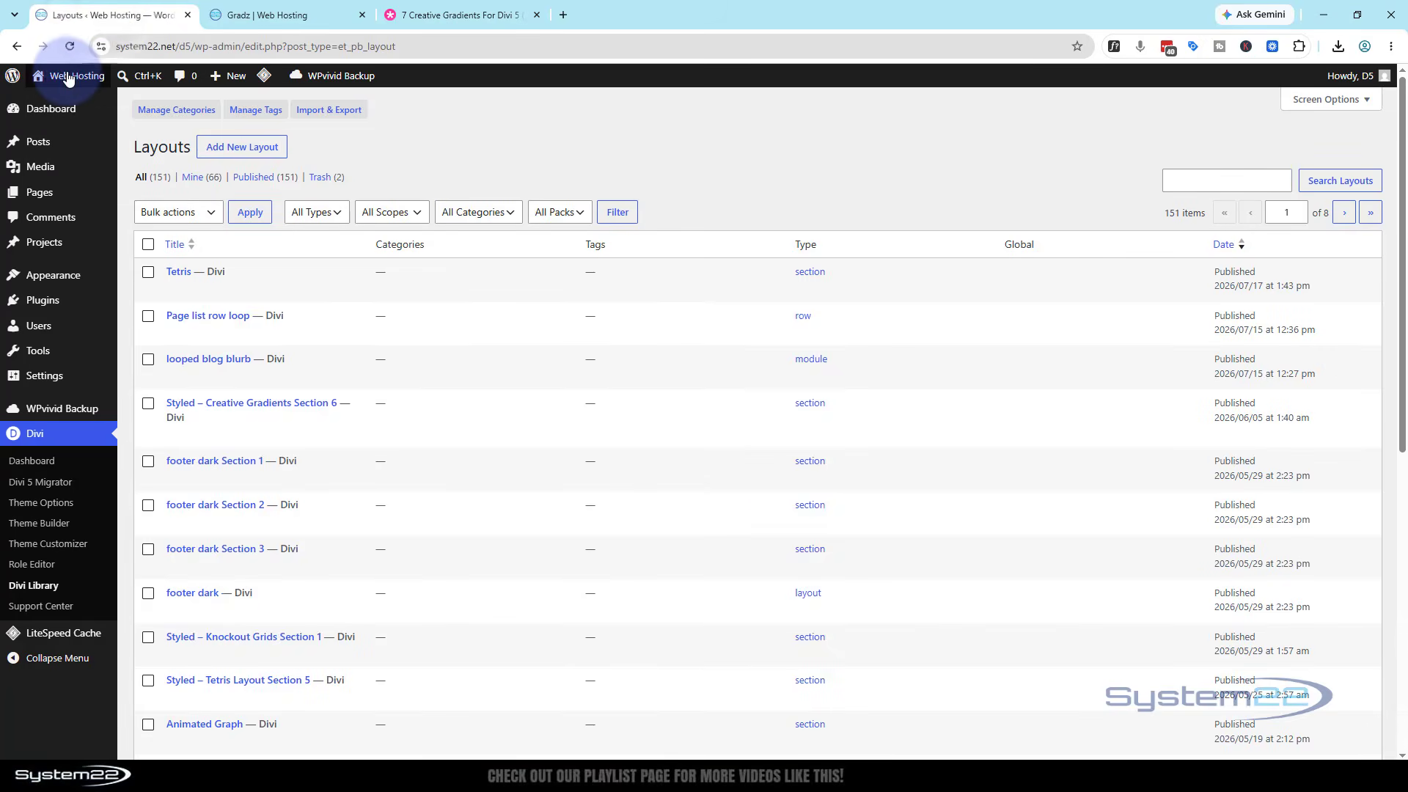
mouse_move(68, 77)
middle_click(51, 104)
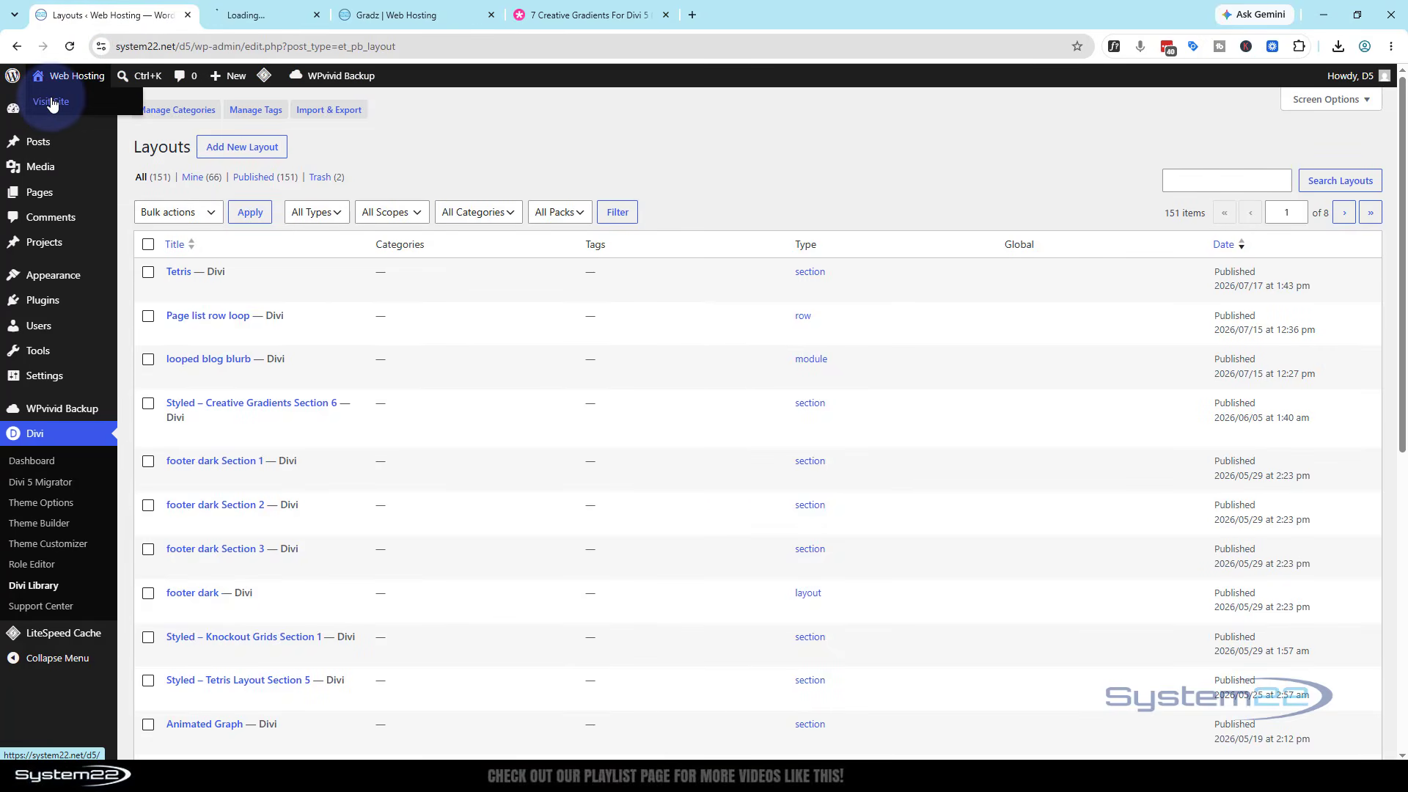
left_click(277, 15)
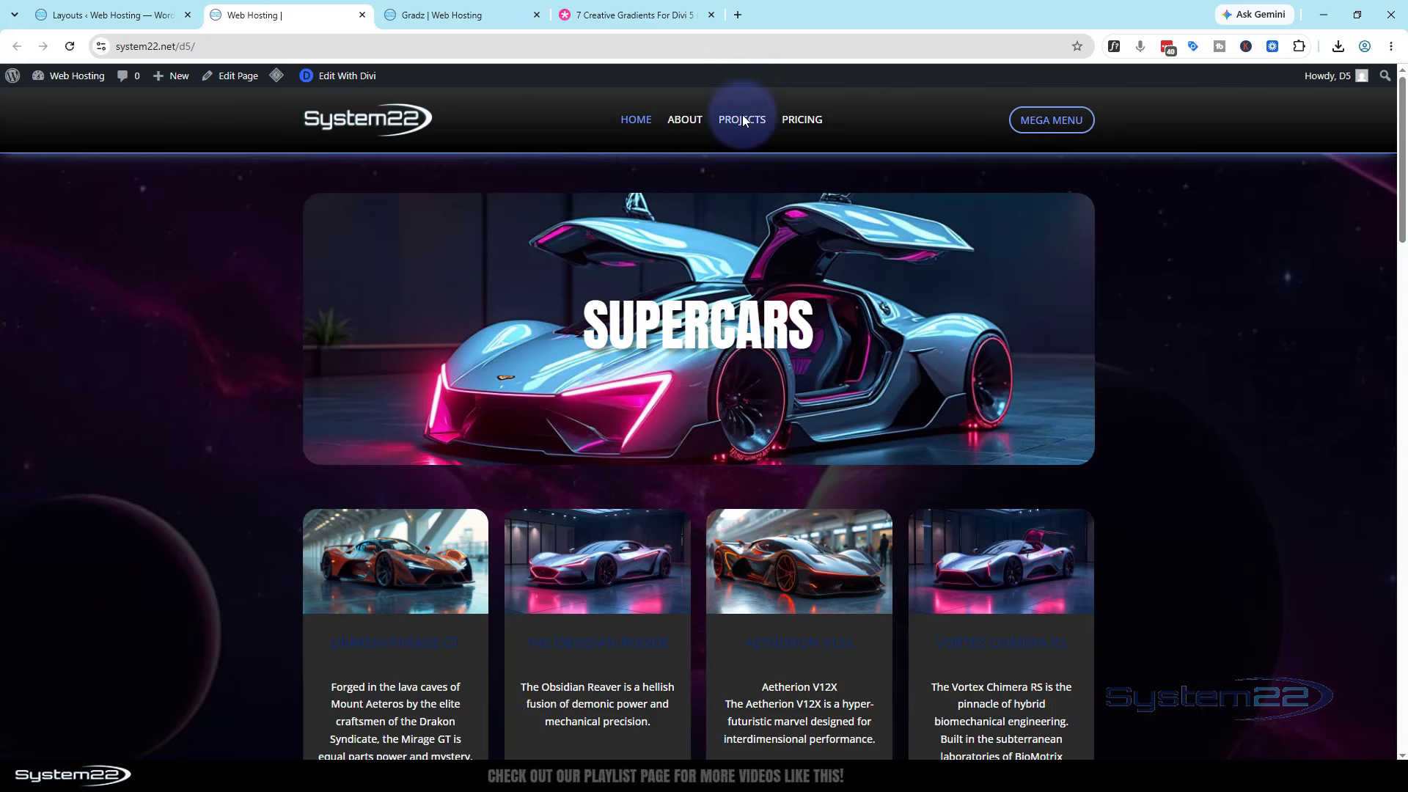
left_click(434, 16)
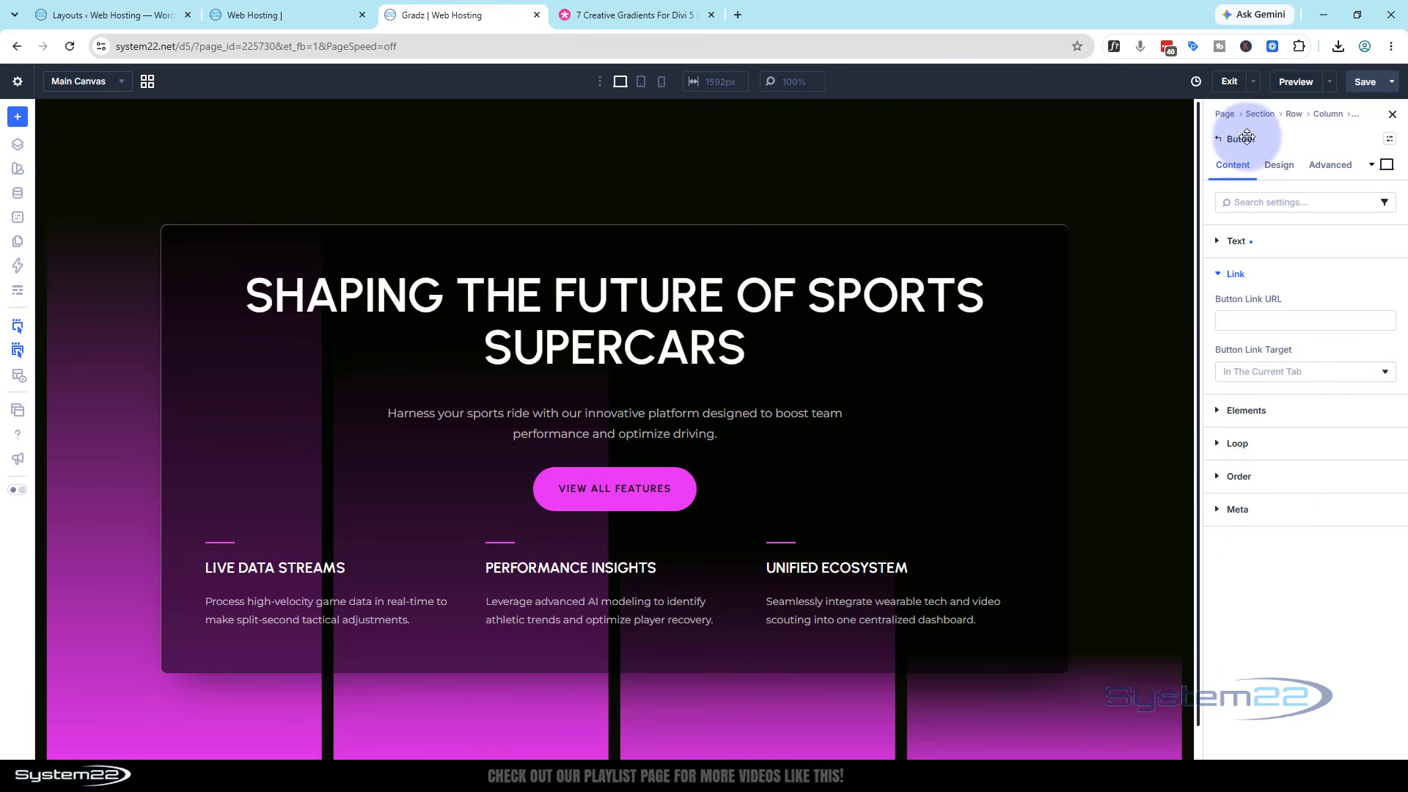
Open Find & Replace for the background color of the View All Features button.
left_click(1279, 165)
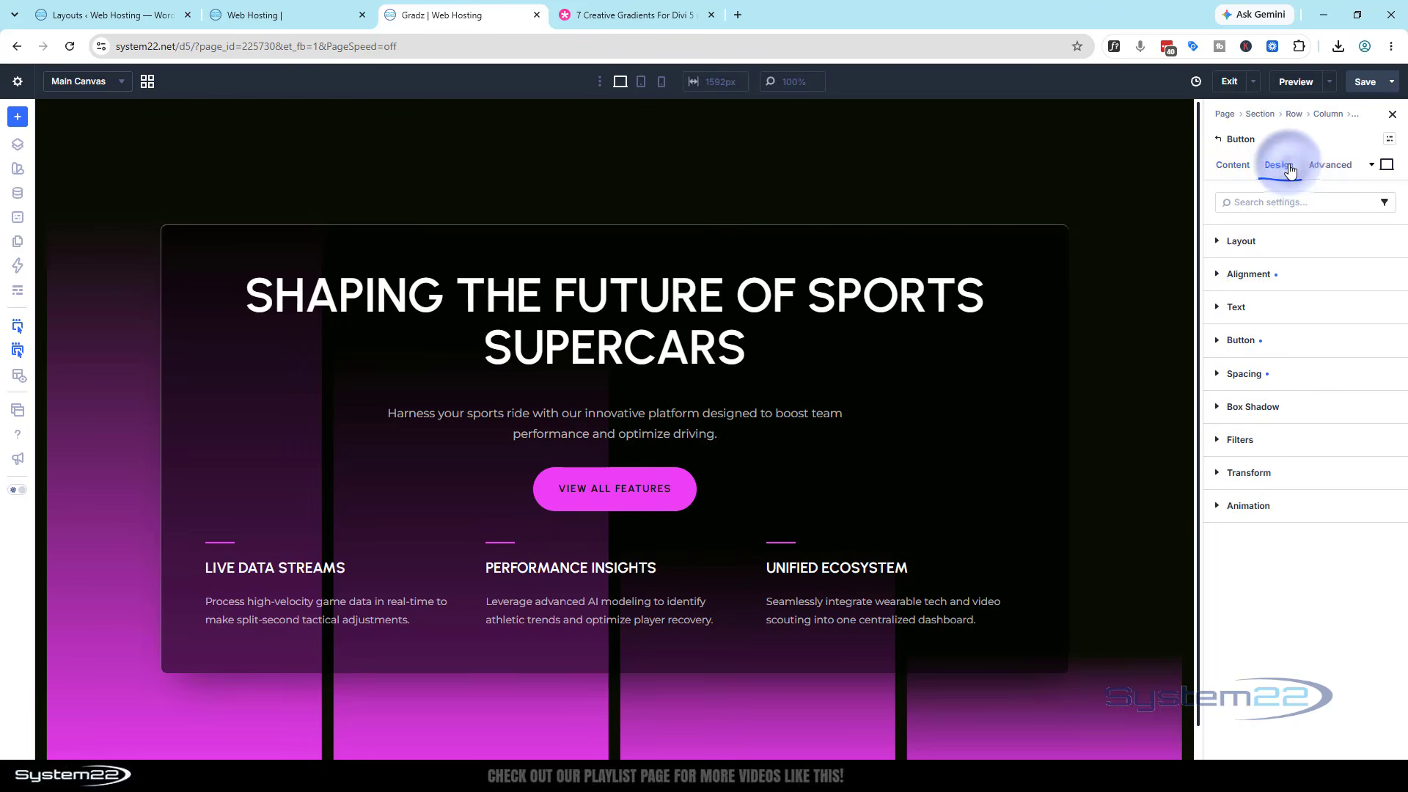
left_click(1219, 342)
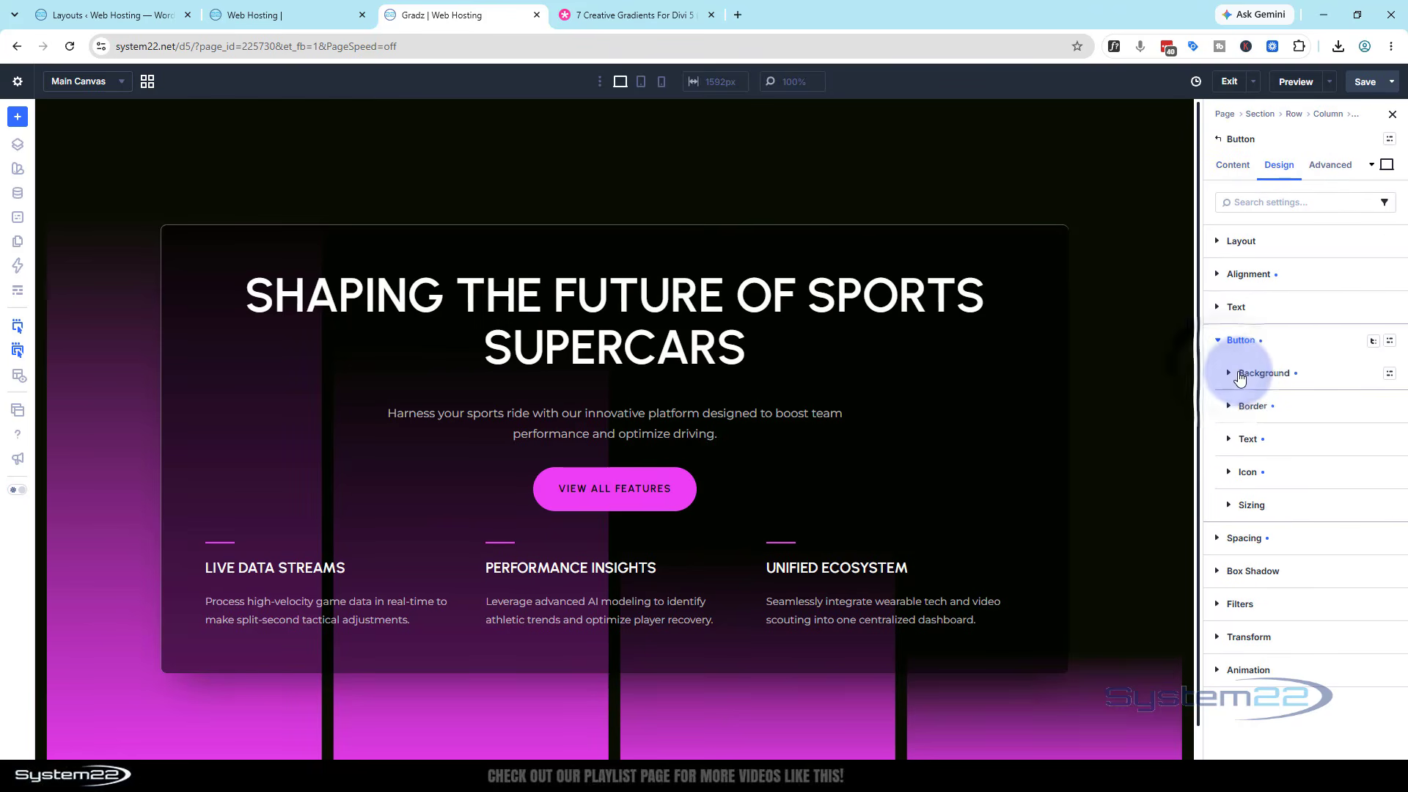
left_click(1230, 374)
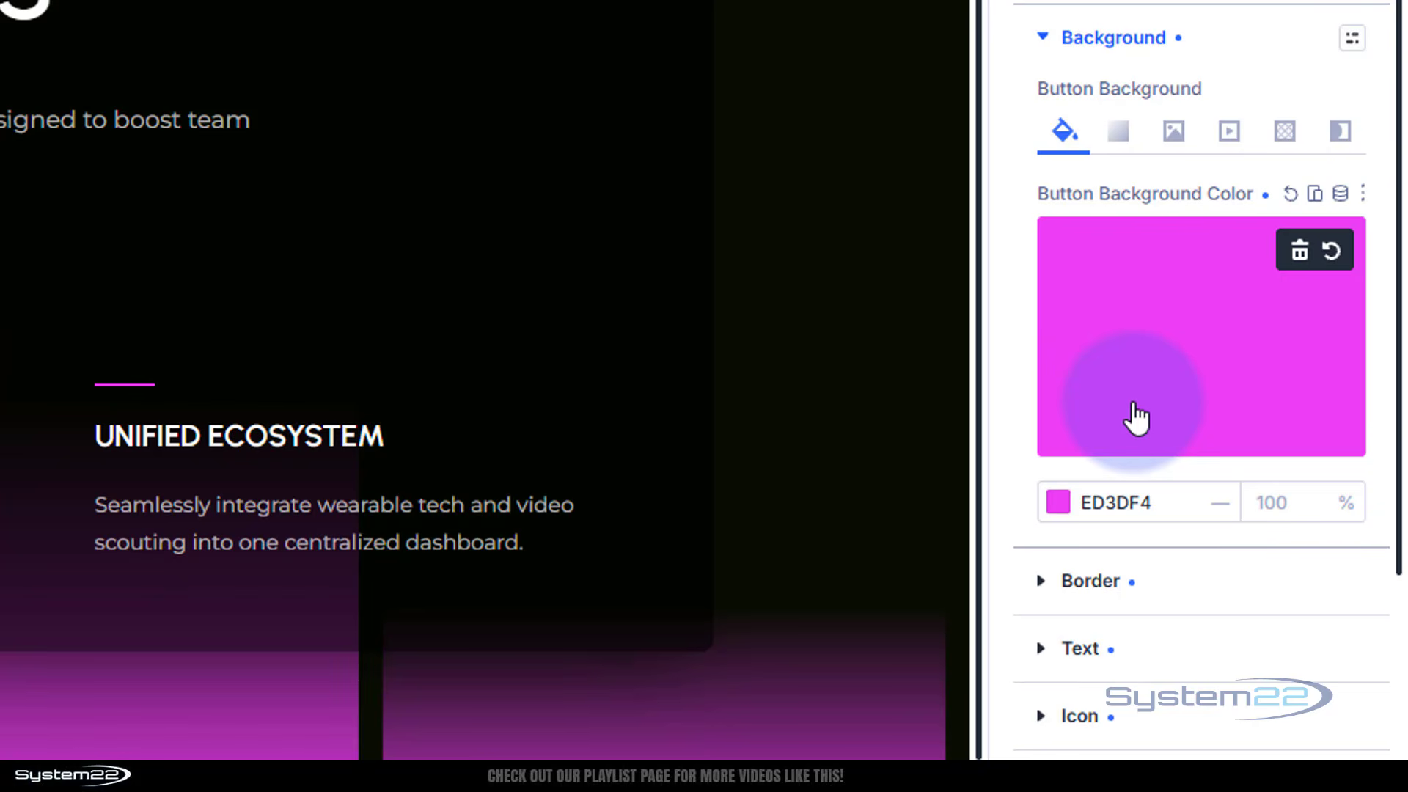
right_click(1170, 504)
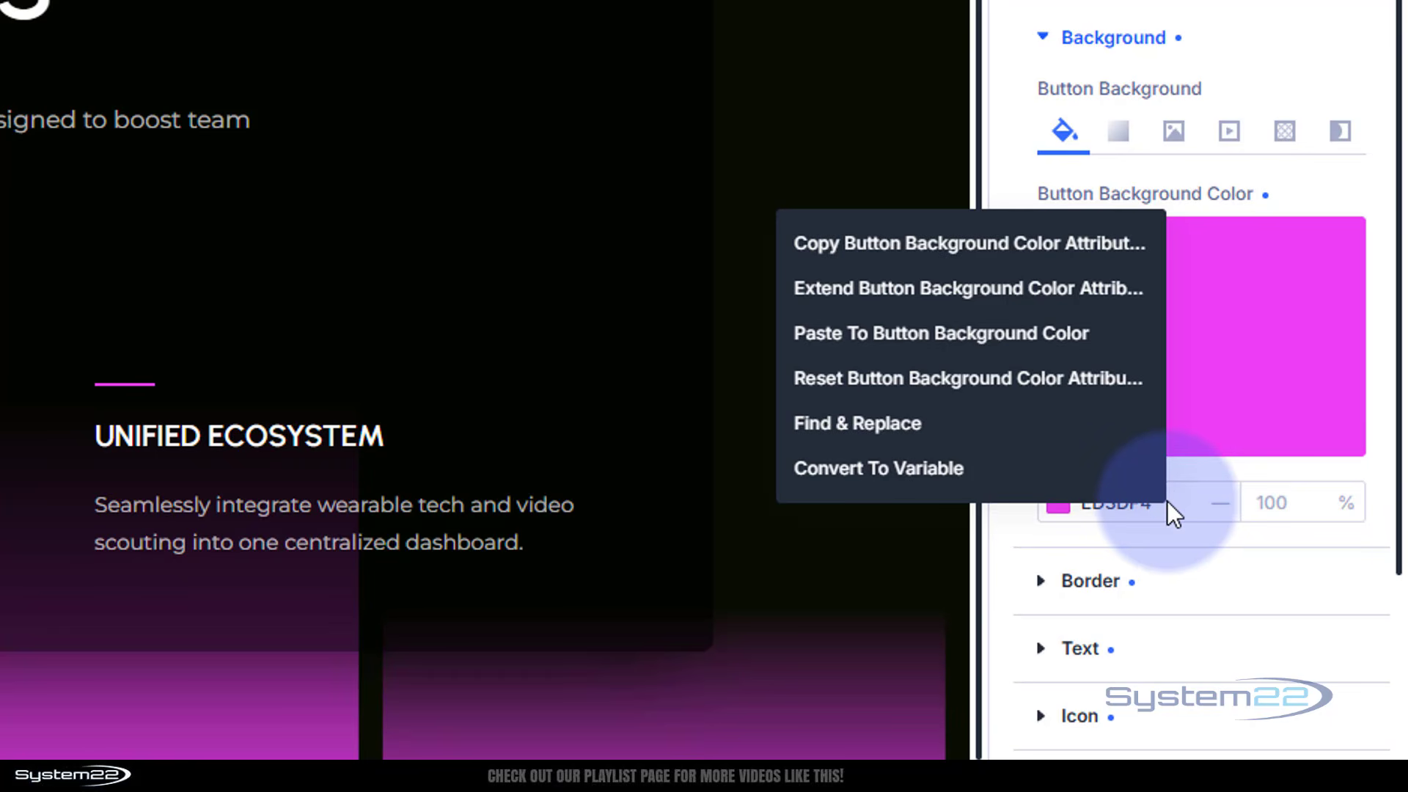
left_click(890, 434)
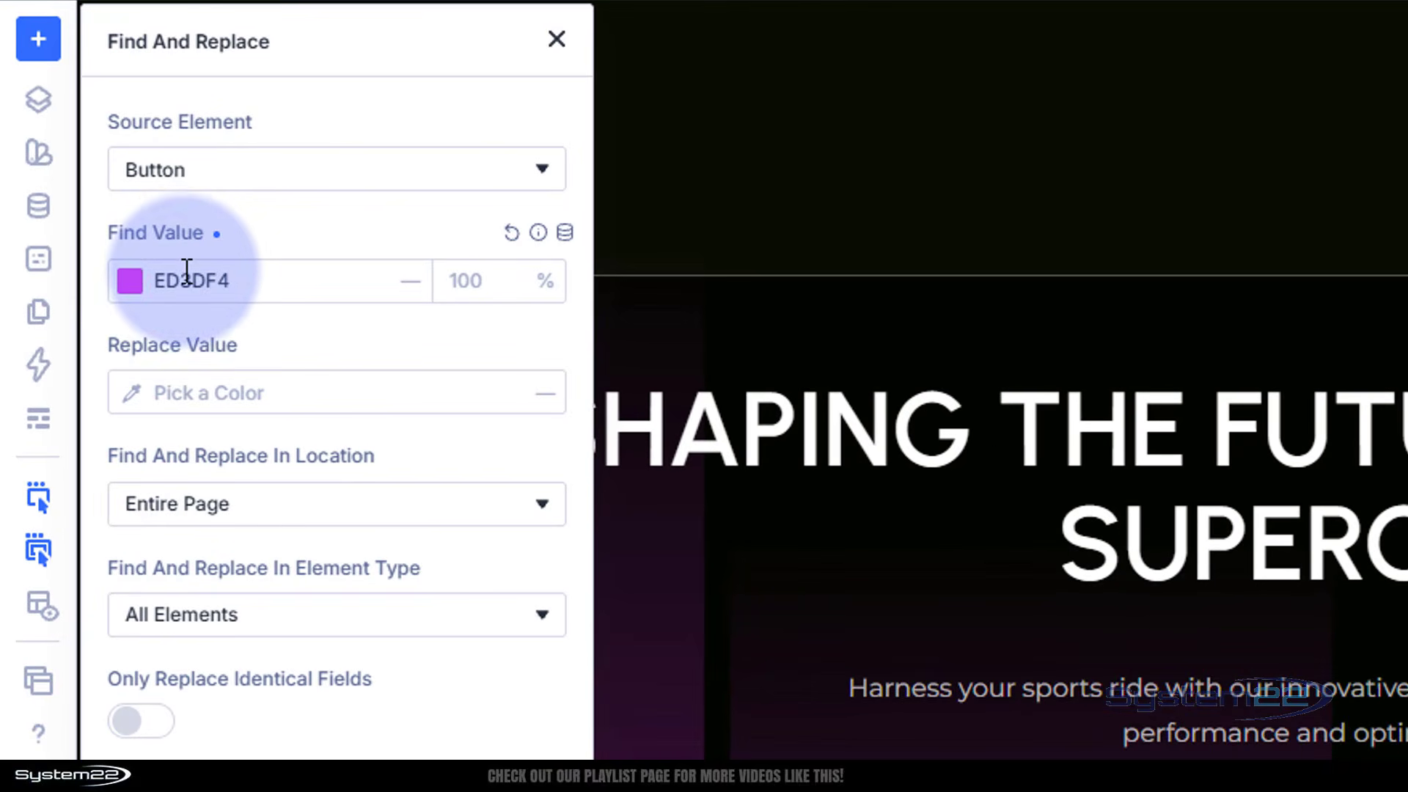
Replace the color ED3DF4 with the global color Primary-Tint-4 in all elements across the entire page.
left_click(135, 396)
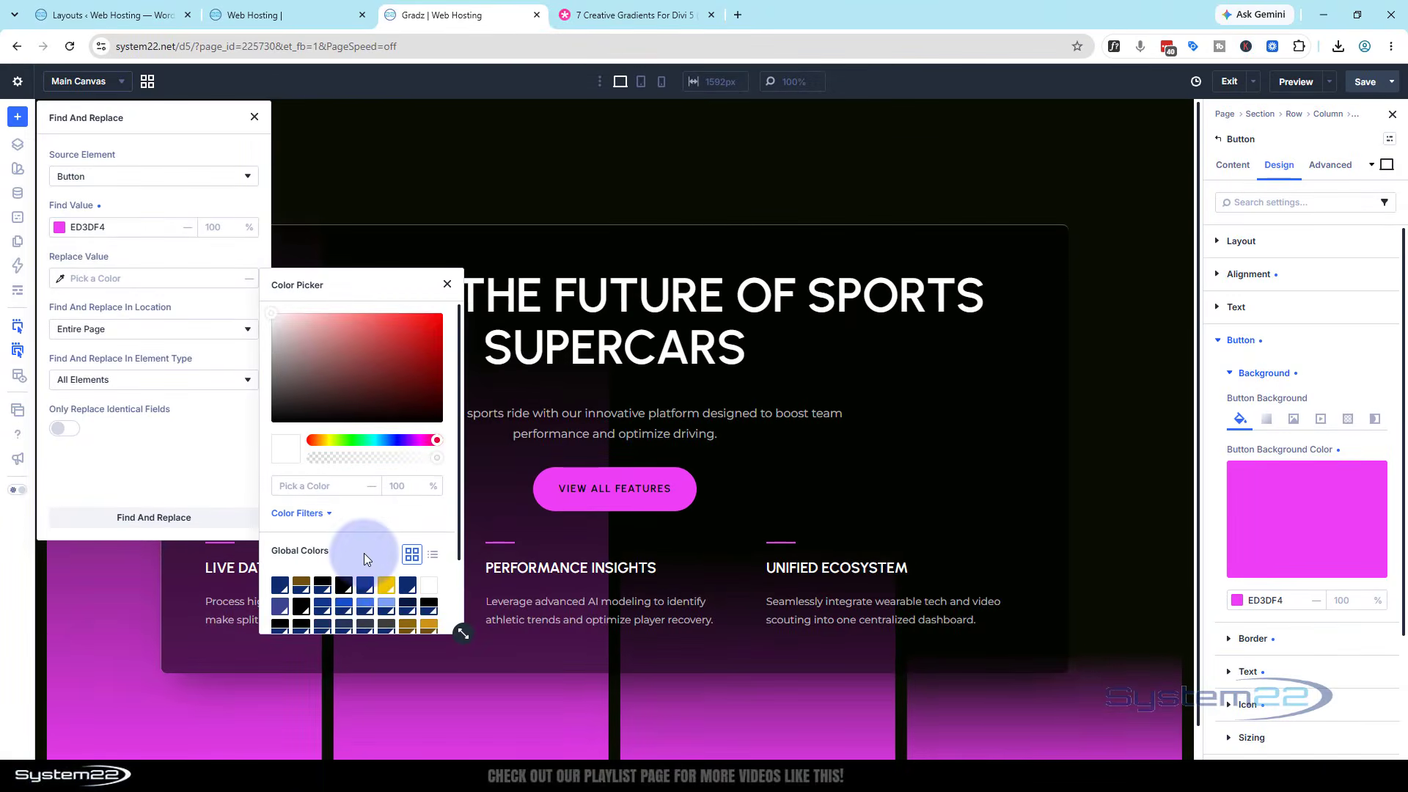
scroll(366, 560, "down", 1)
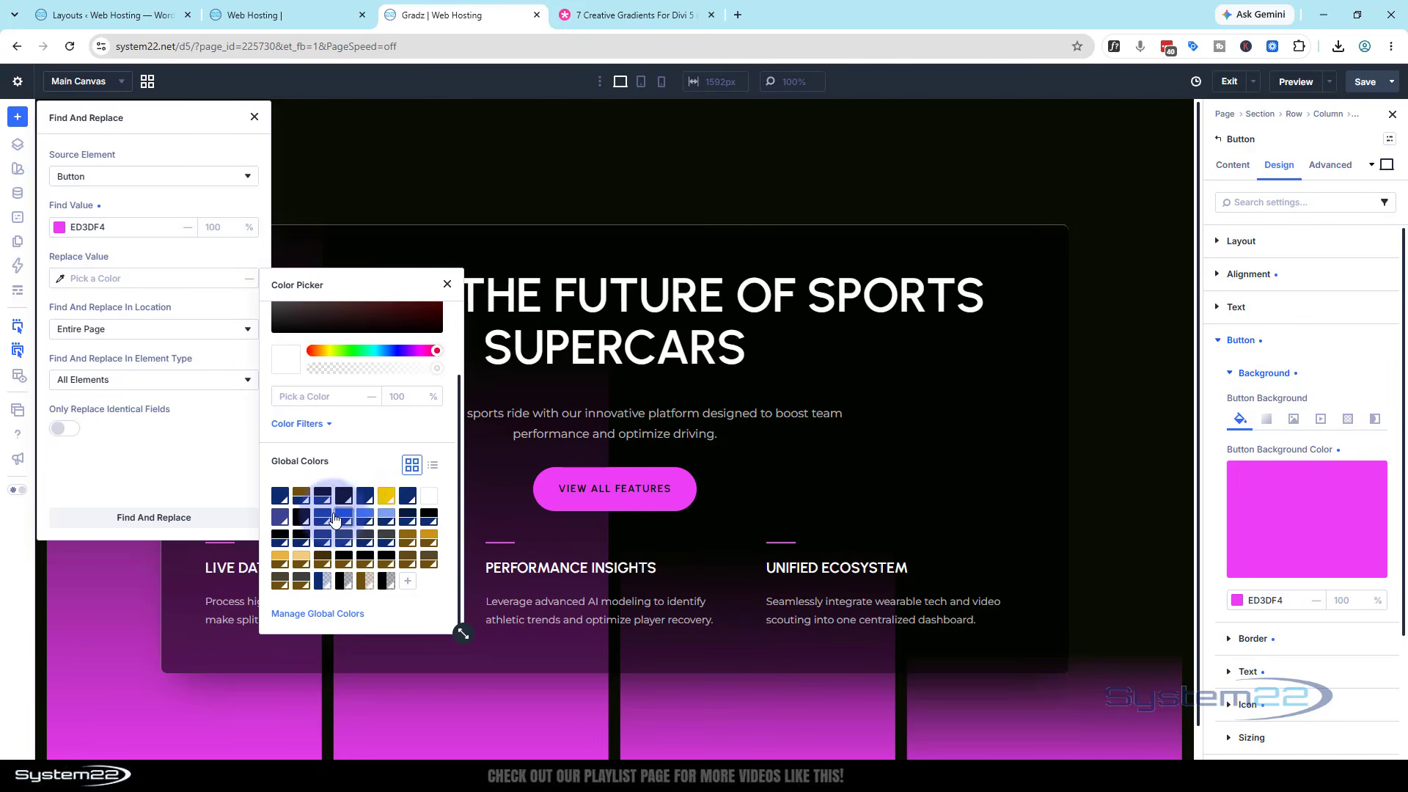
left_click(393, 521)
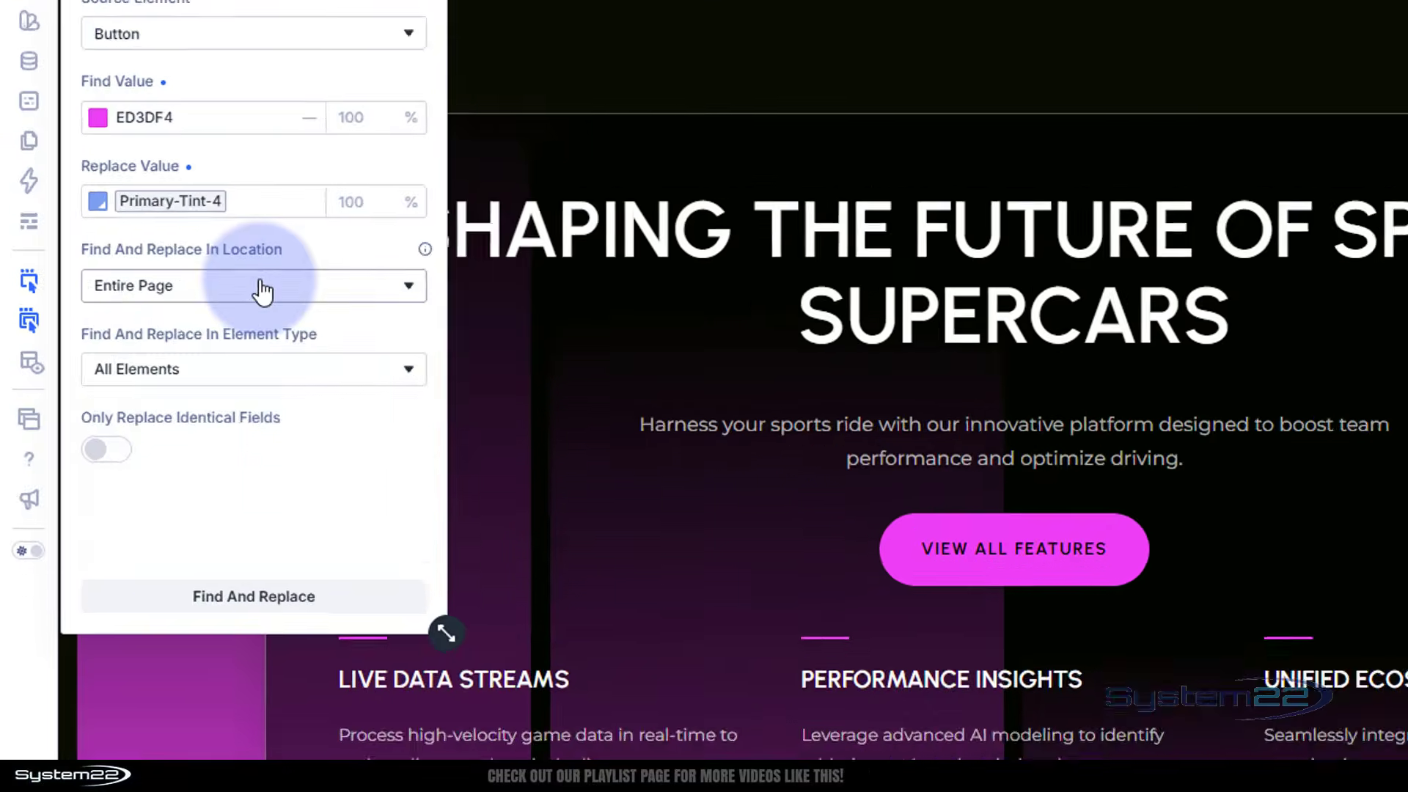
left_click(154, 330)
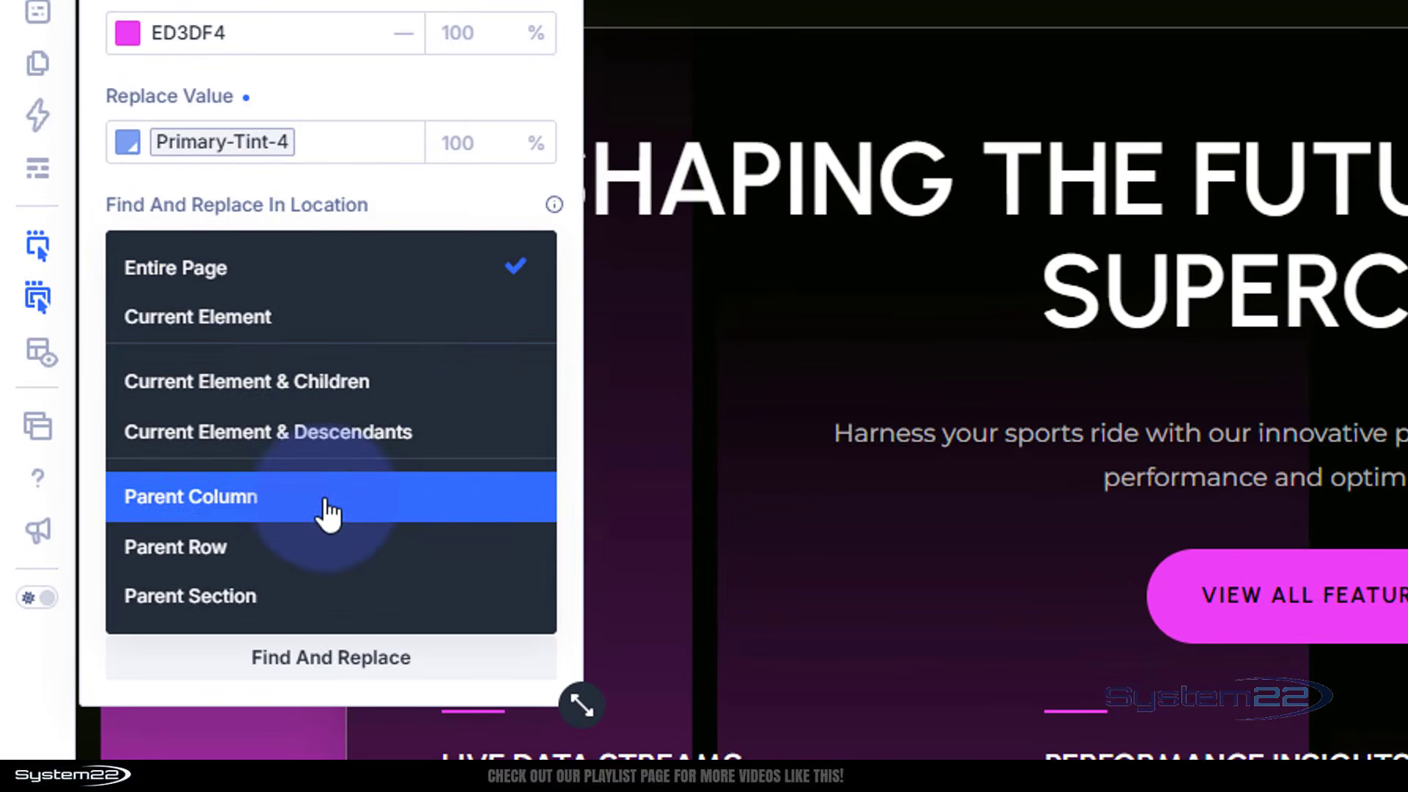
left_click(415, 202)
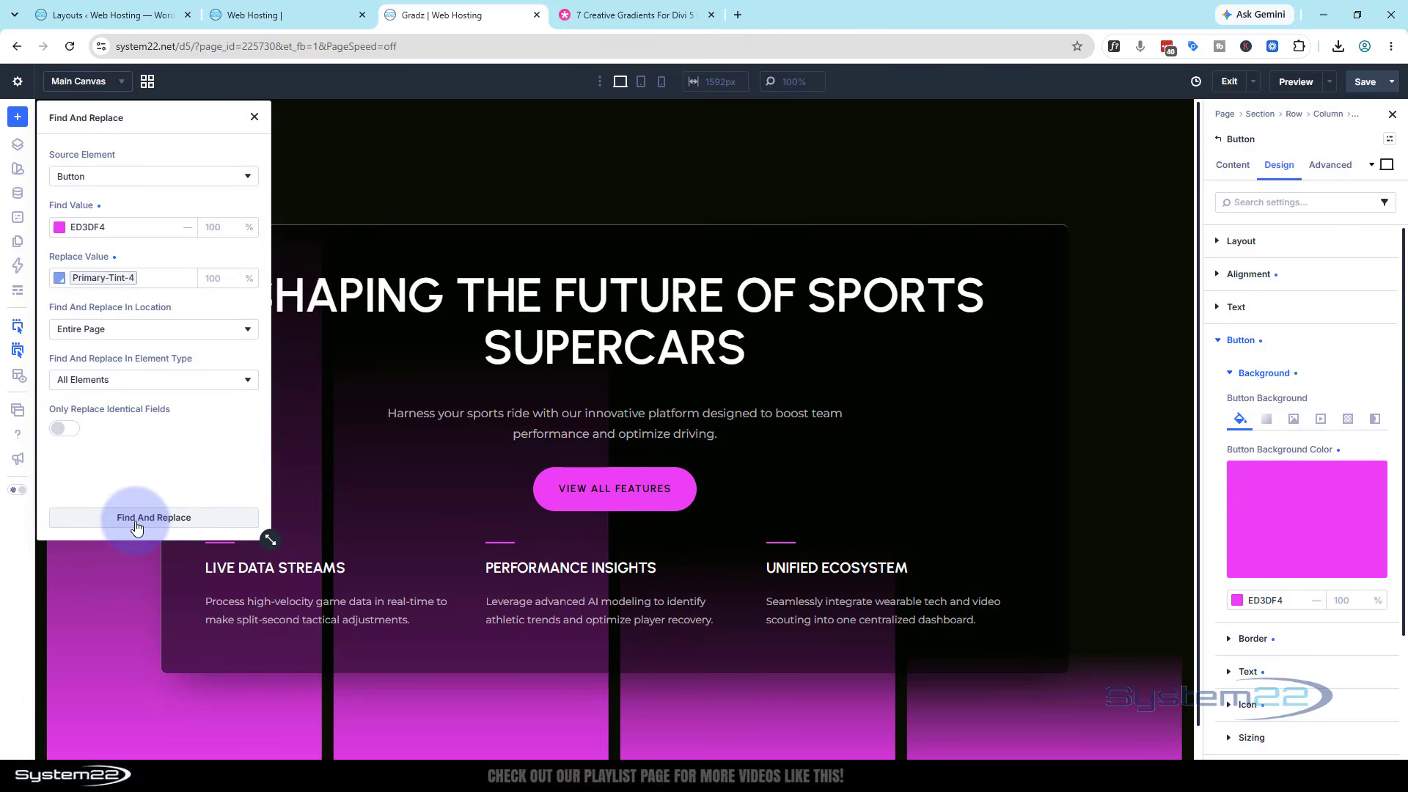
left_click(136, 518)
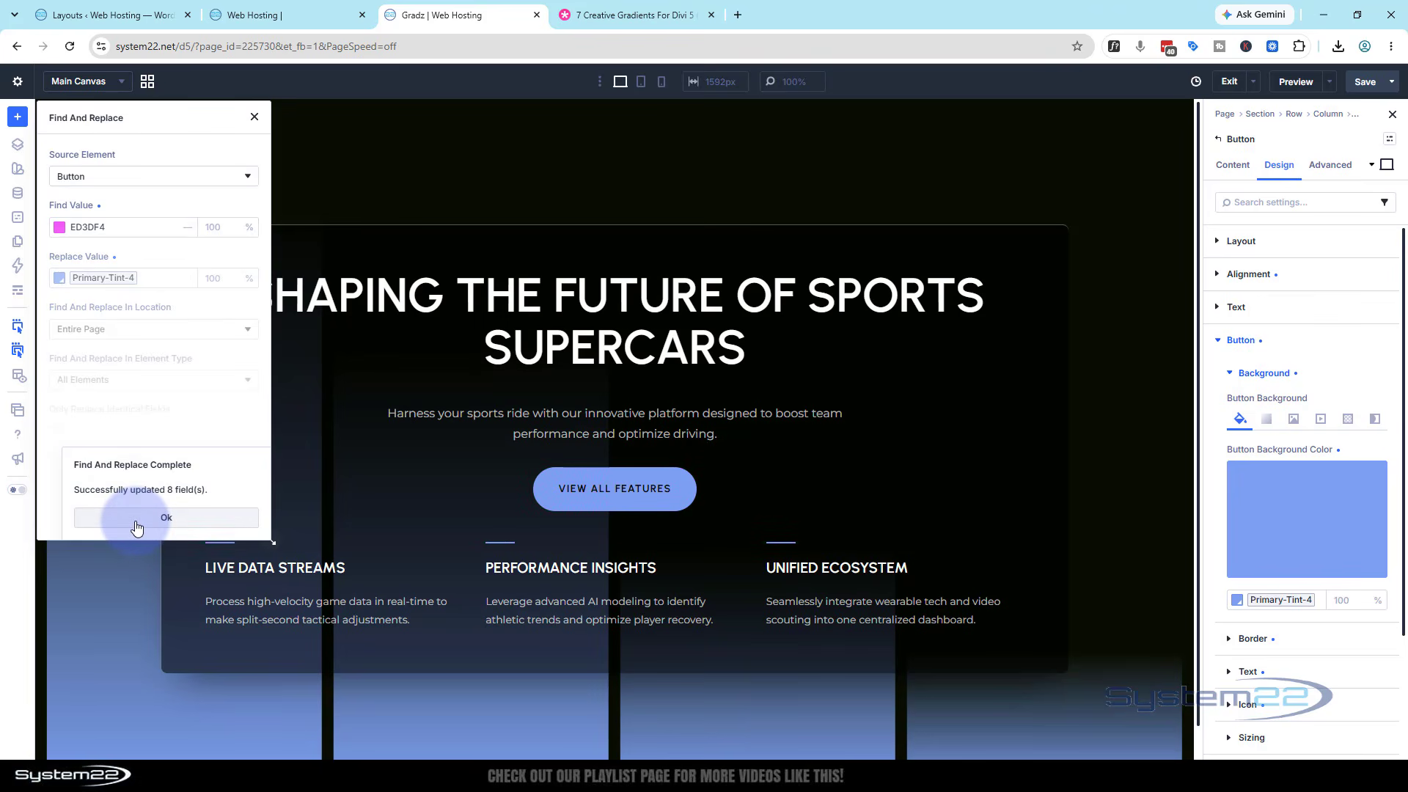
left_click(178, 525)
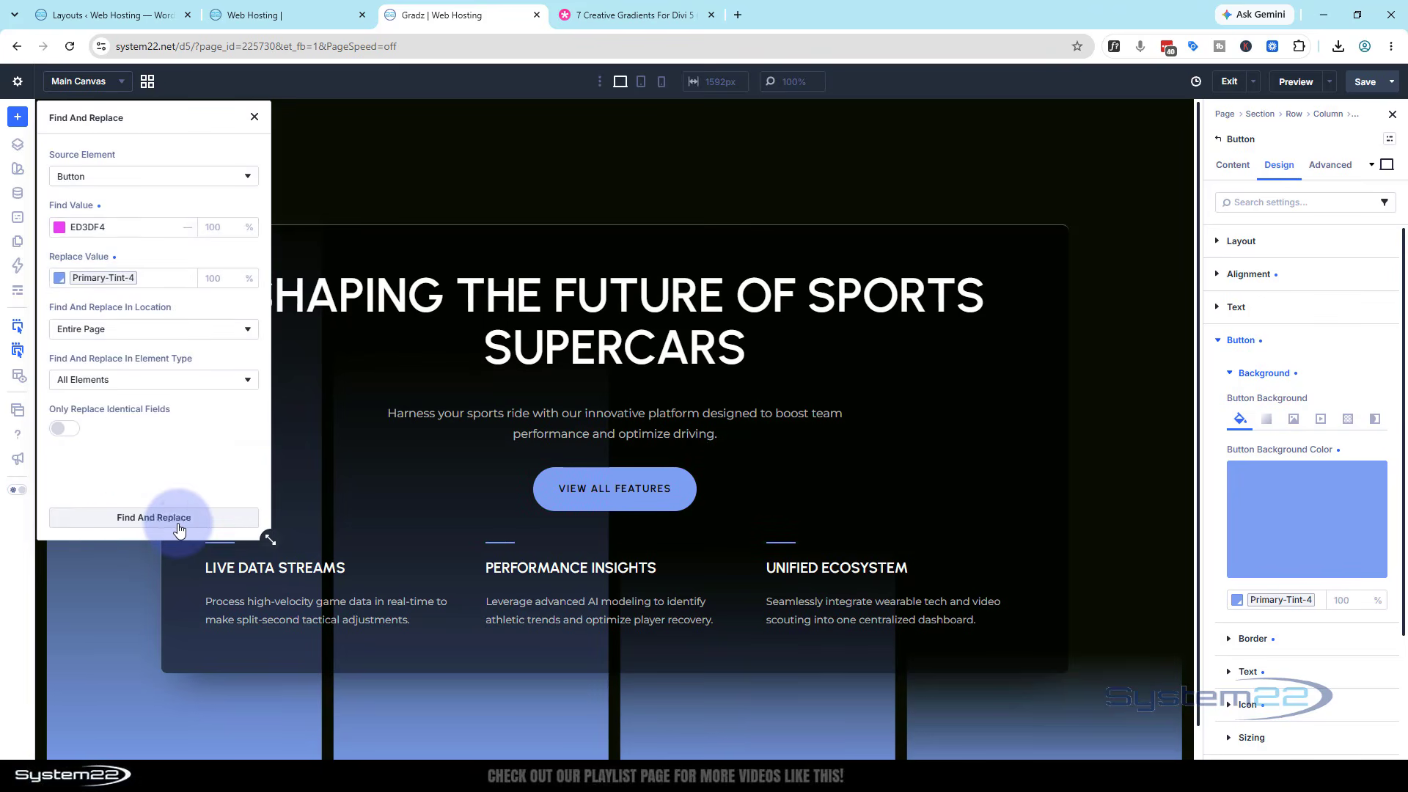
left_click(255, 118)
scroll(124, 340, "down", 1)
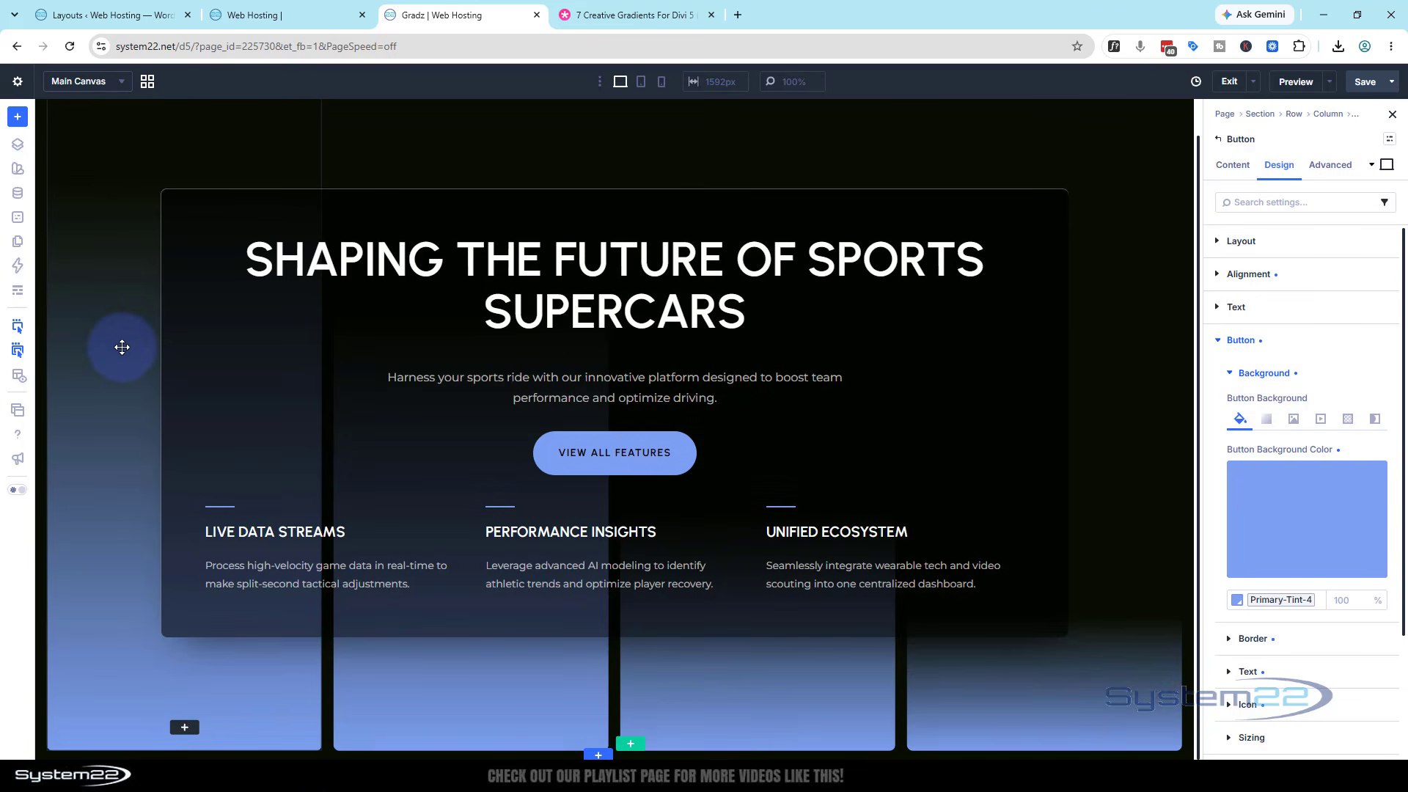
scroll(122, 347, "up", 1)
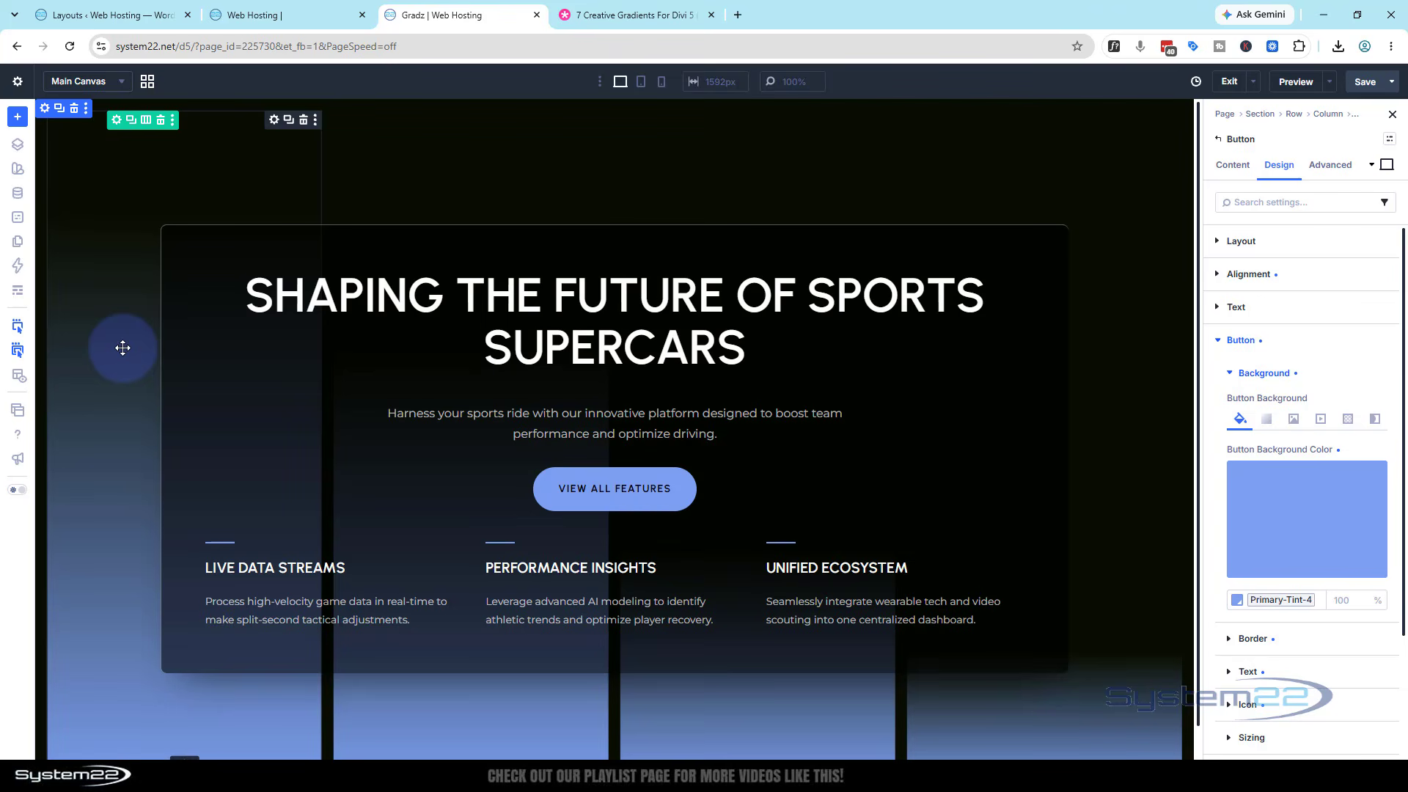
Find and replace the button's Primary-Tint-4 background color with Primary-Tint-2 in all elements across the entire page.
right_click(1320, 597)
left_click(1172, 558)
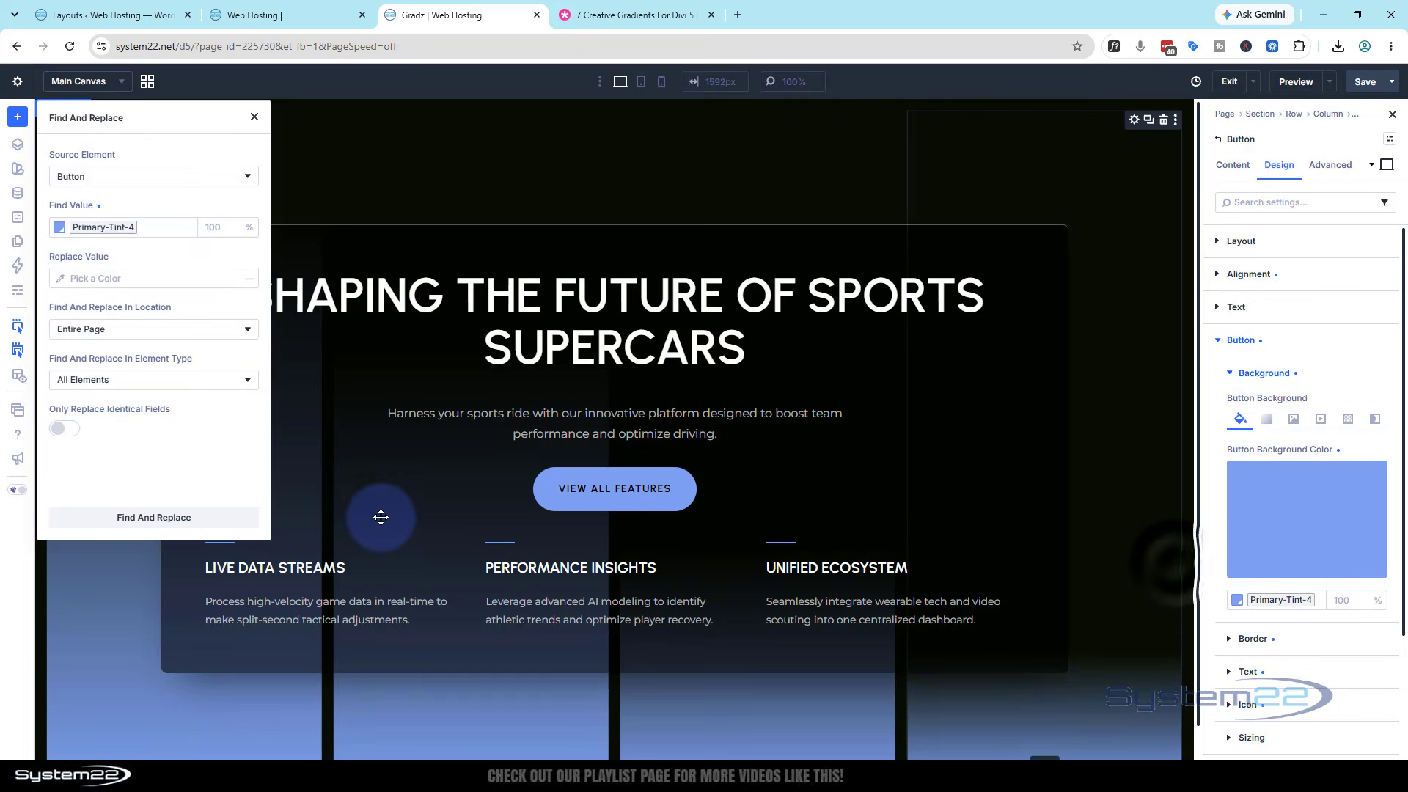
left_click(66, 284)
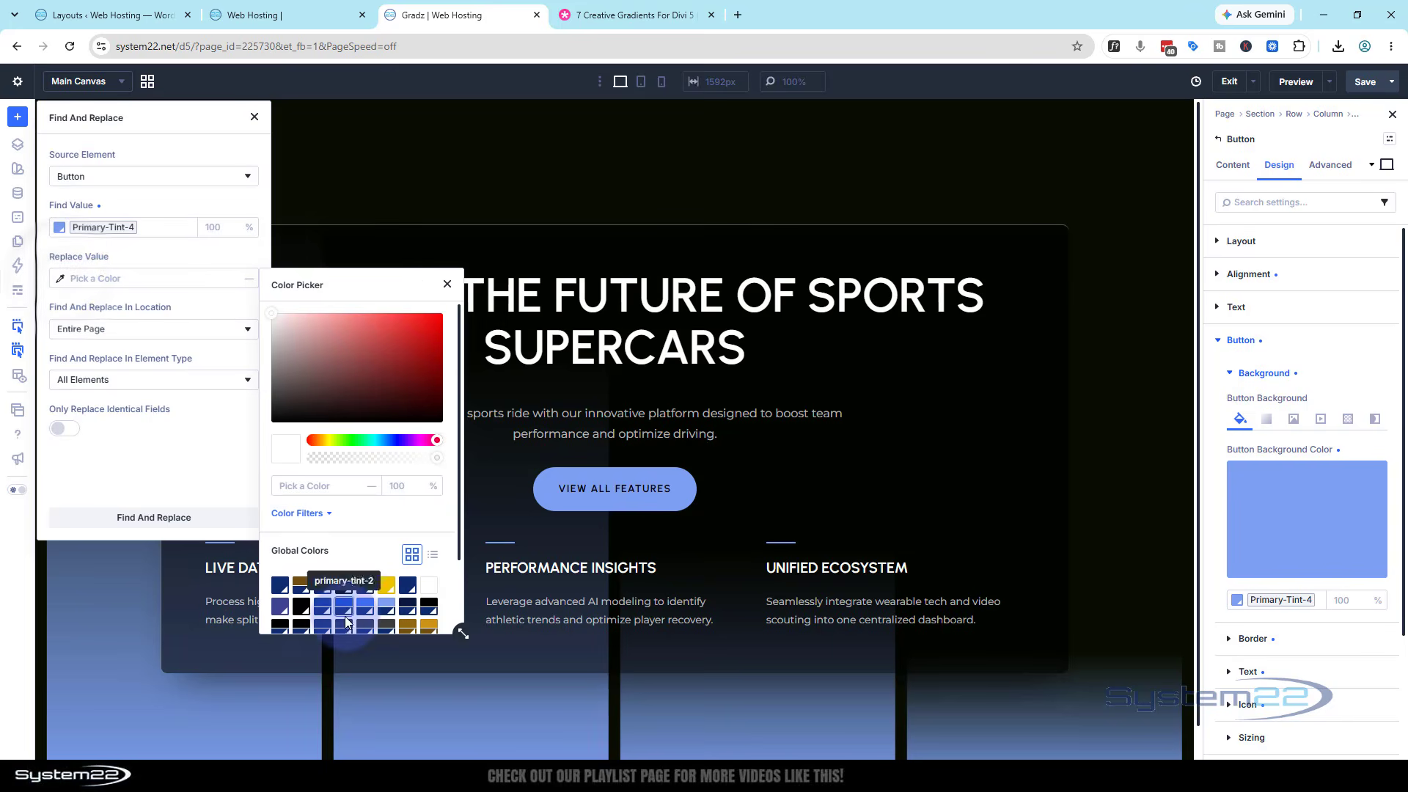
left_click(342, 596)
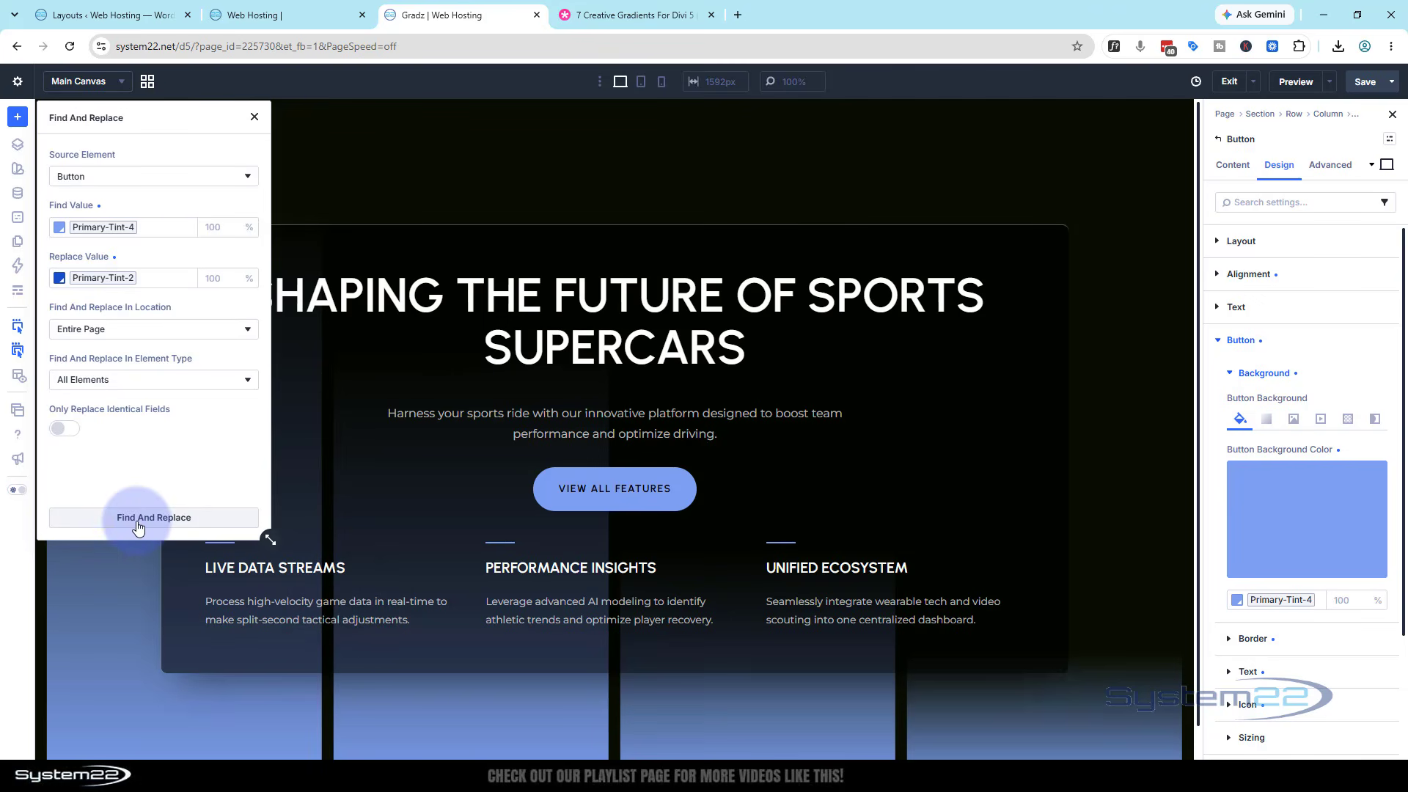
left_click(147, 517)
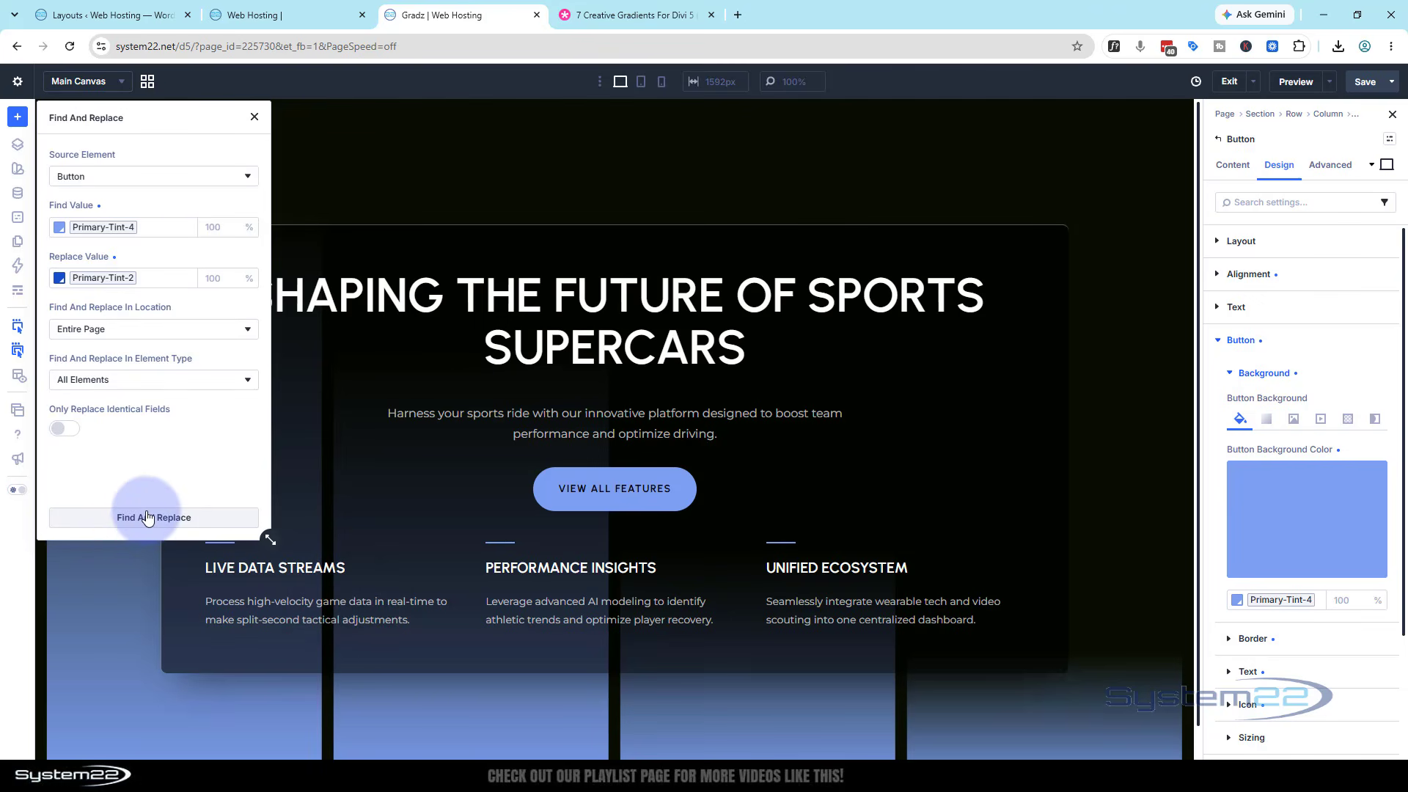
left_click(180, 518)
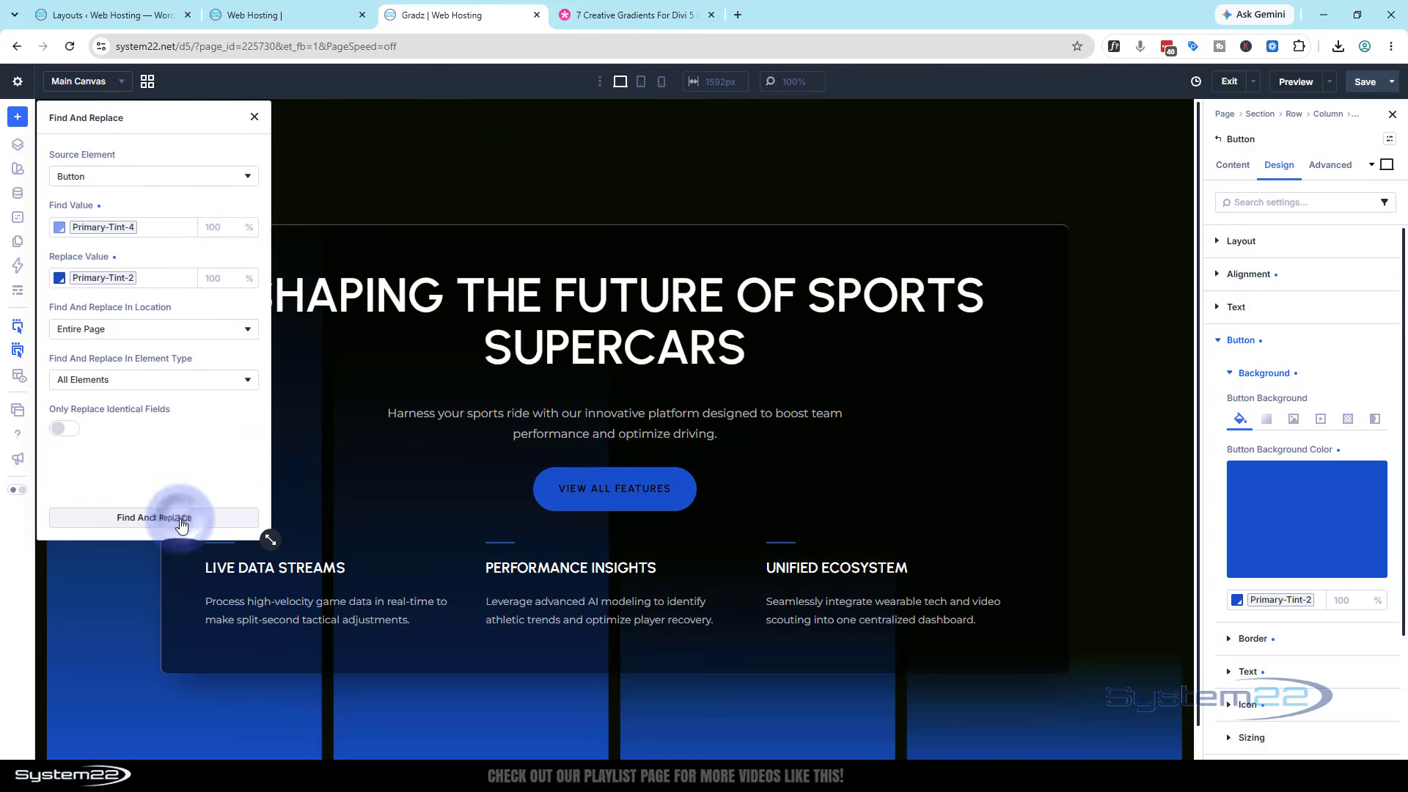
left_click(254, 117)
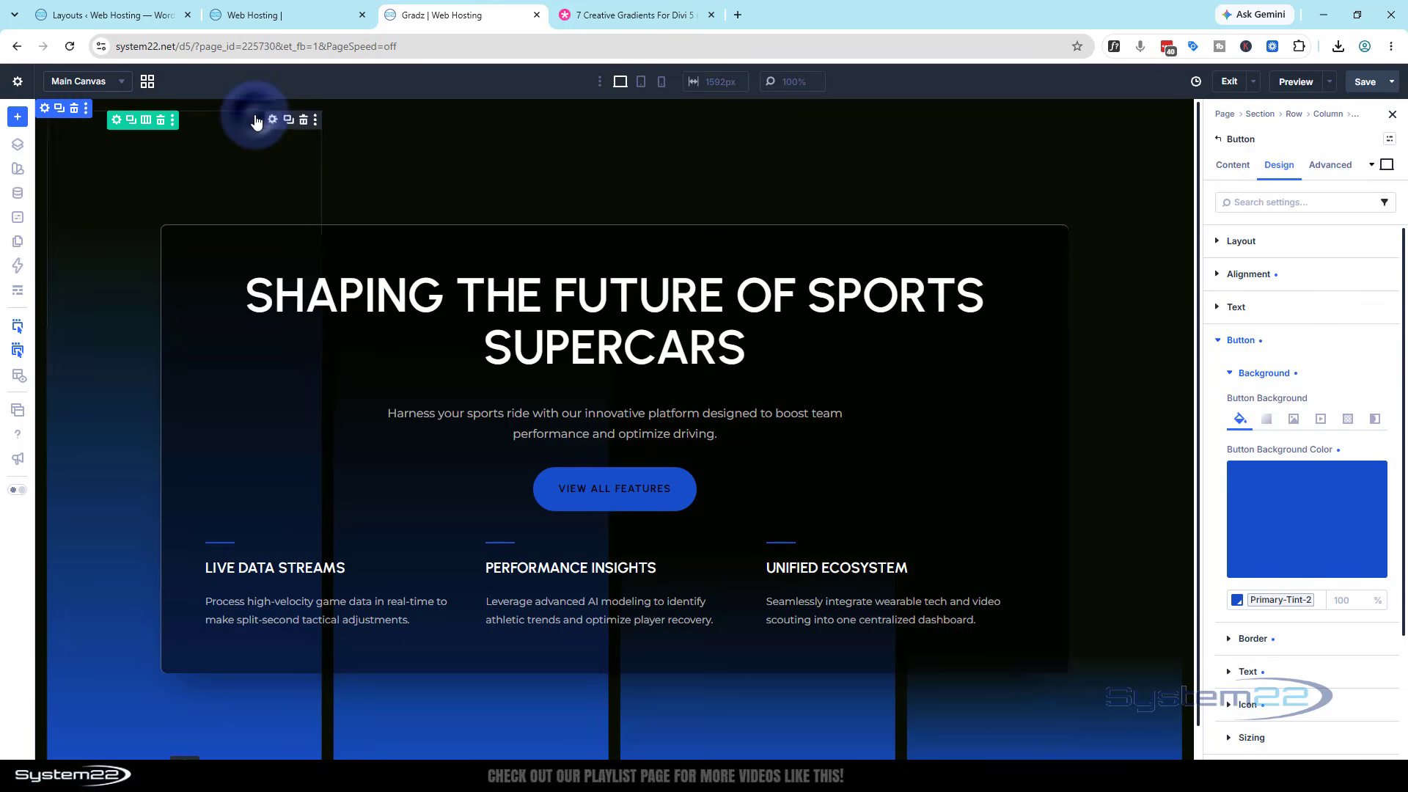
Apply the Preset 1 text shadow to the hero heading in the global color Primary-Tint-2 and save the page.
left_click(577, 299)
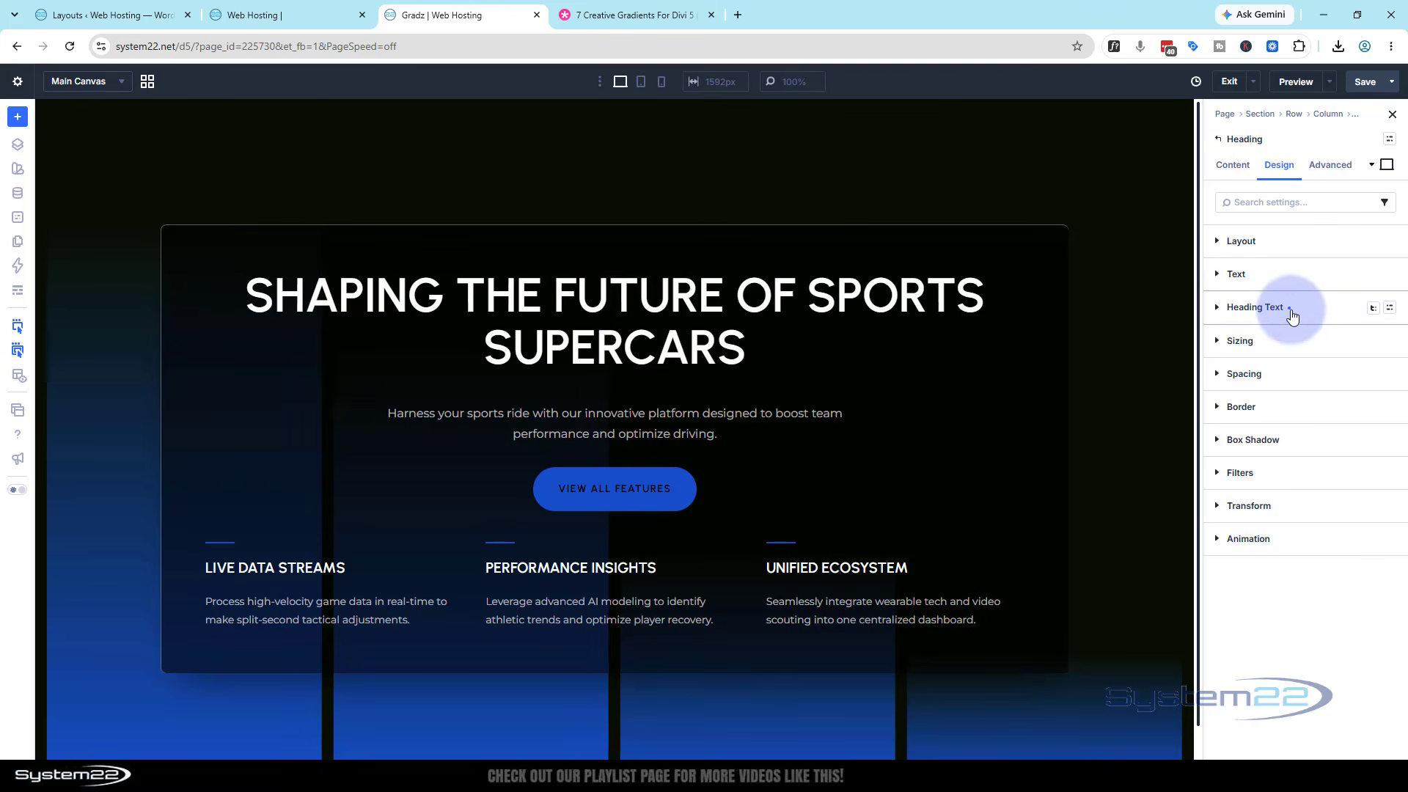
left_click(1247, 309)
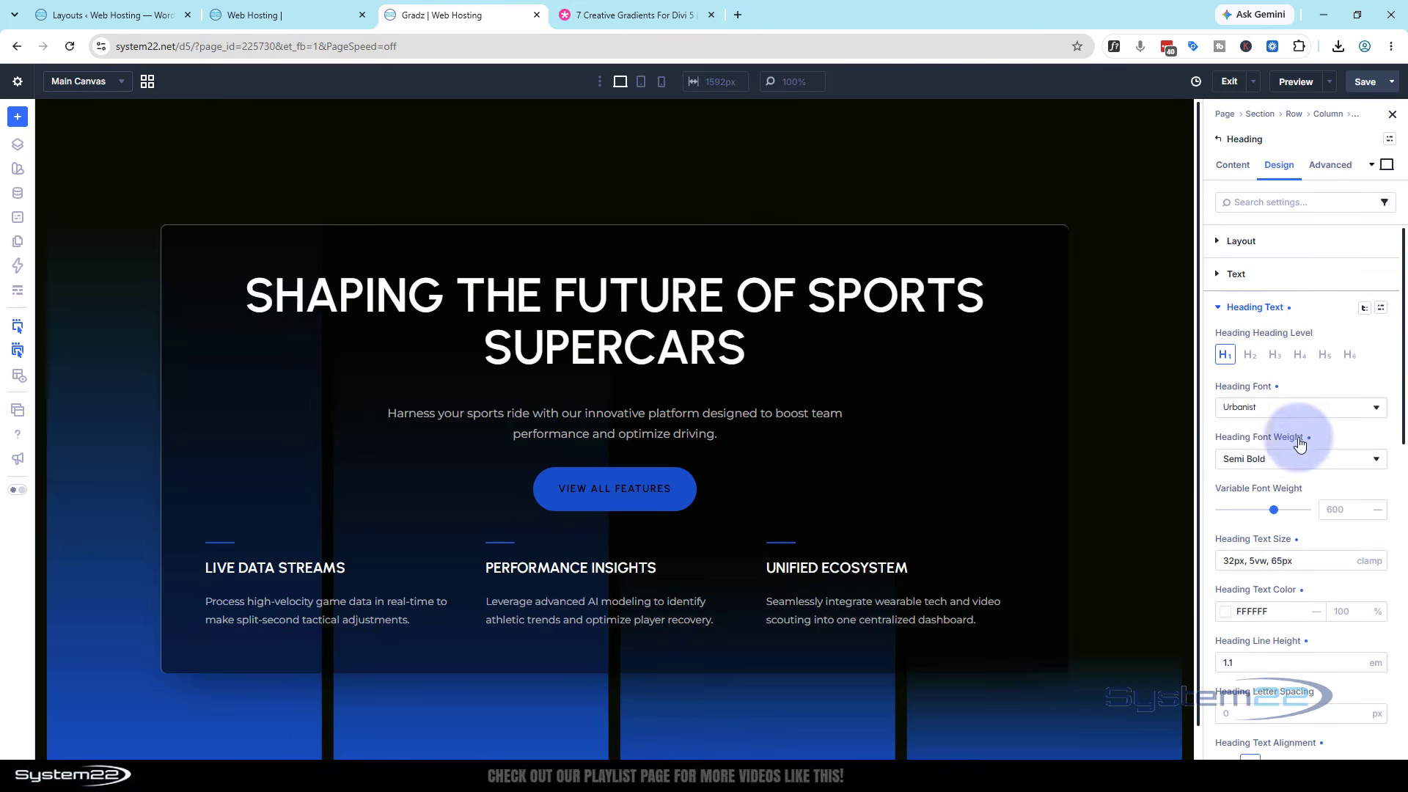
scroll(1299, 449, "down", 3)
scroll(1309, 445, "down", 6)
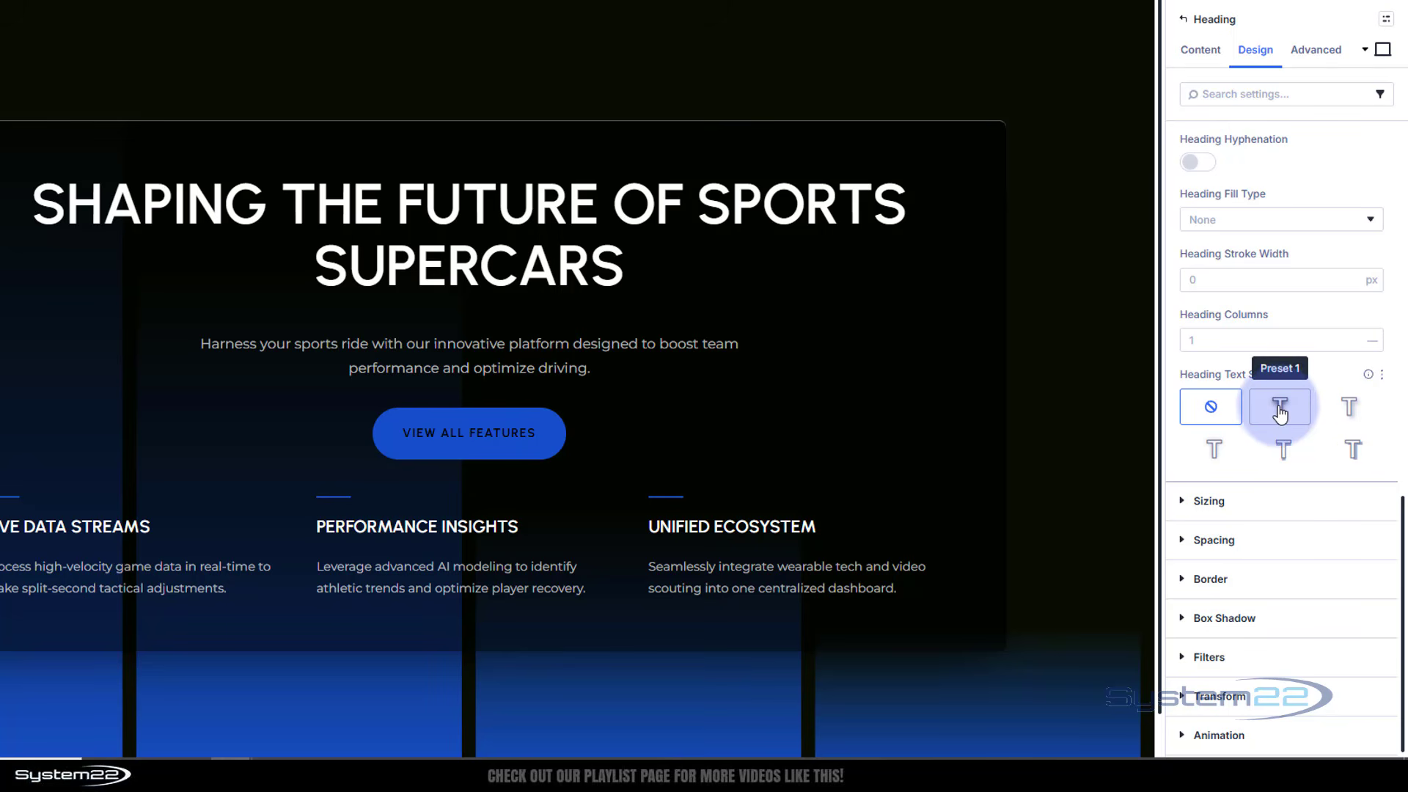
left_click(1285, 410)
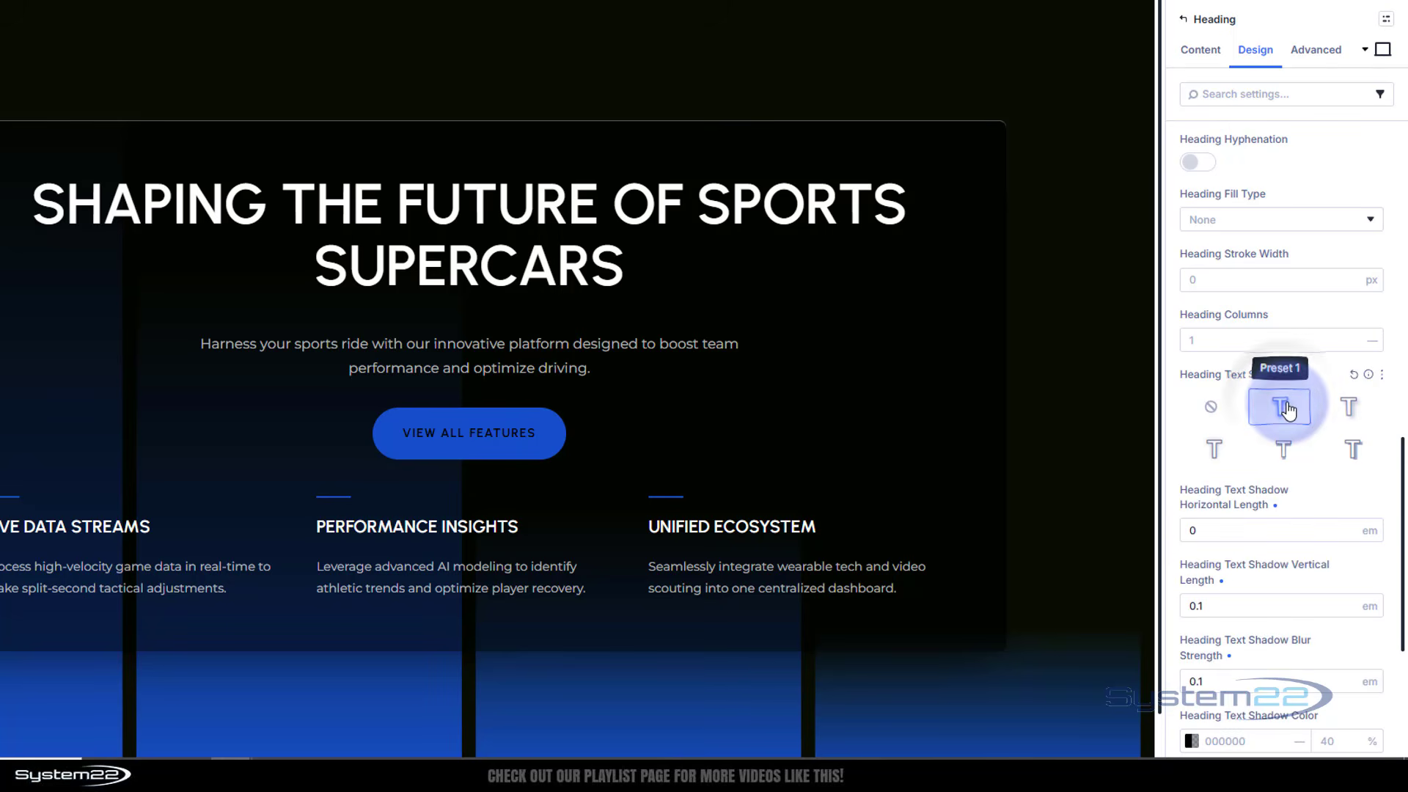
scroll(1290, 404, "down", 4)
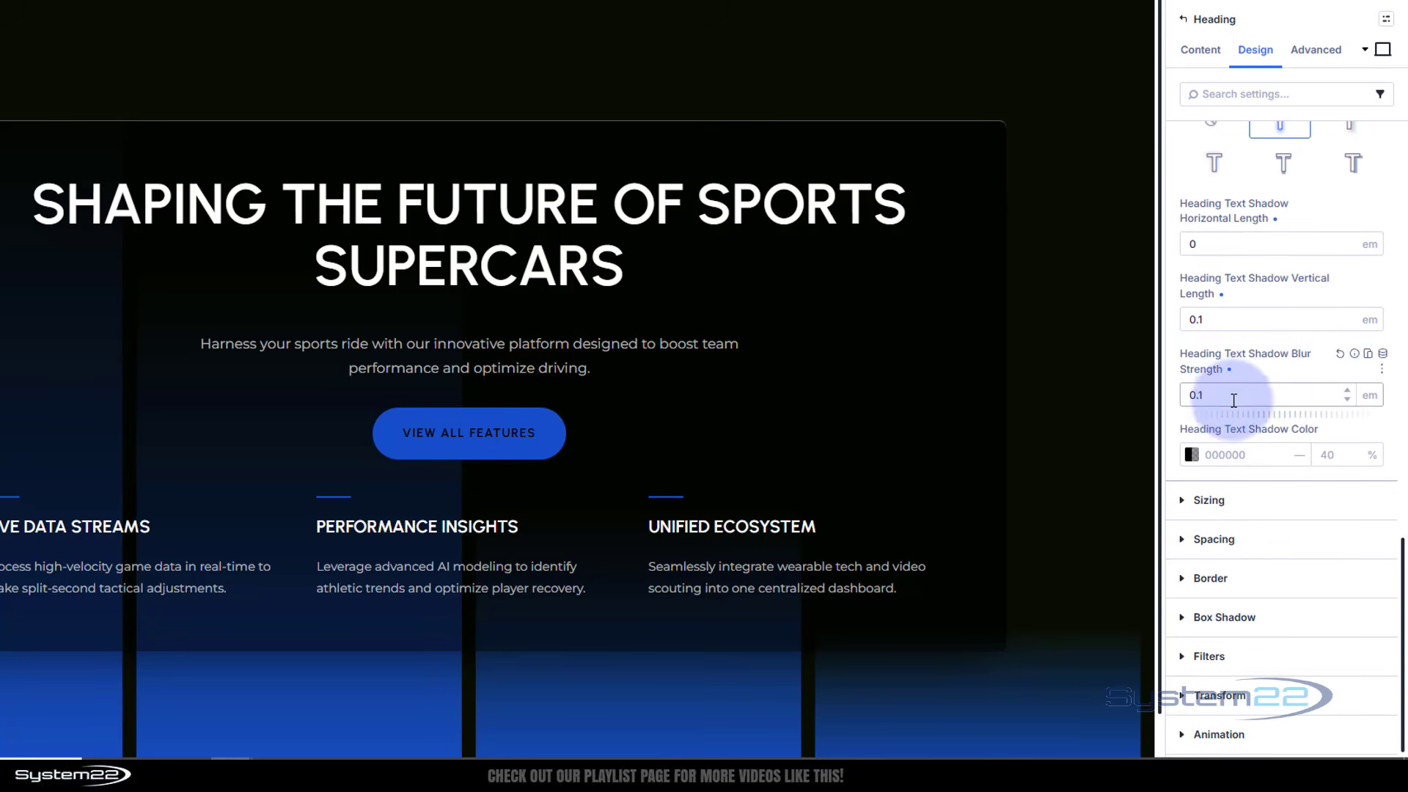
left_click(1191, 457)
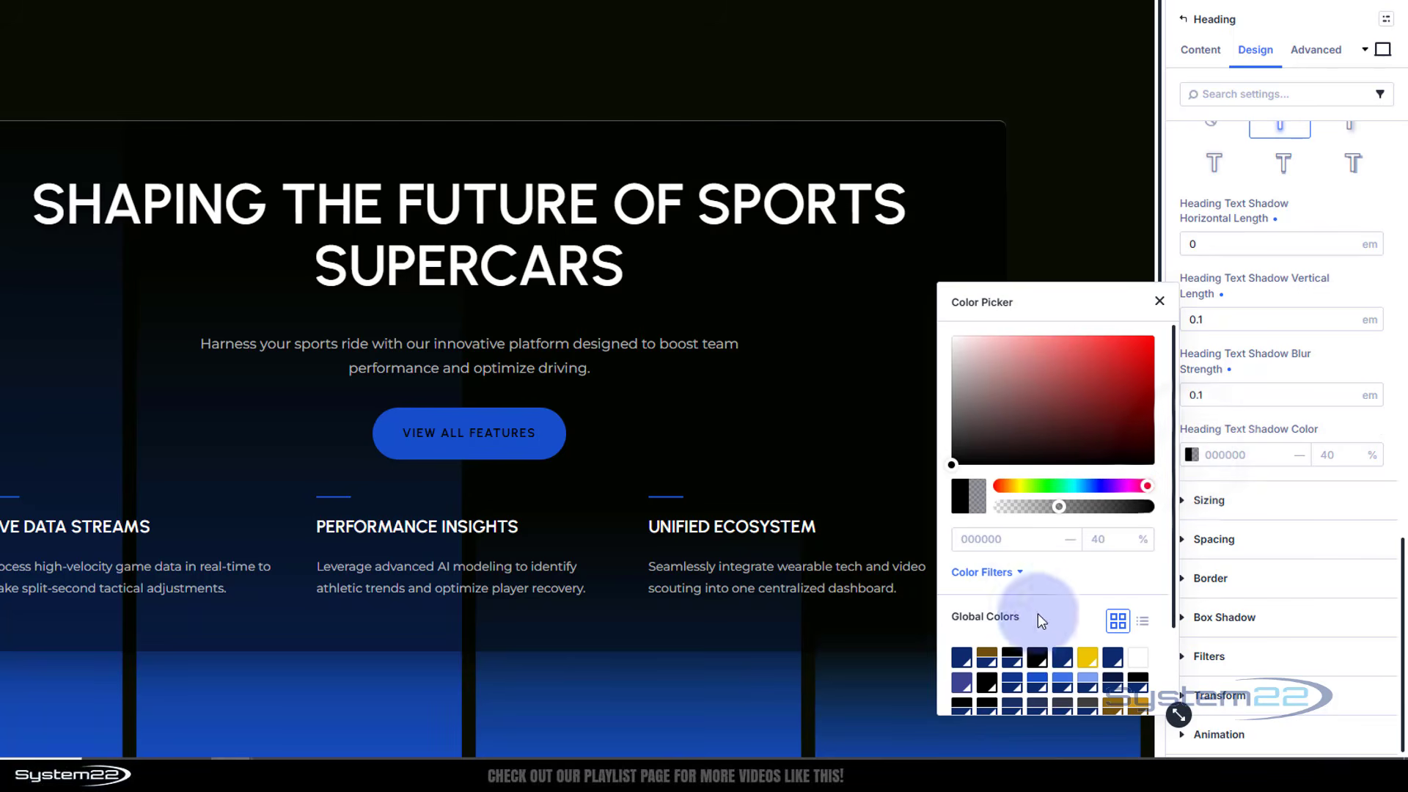
left_click(1037, 683)
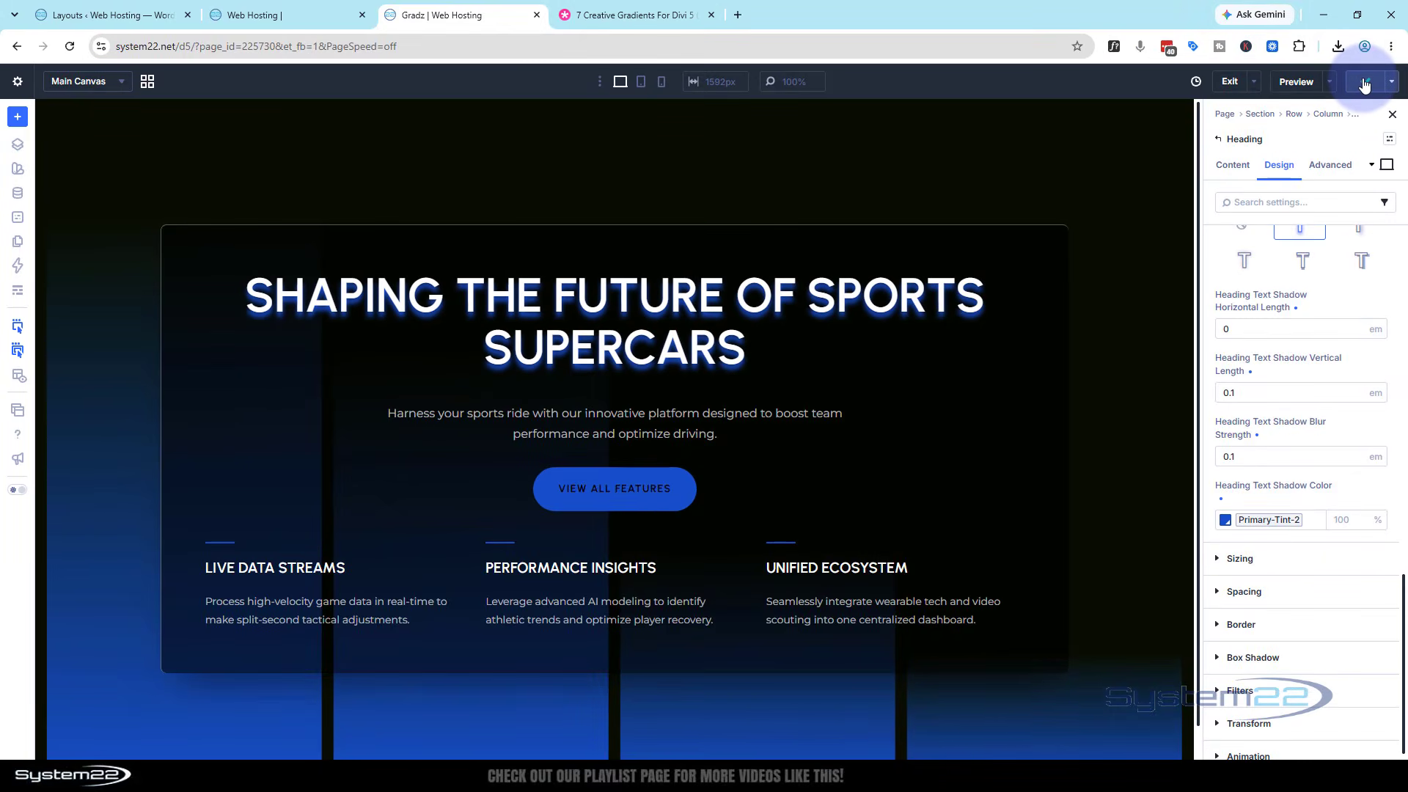
Preview the recolored hero section without the builder interface and return to editing.
left_click(1296, 83)
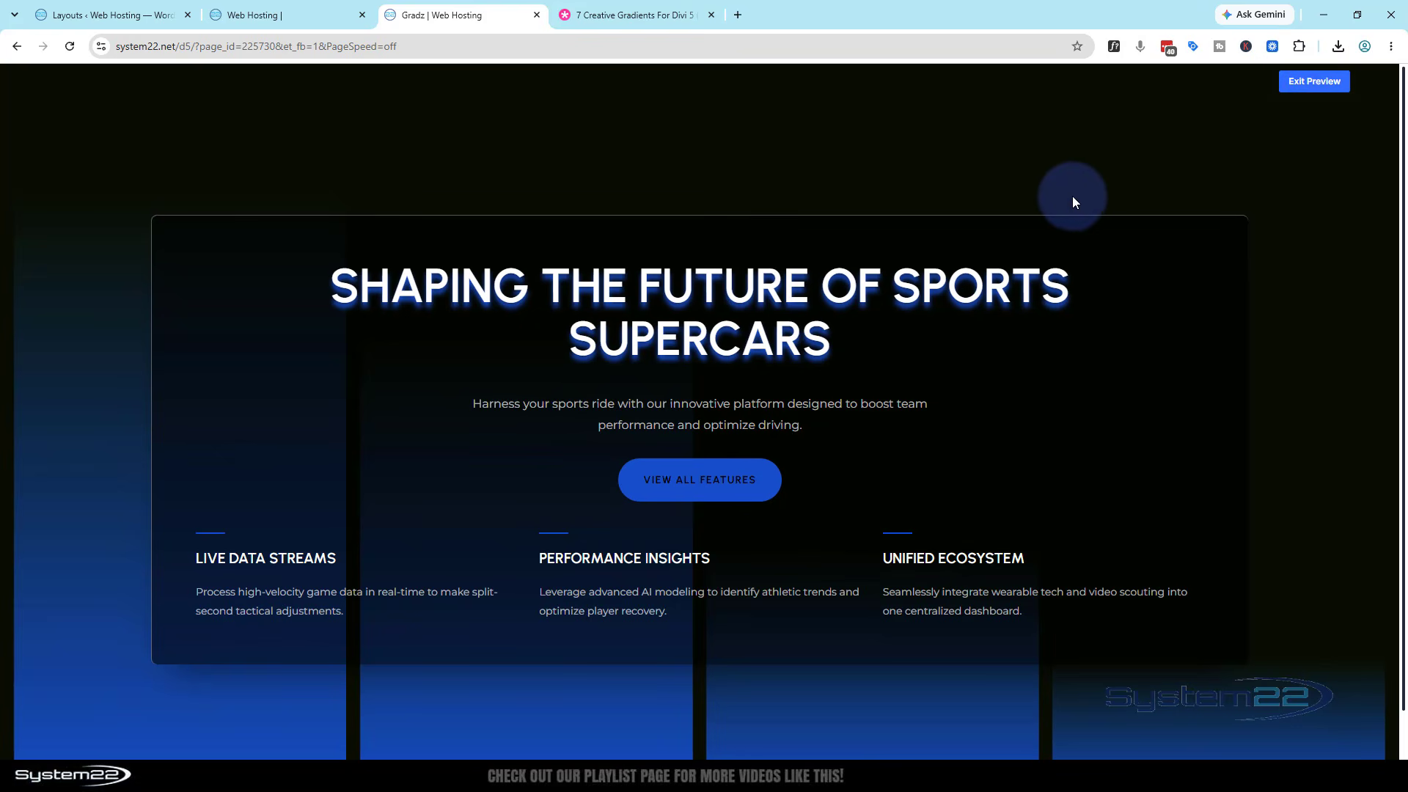
scroll(1072, 197, "down", 1)
scroll(1072, 204, "up", 1)
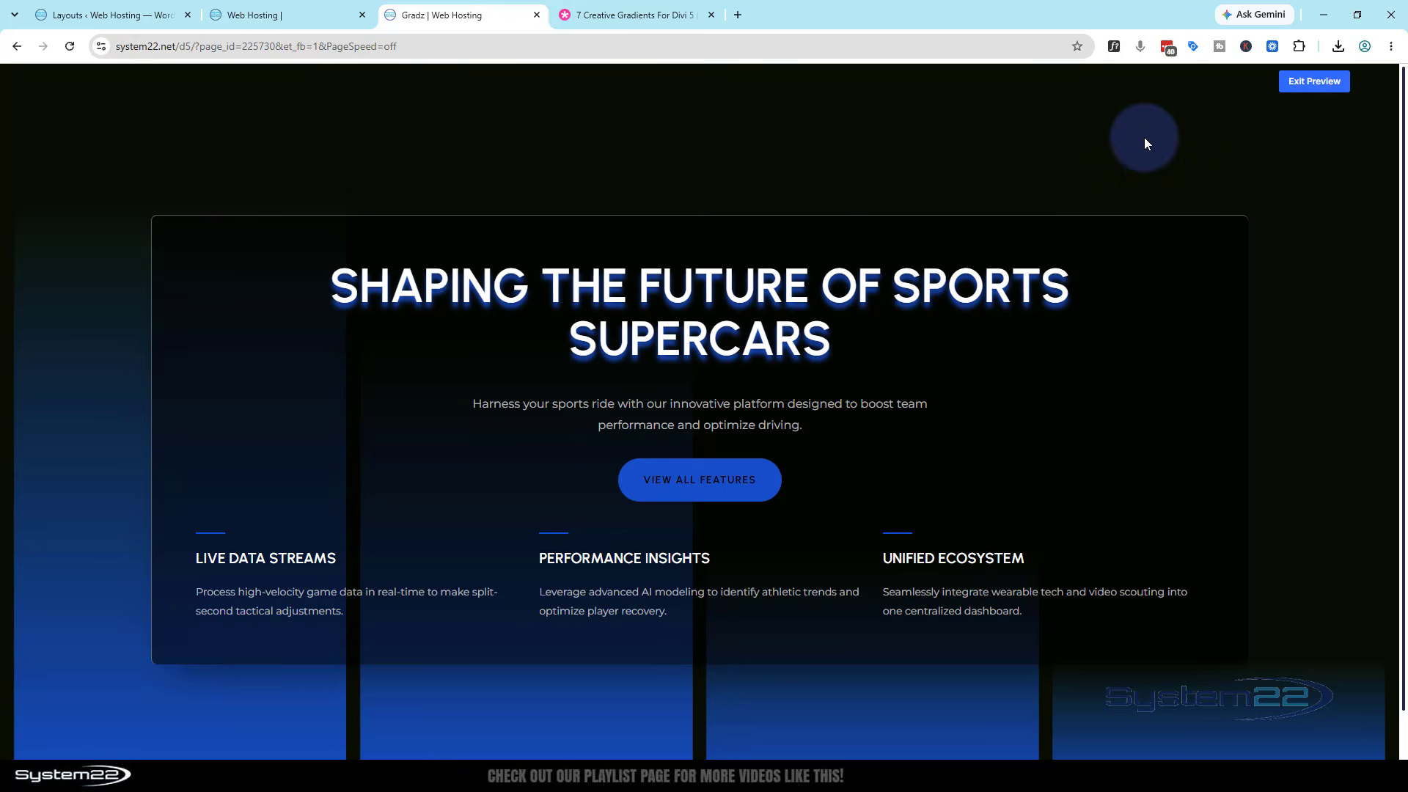
left_click(1299, 82)
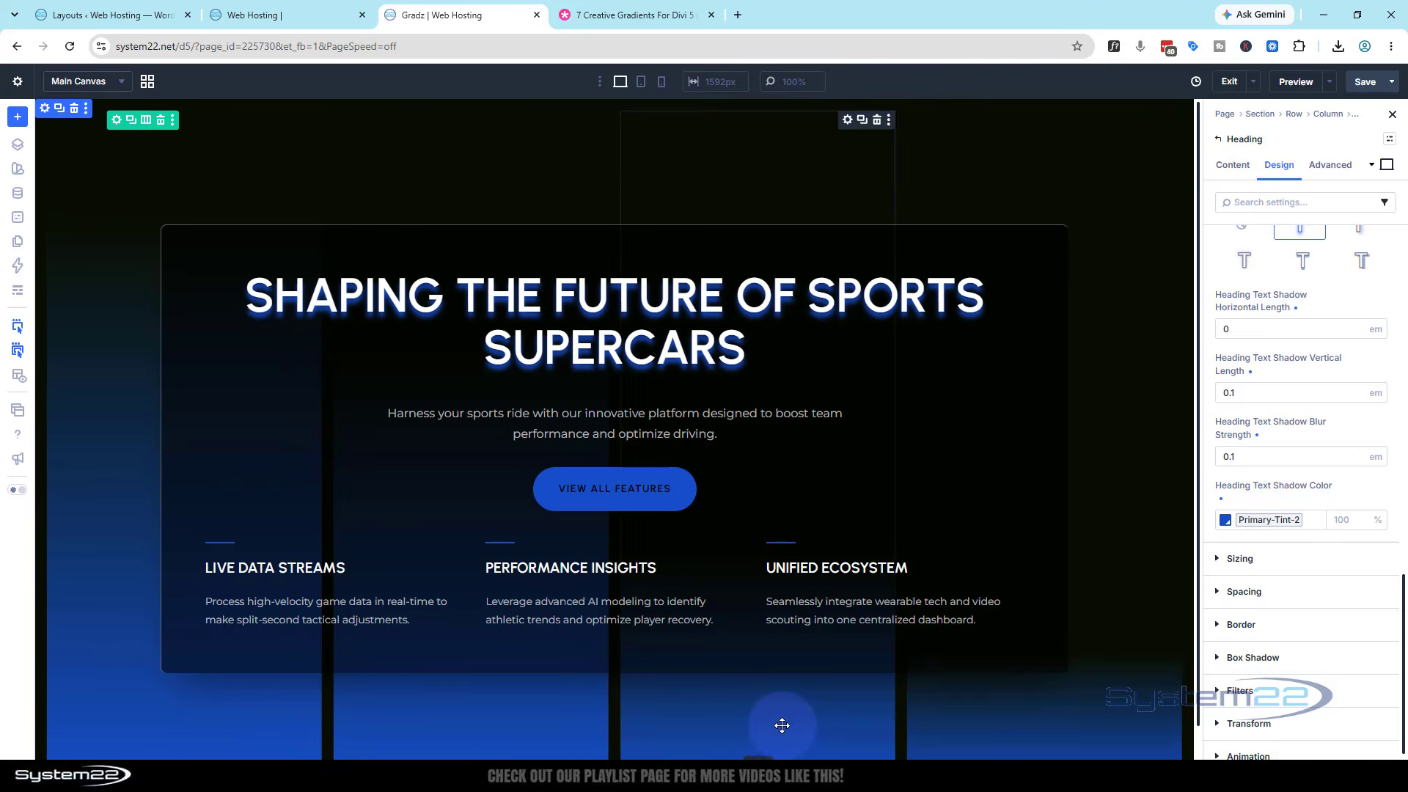
Set the dark stop of the first divider strip's background gradient to color 000000 at 75% opacity.
left_click(78, 635)
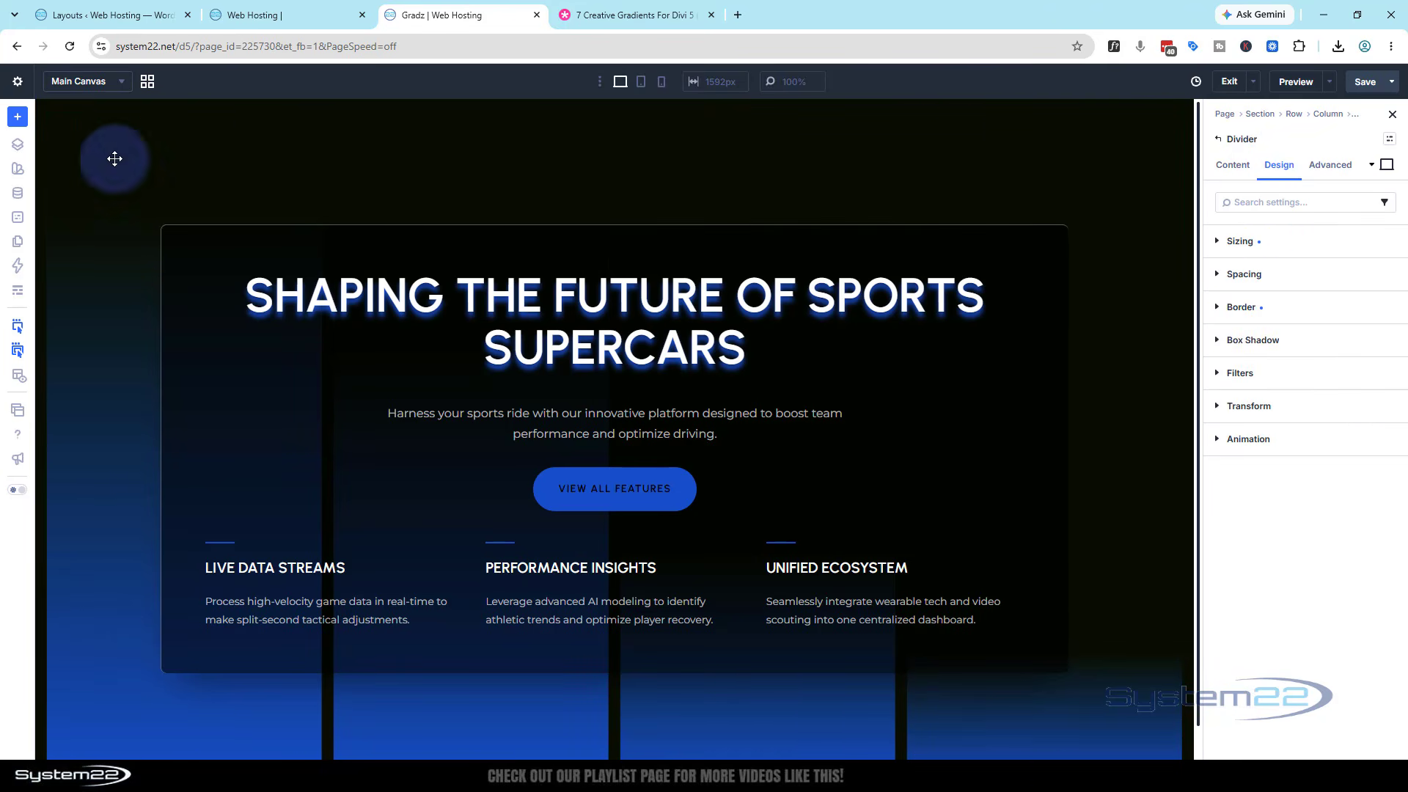
left_click(115, 122)
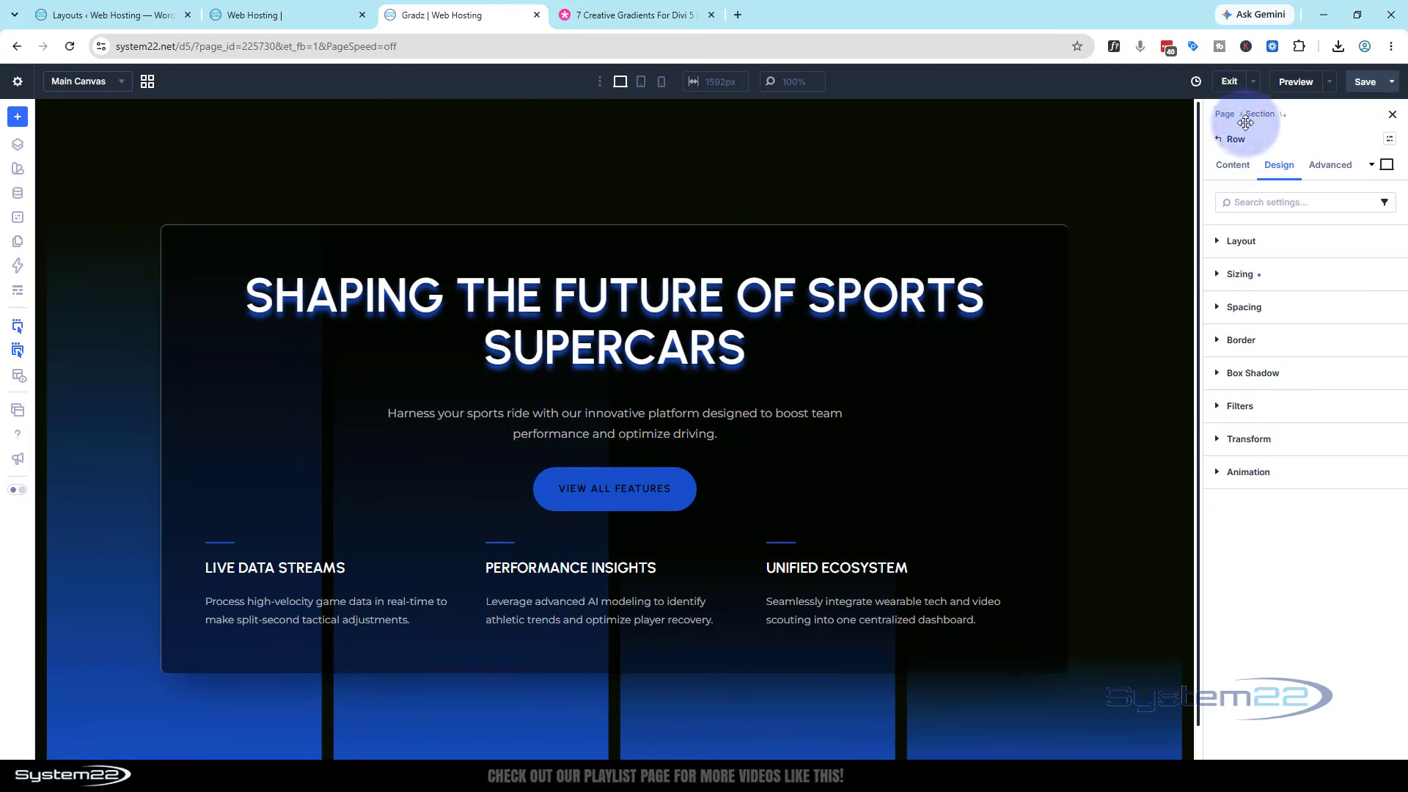
left_click(110, 230)
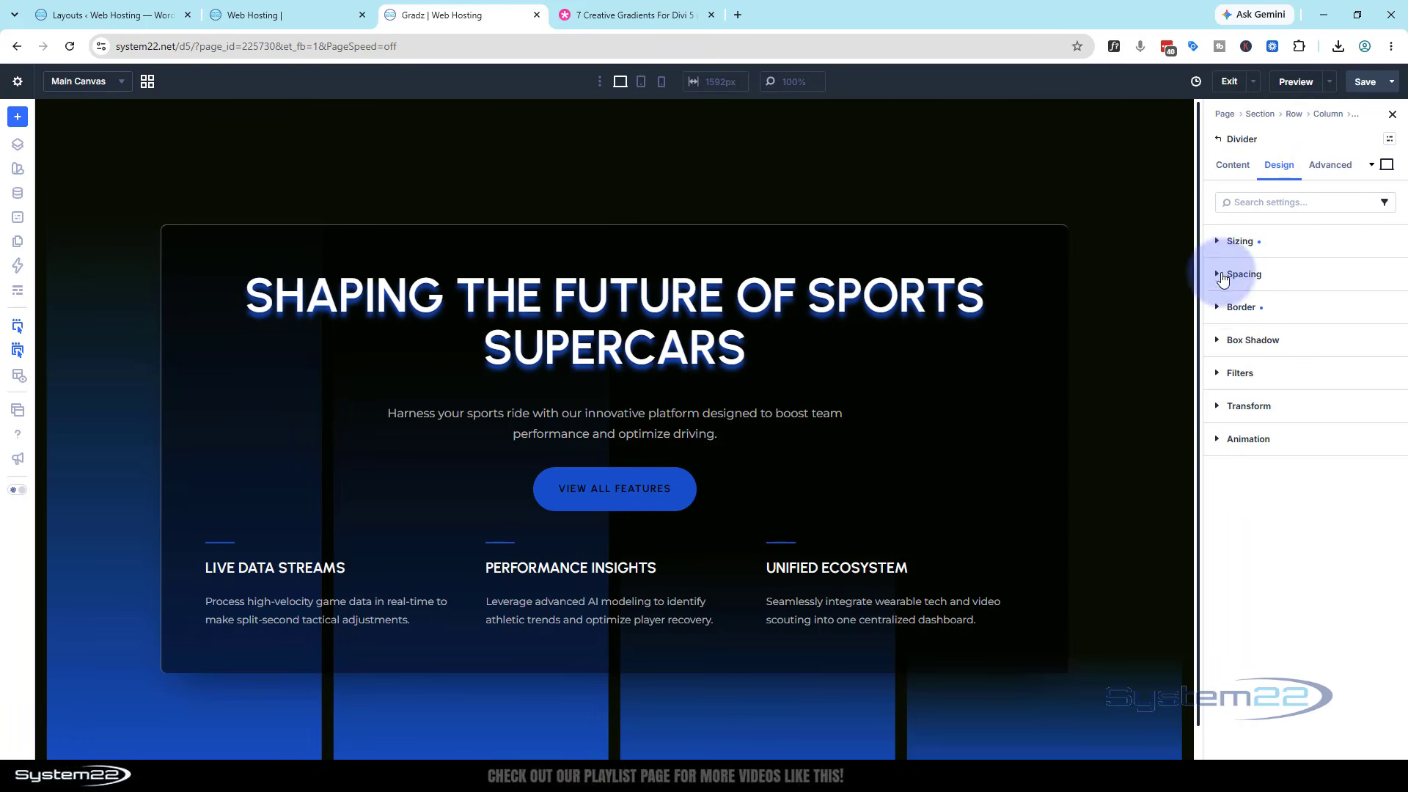
left_click(1230, 175)
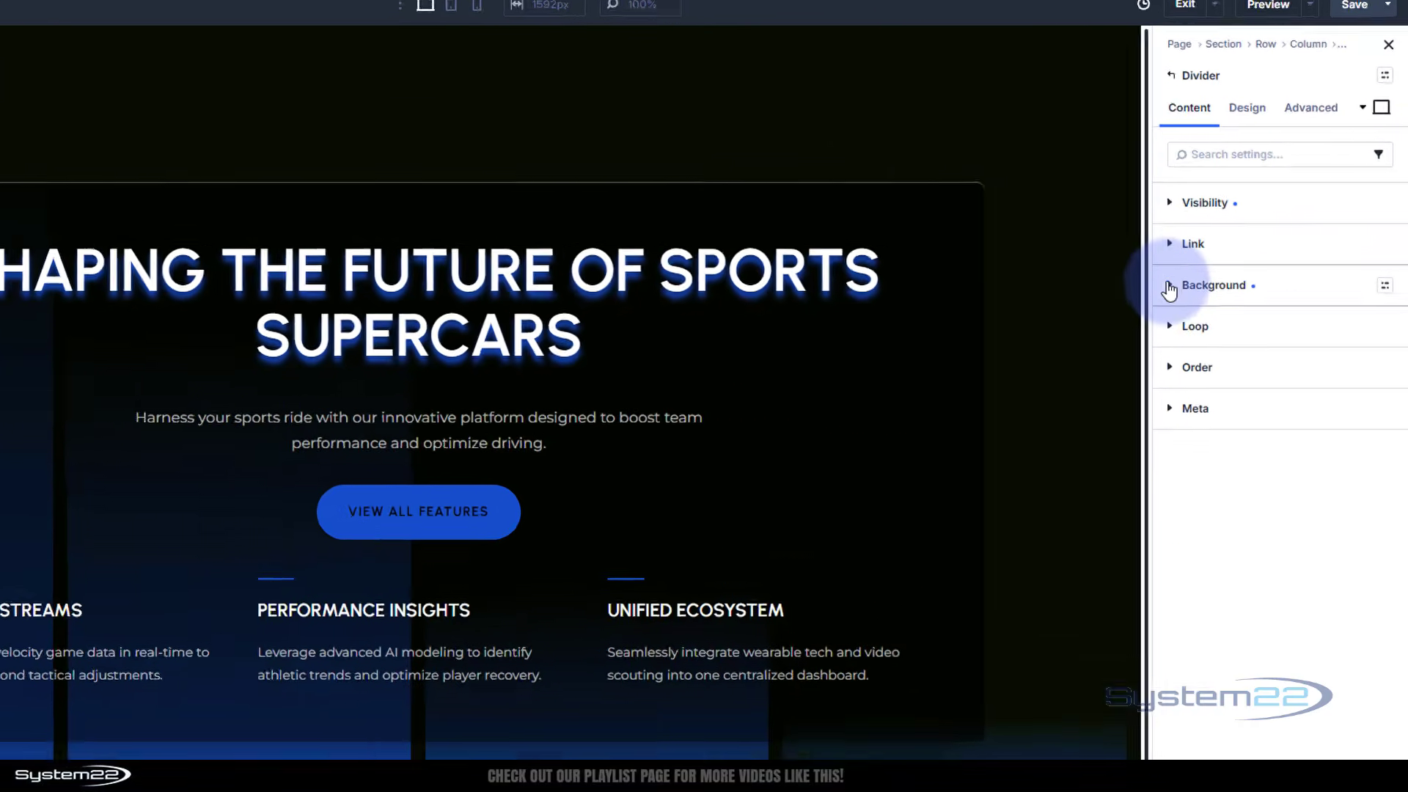
left_click(1219, 307)
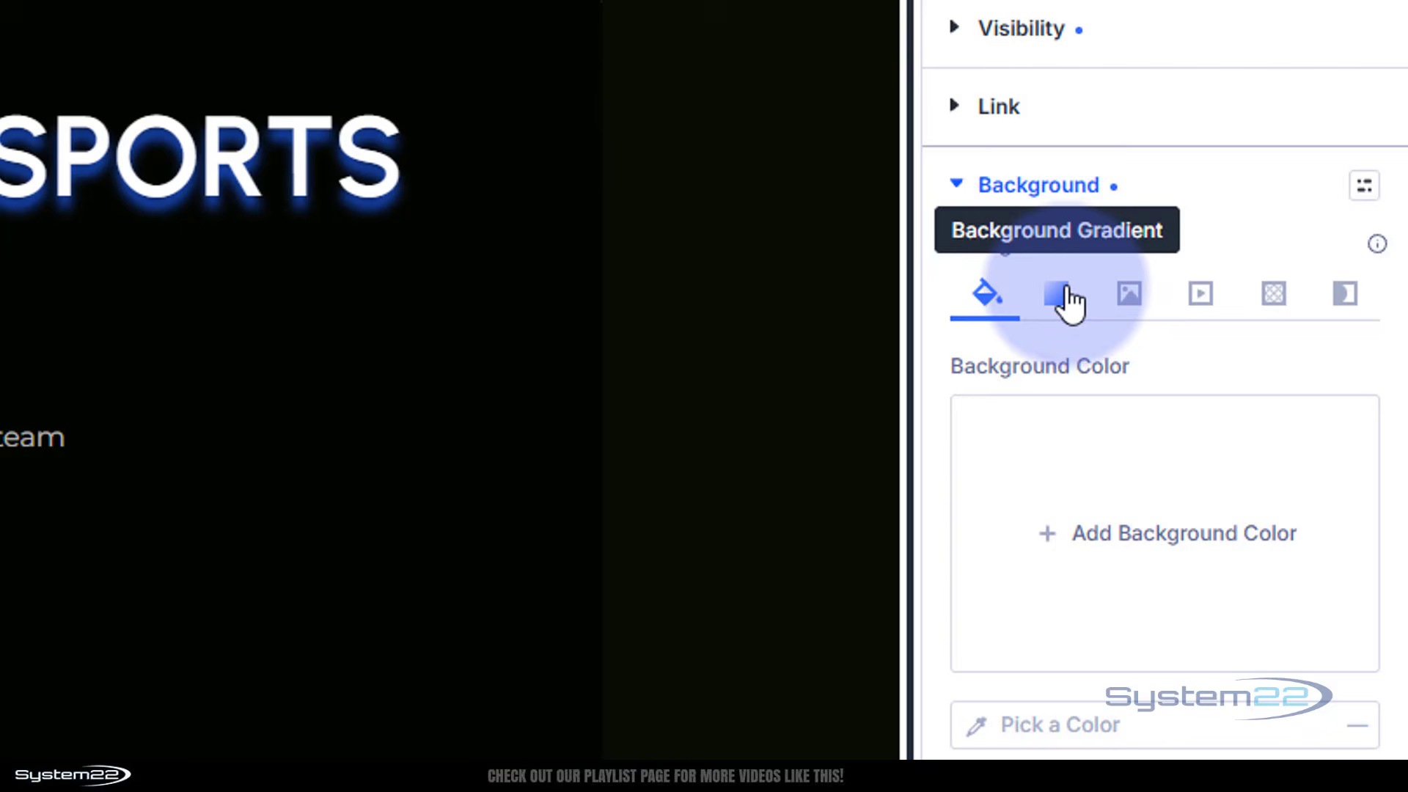
left_click(1056, 297)
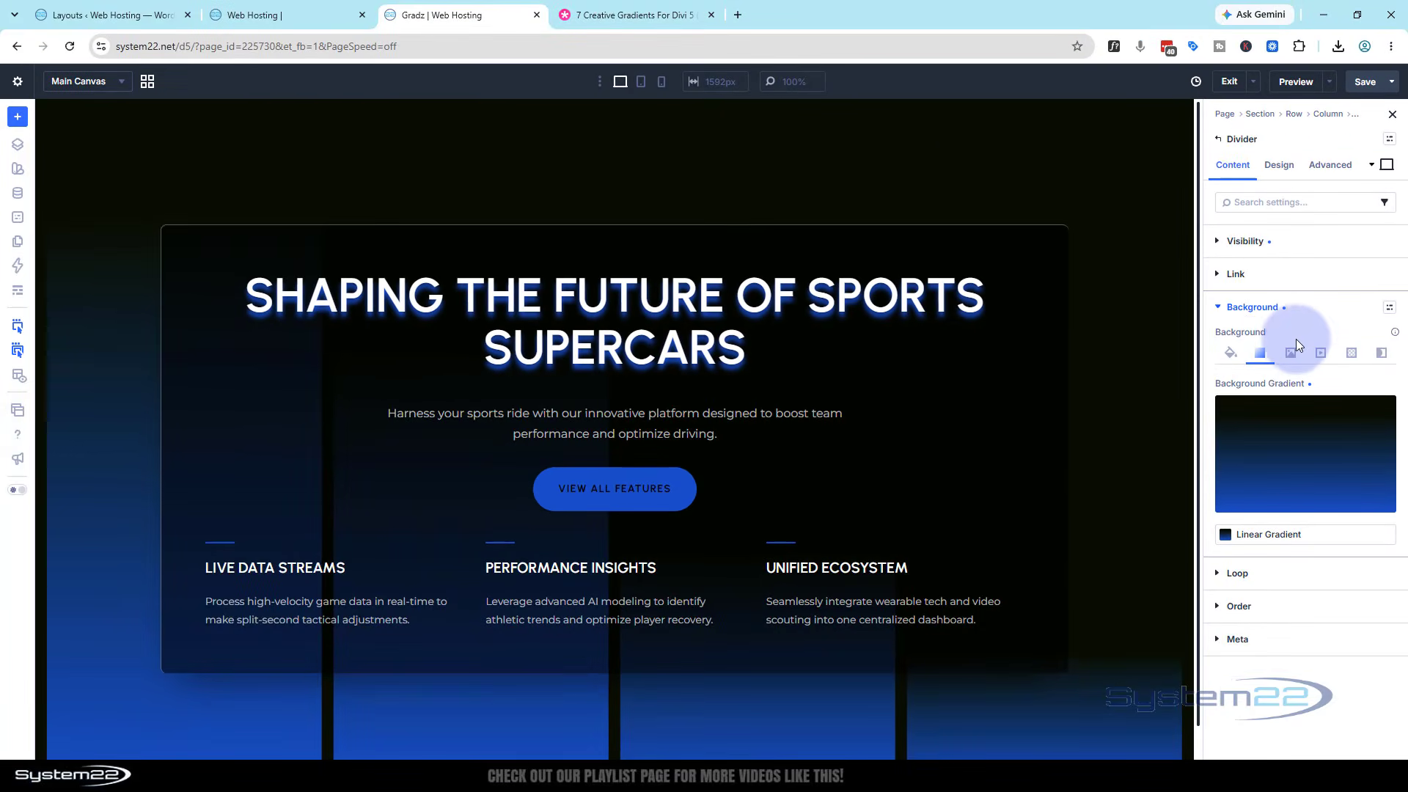
mouse_move(1345, 431)
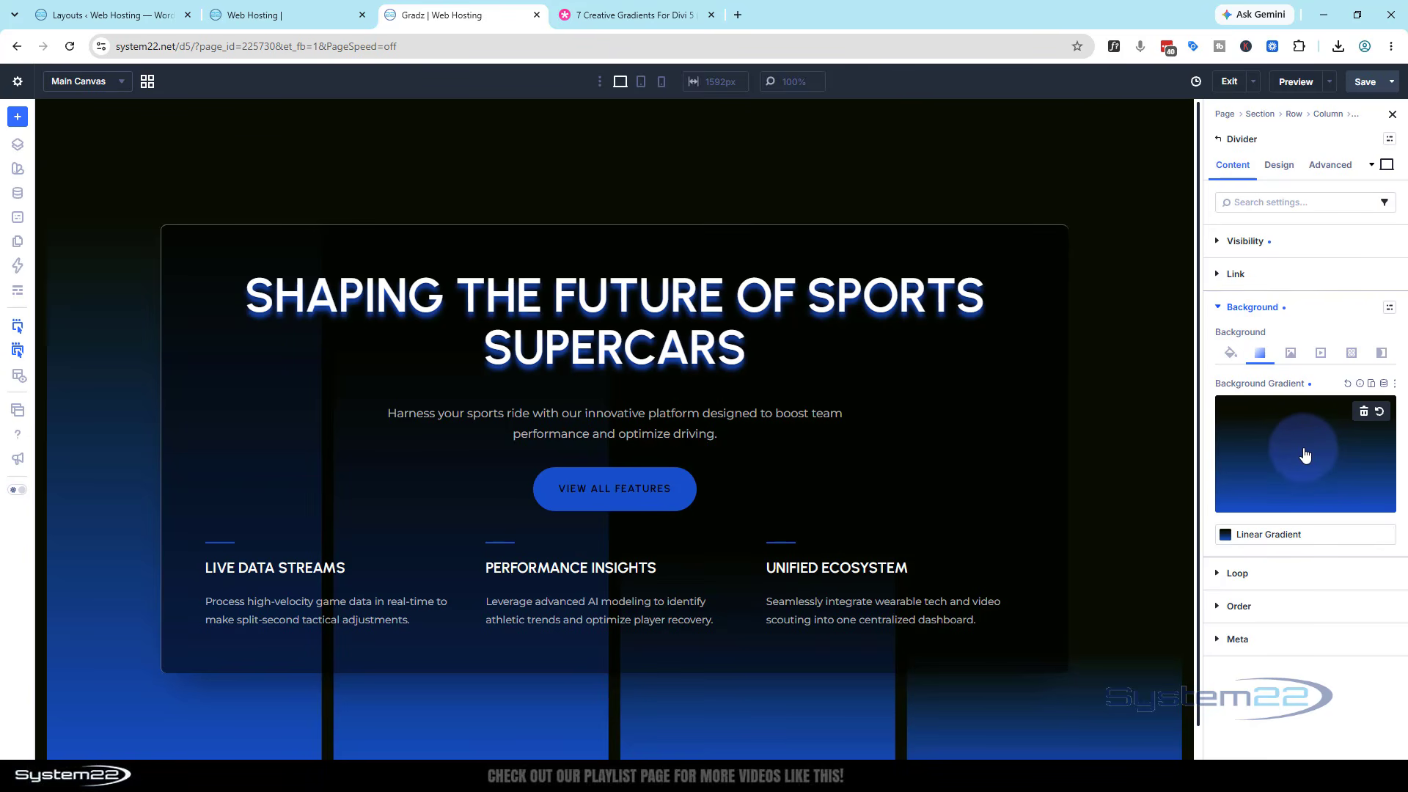
left_click(1246, 537)
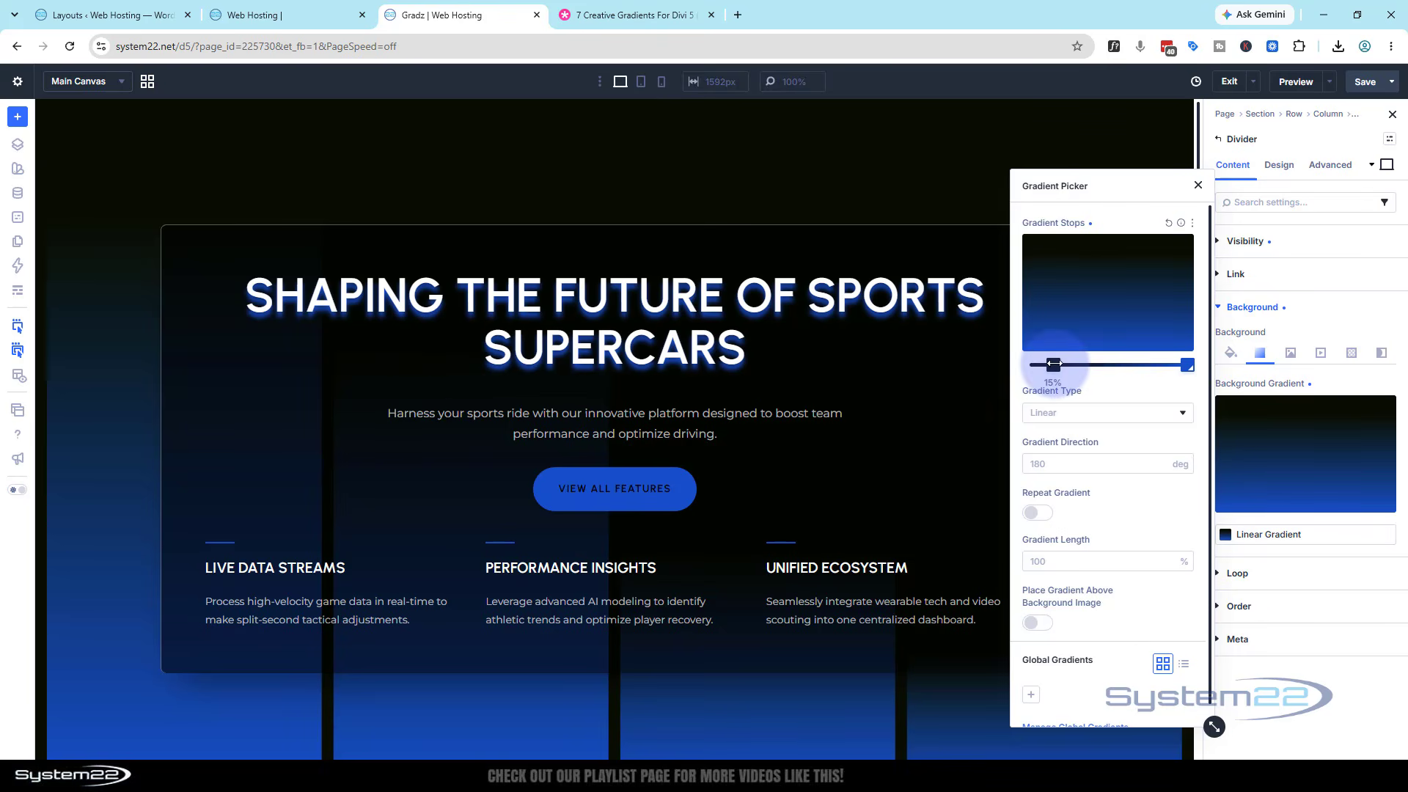
left_click(1053, 364)
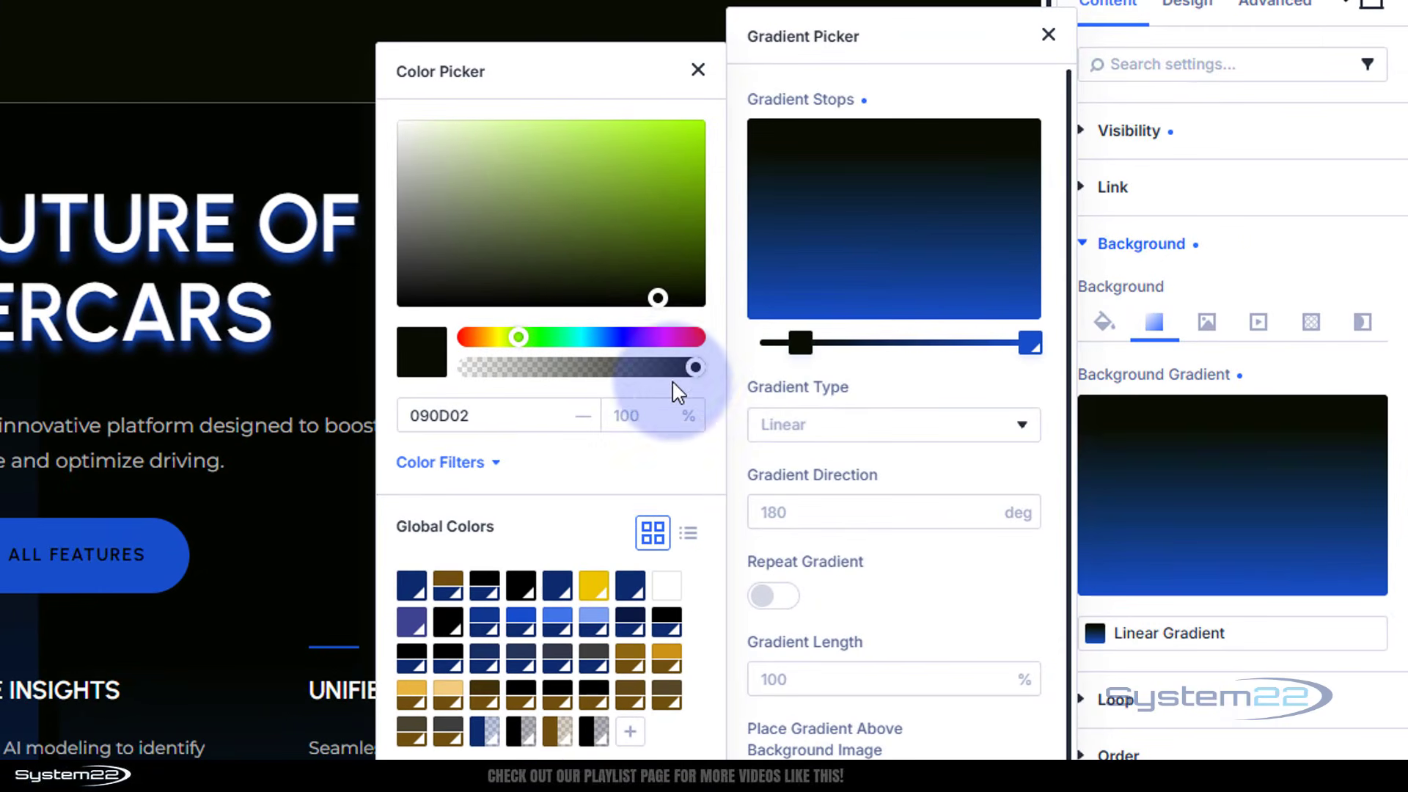
left_click_drag(692, 364, 638, 365)
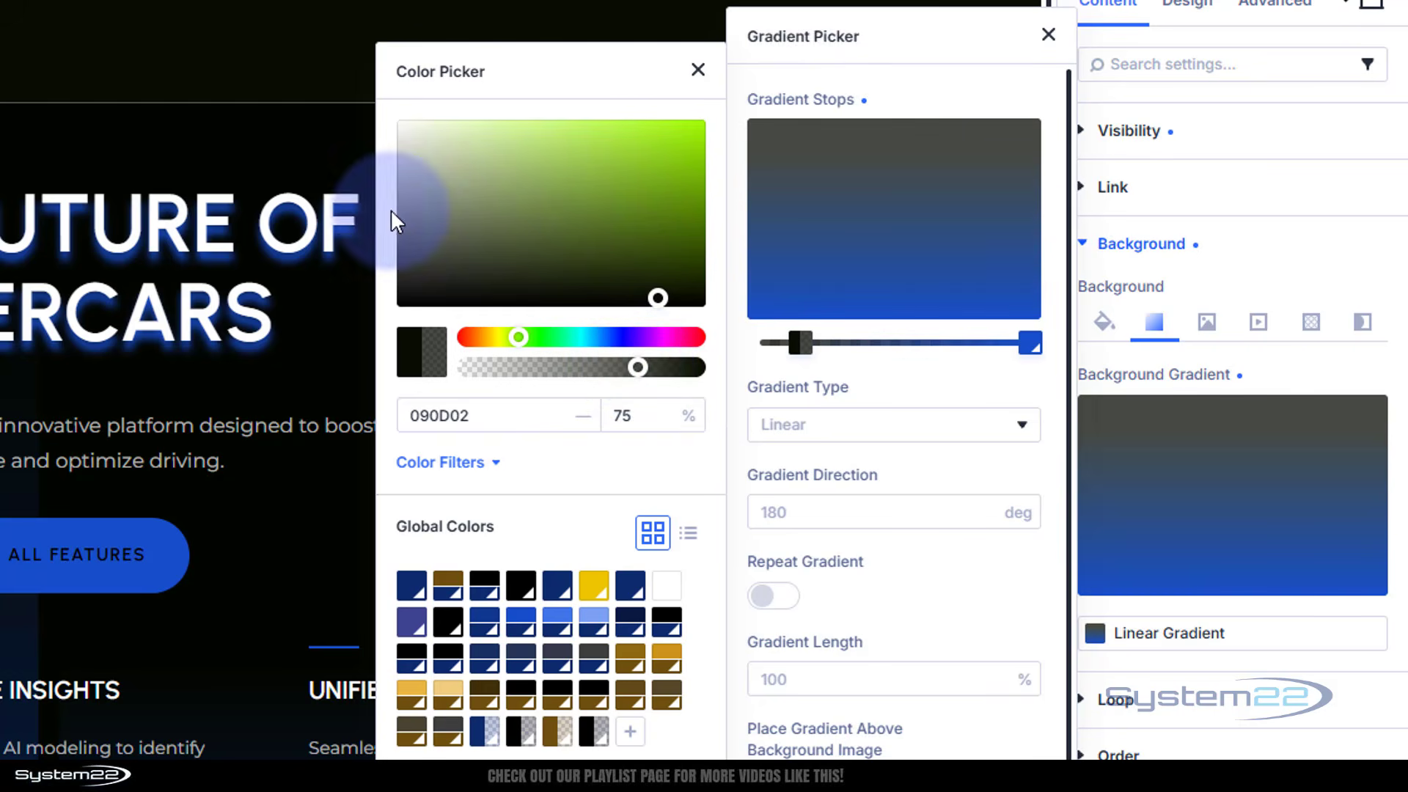
left_click_drag(440, 273, 362, 316)
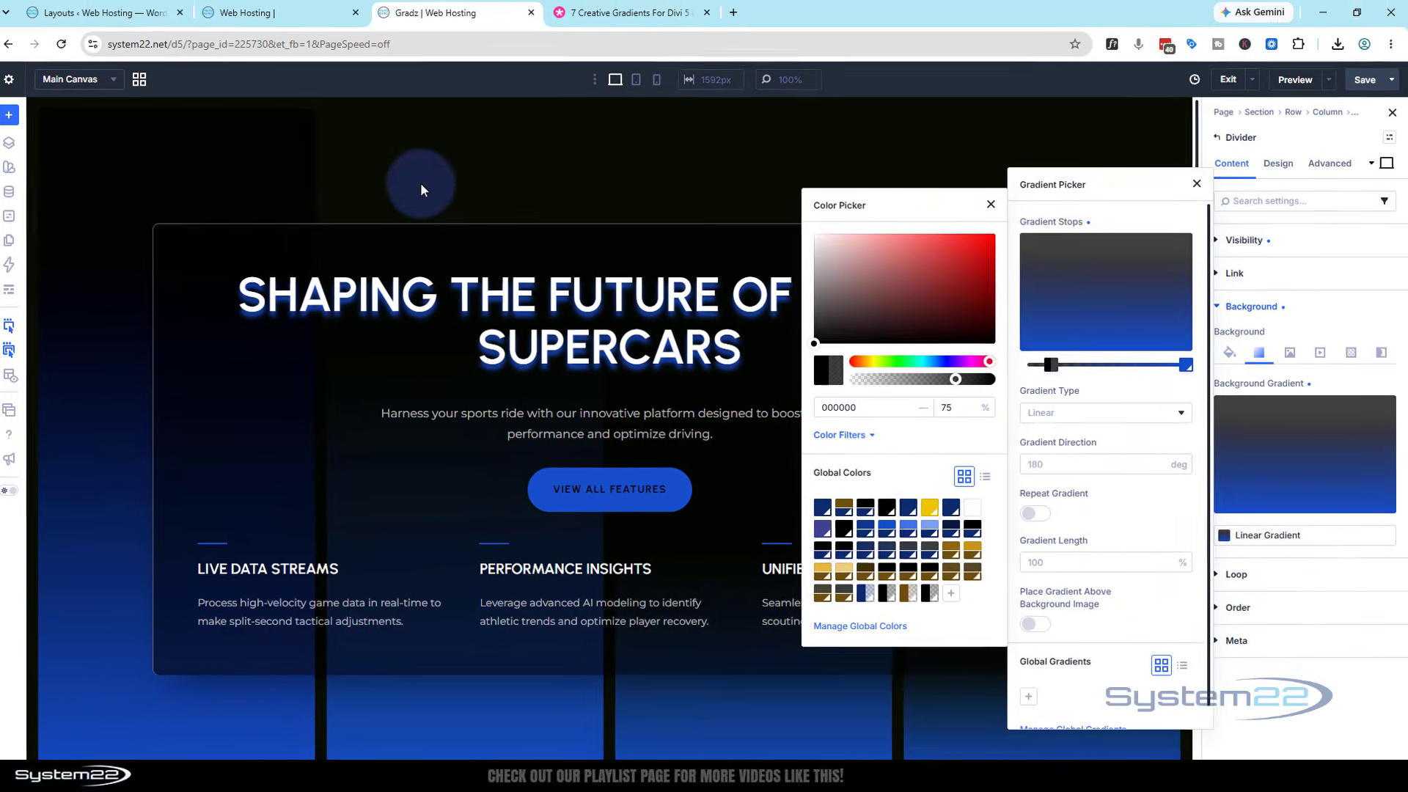
Set the dark stop of the second divider strip's background gradient to color 000000 at 75% opacity.
left_click(428, 184)
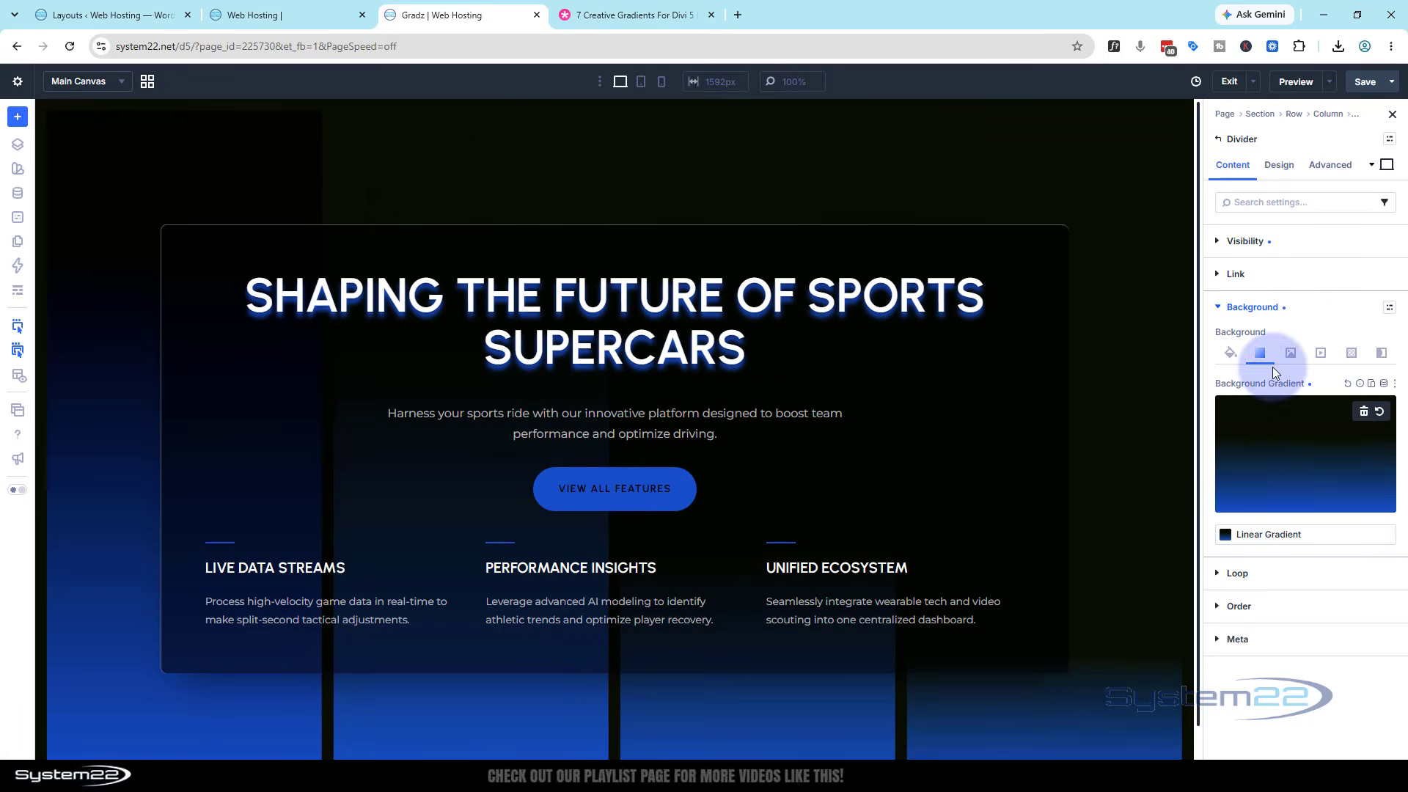
left_click(1242, 540)
left_click(1084, 365)
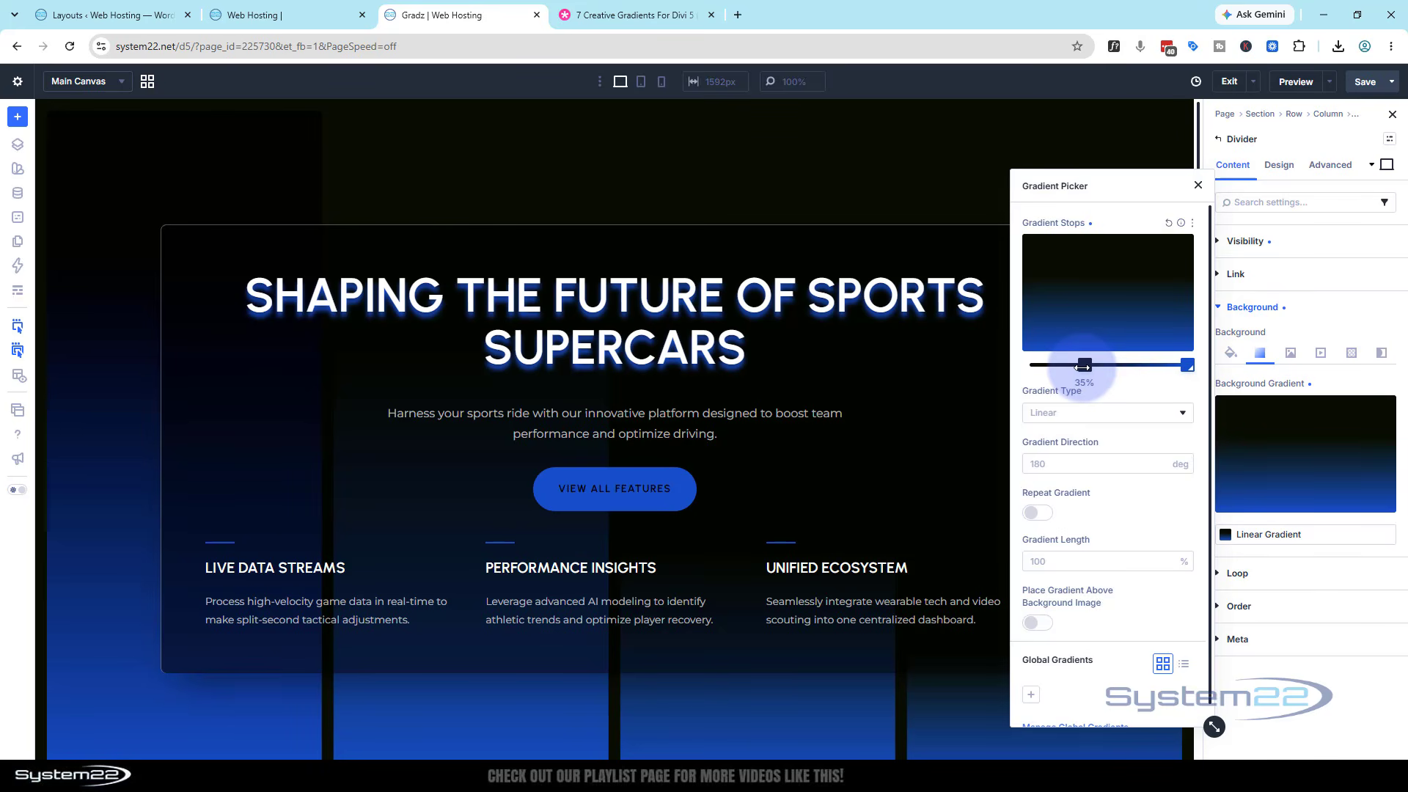
left_click(1084, 365)
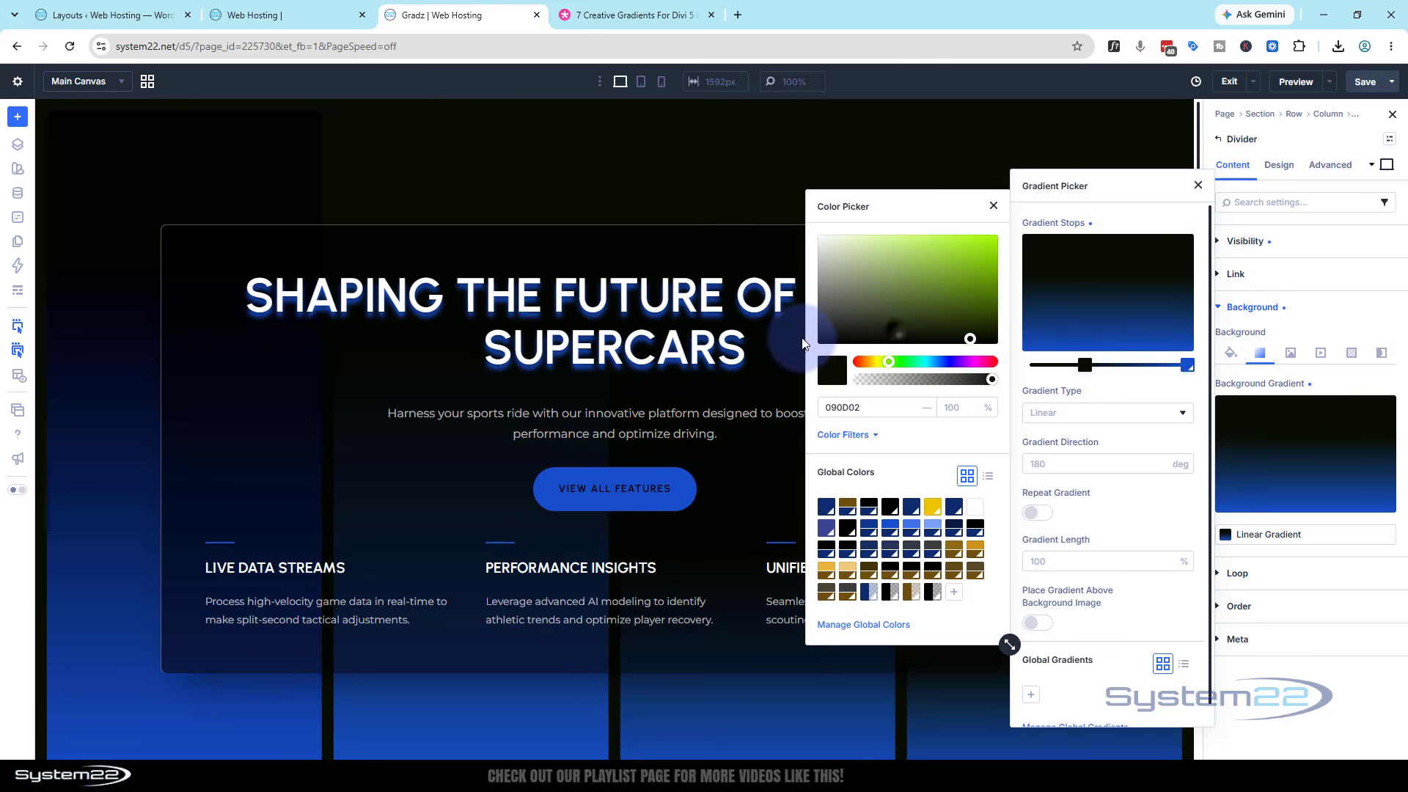
left_click(805, 343)
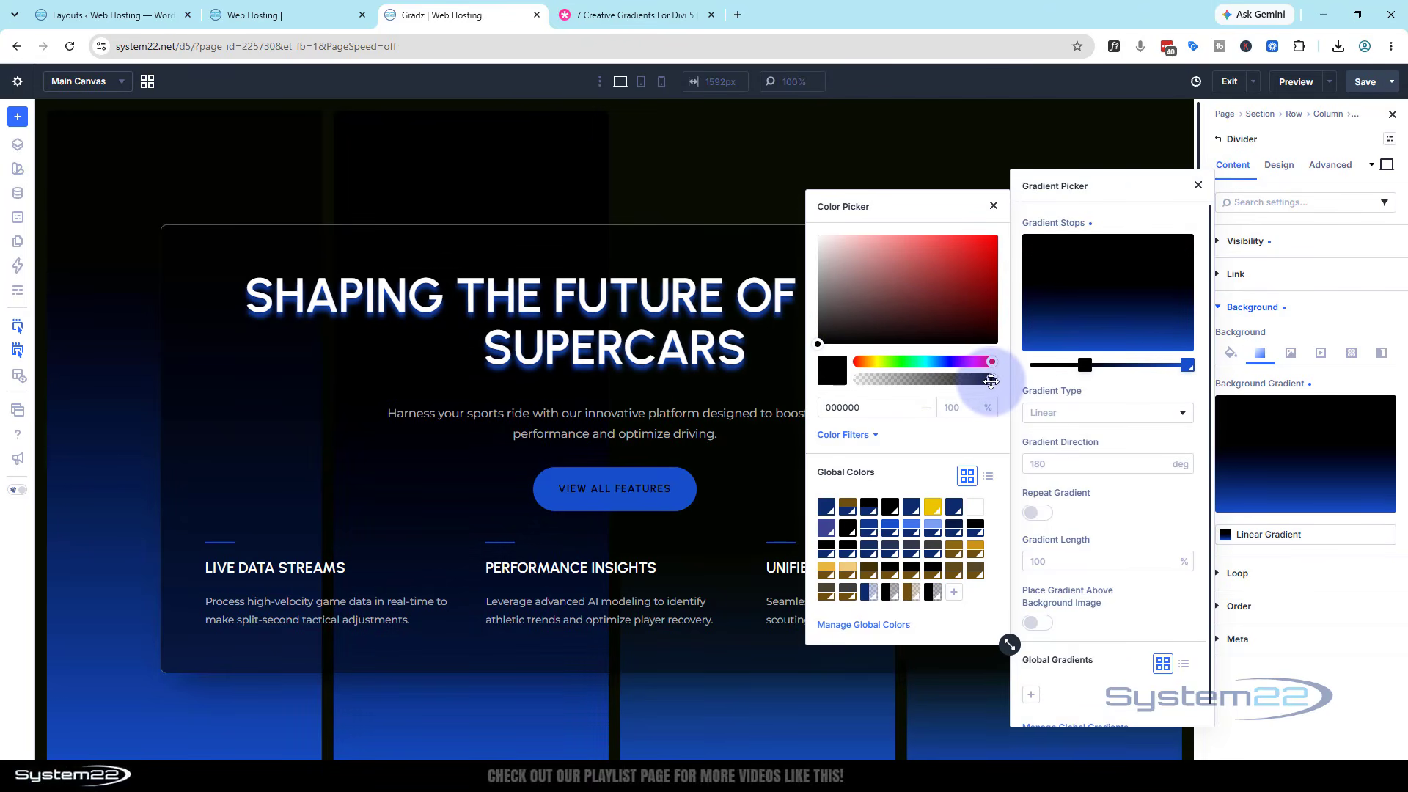
left_click_drag(991, 380, 958, 380)
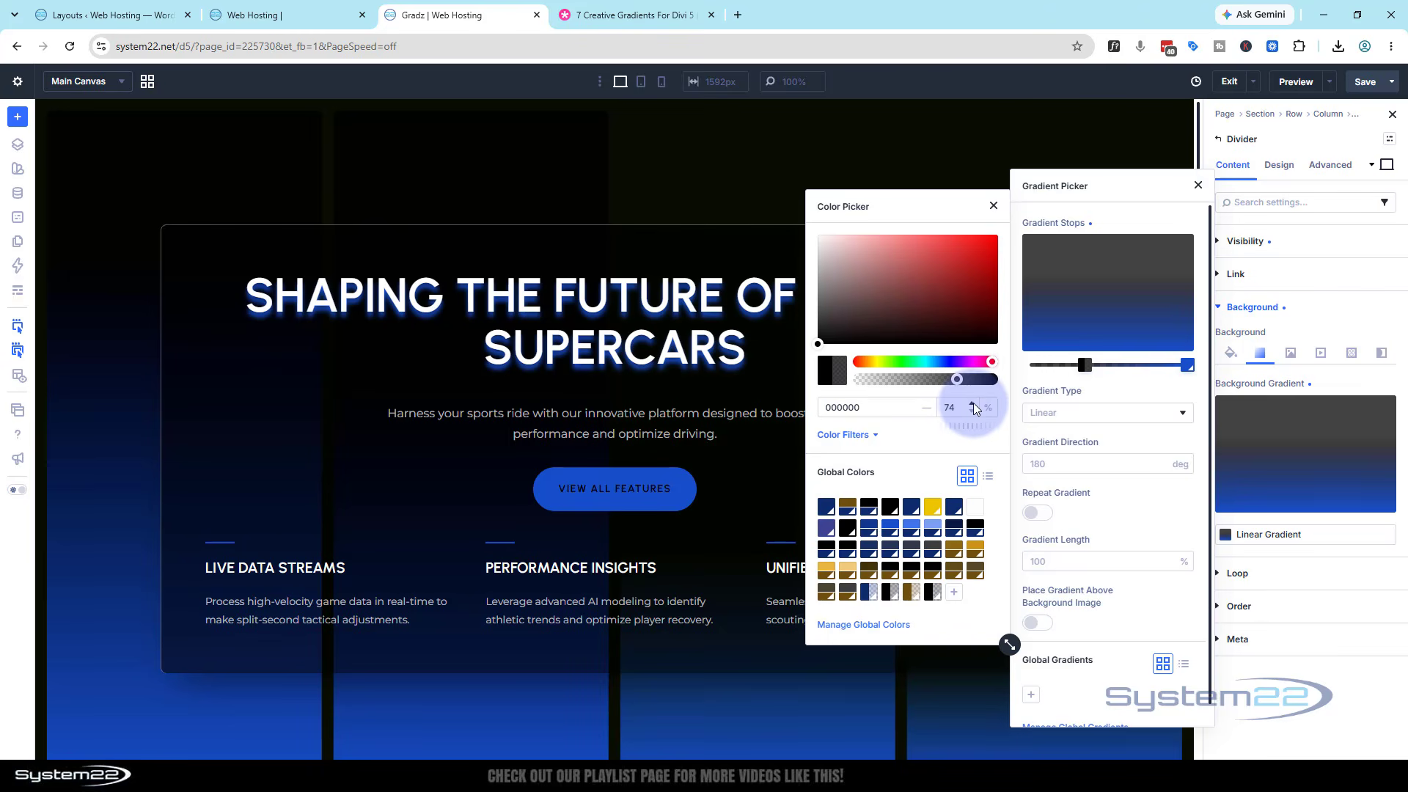
left_click(972, 404)
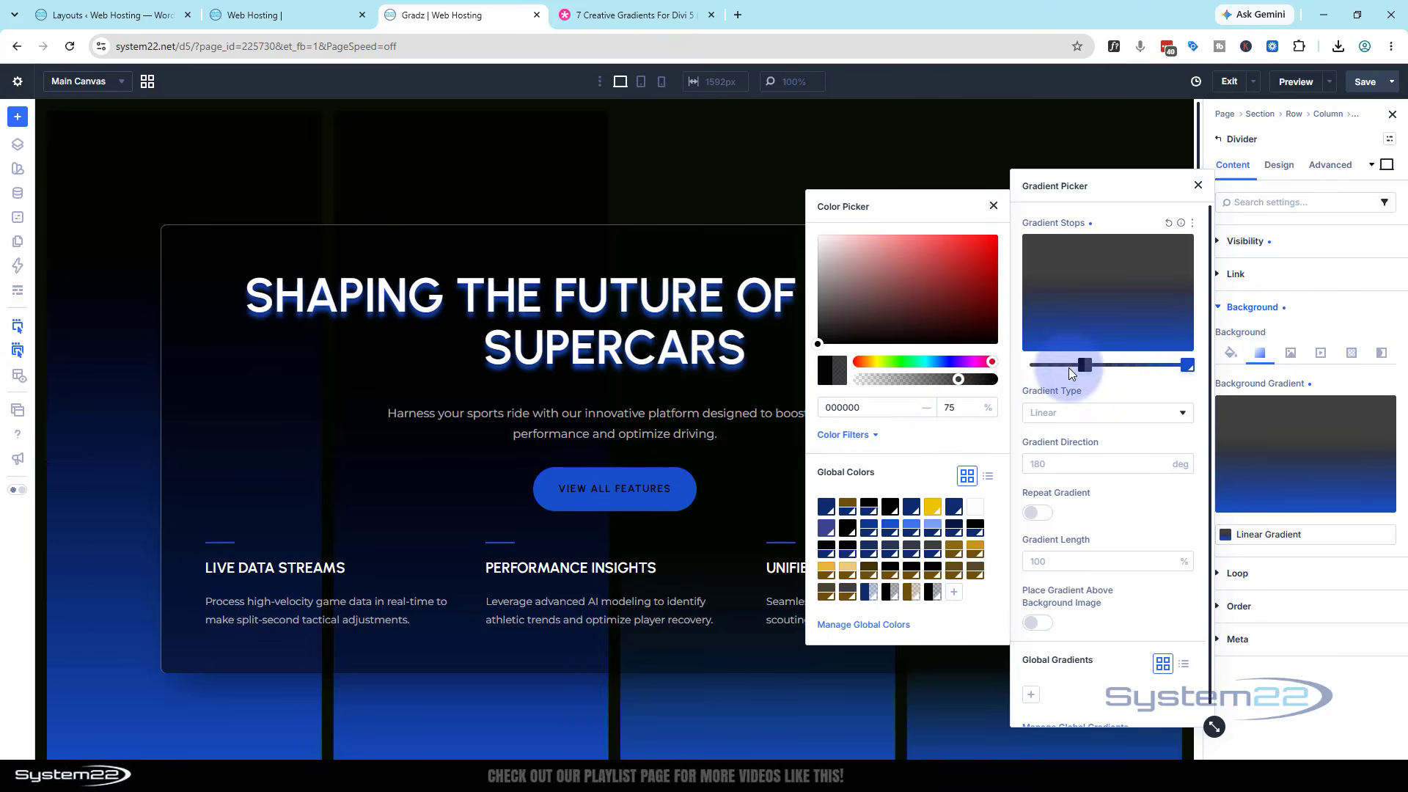
Change the dark stop of the third divider strip's background gradient to black at 75% opacity.
left_click(655, 182)
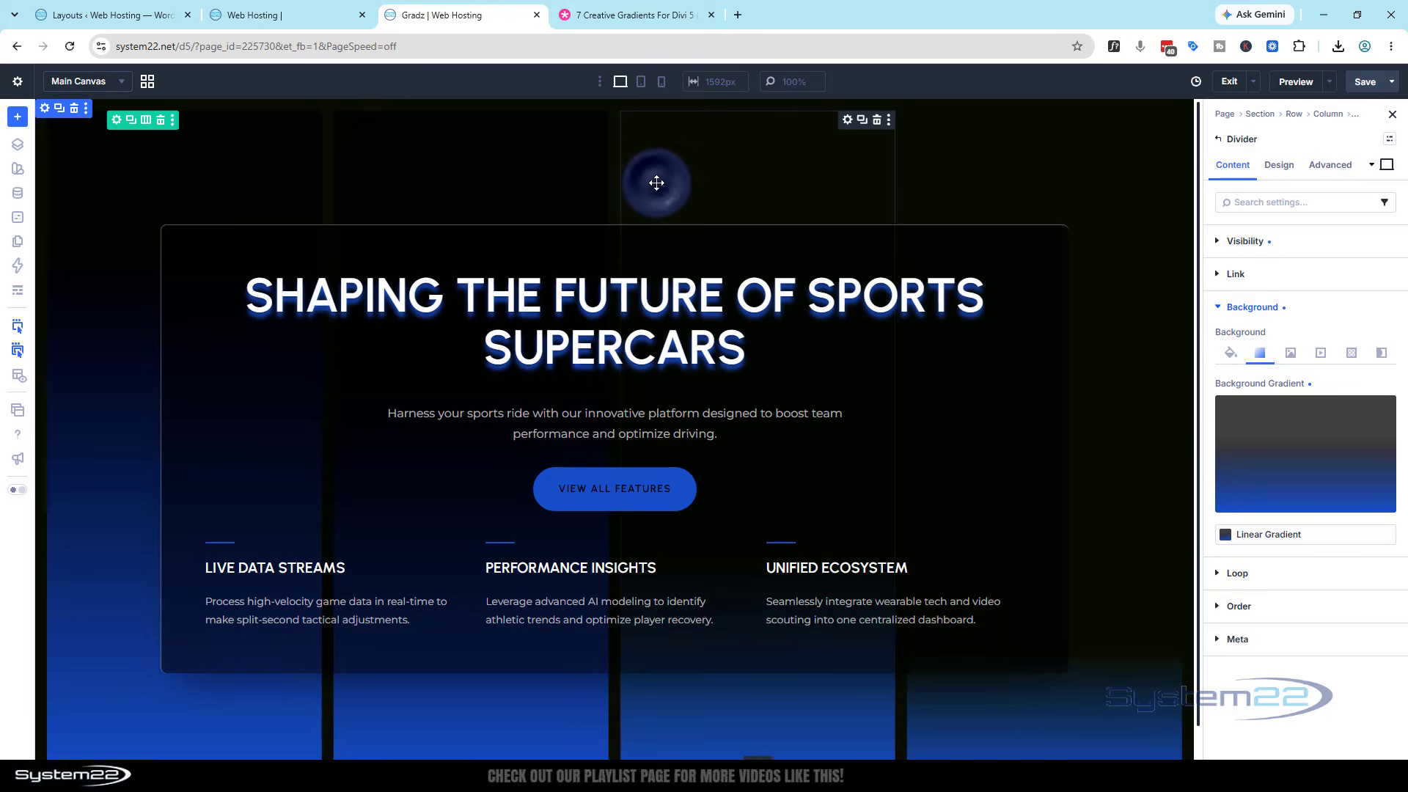
left_click(1299, 460)
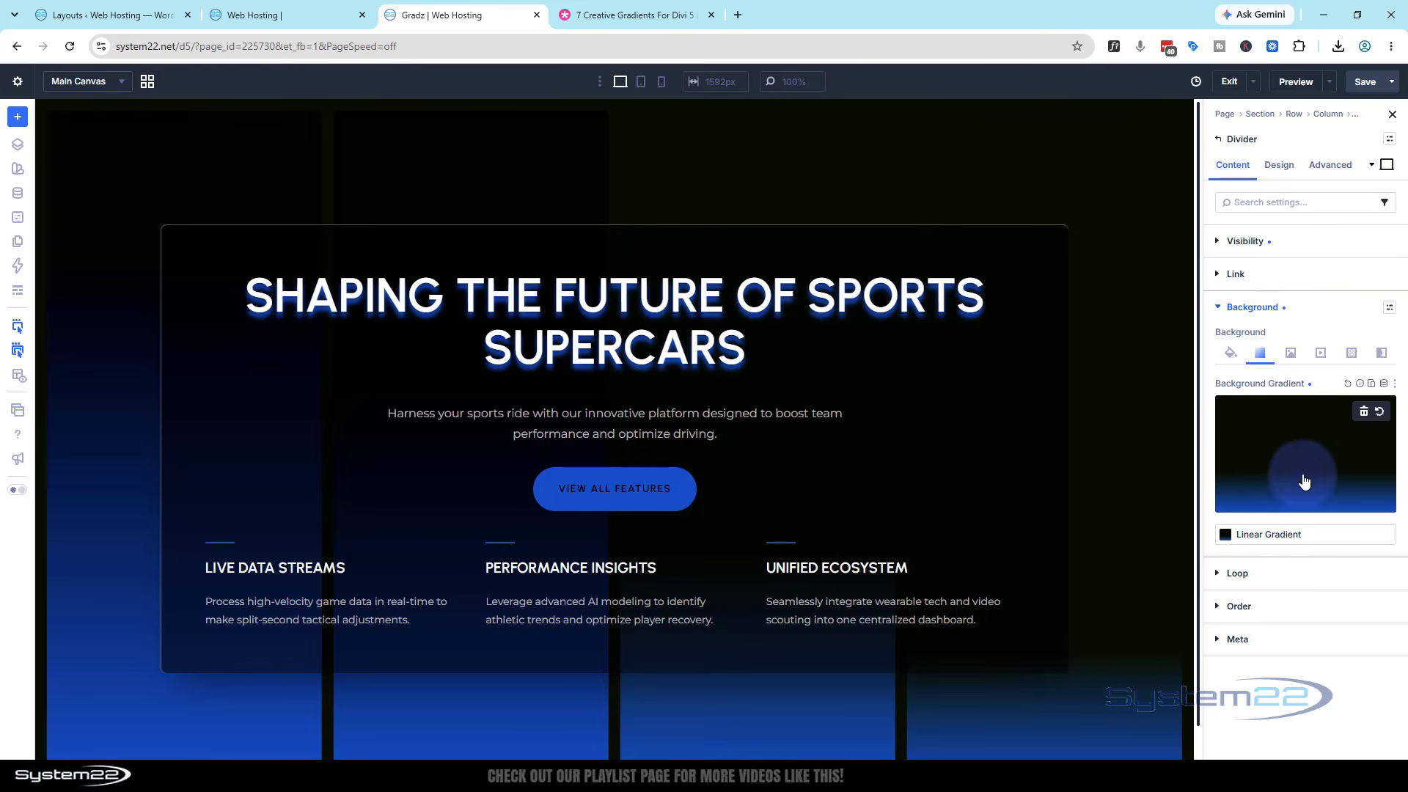
left_click(1225, 534)
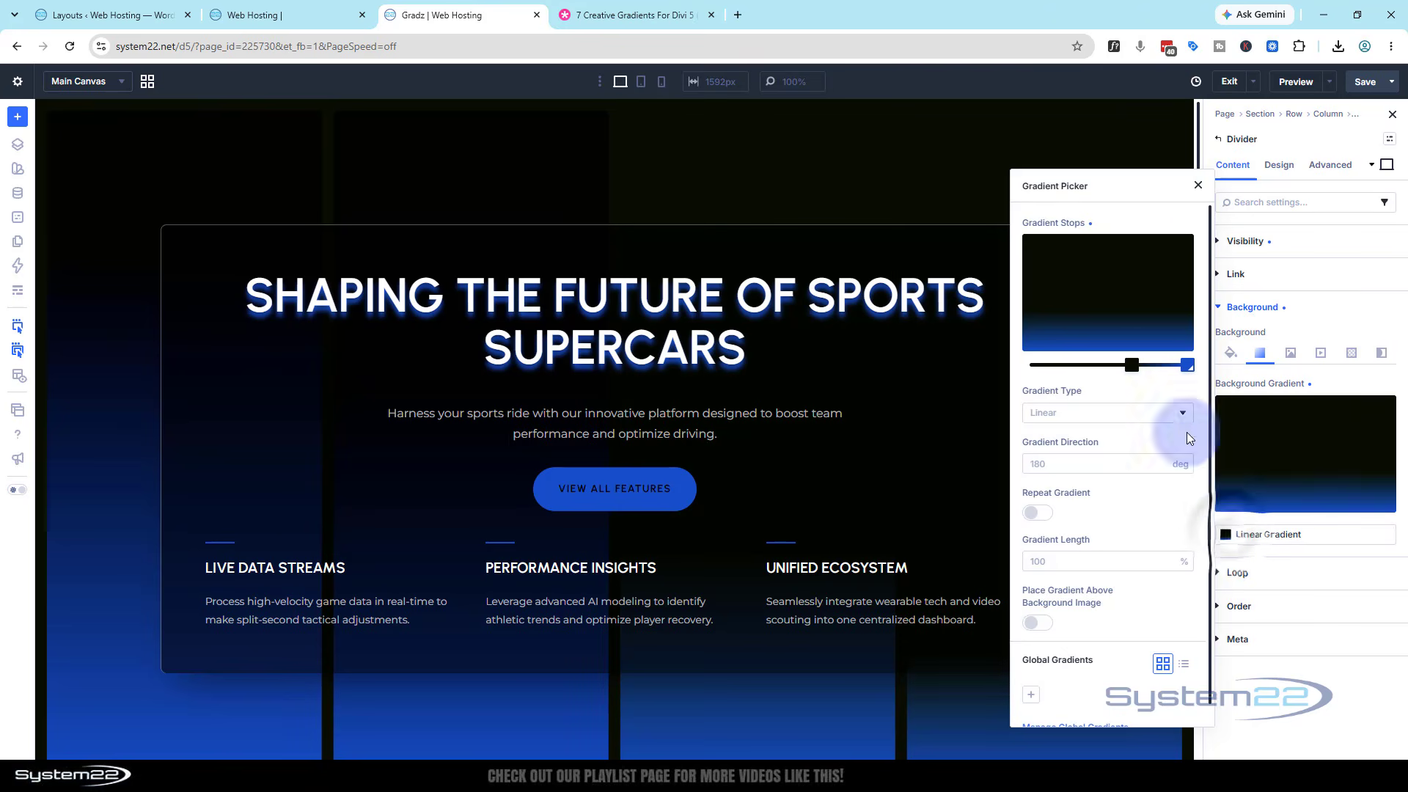
left_click(1131, 366)
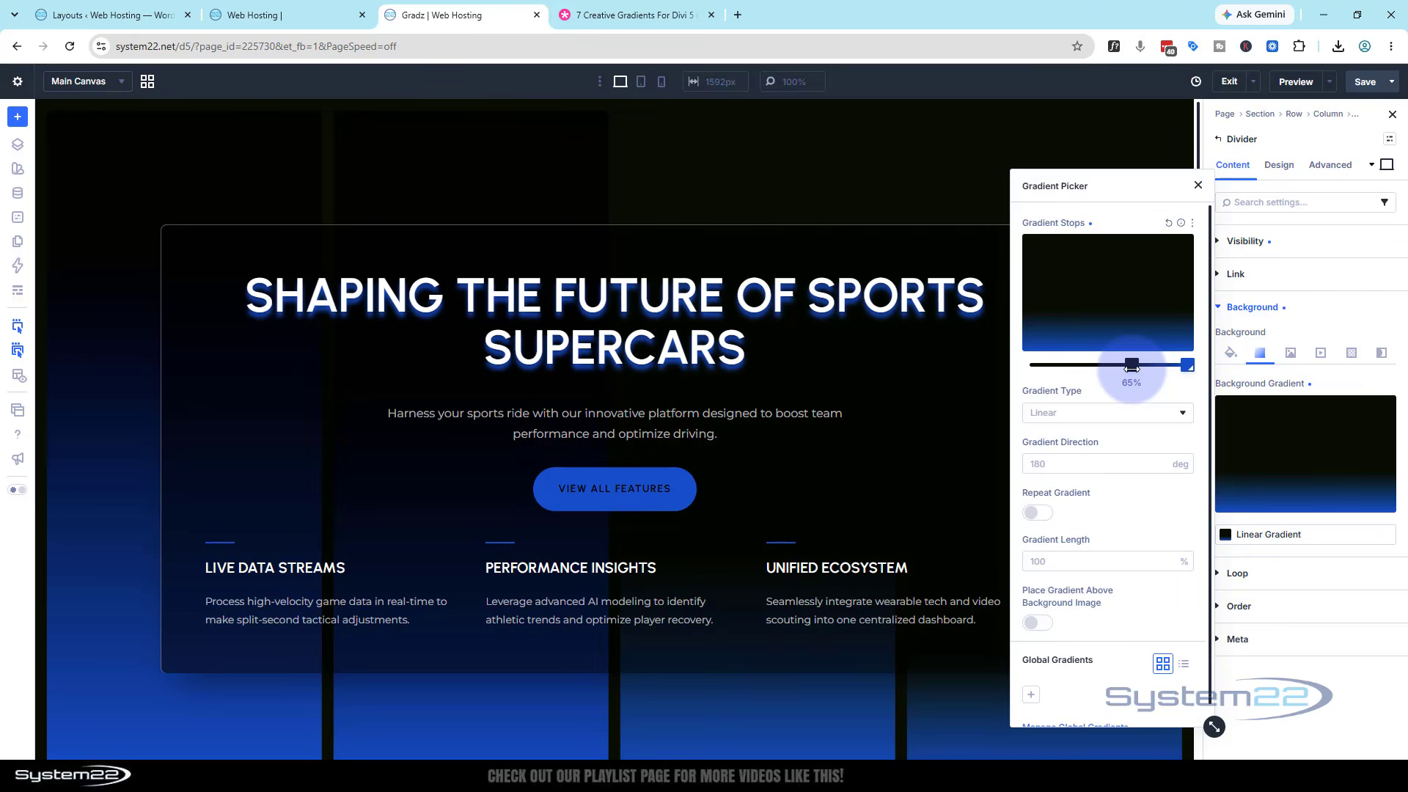
left_click(1131, 365)
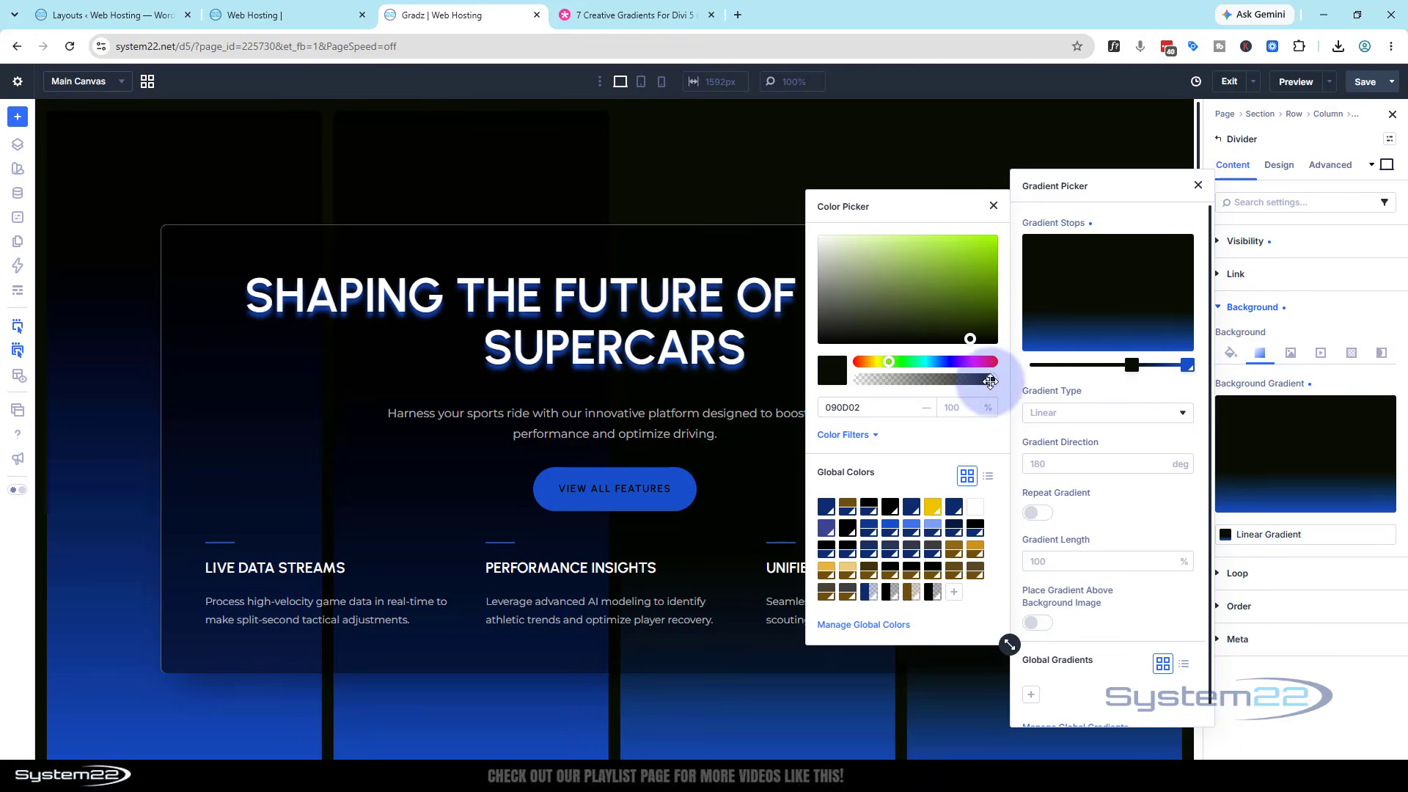
left_click_drag(990, 382, 957, 378)
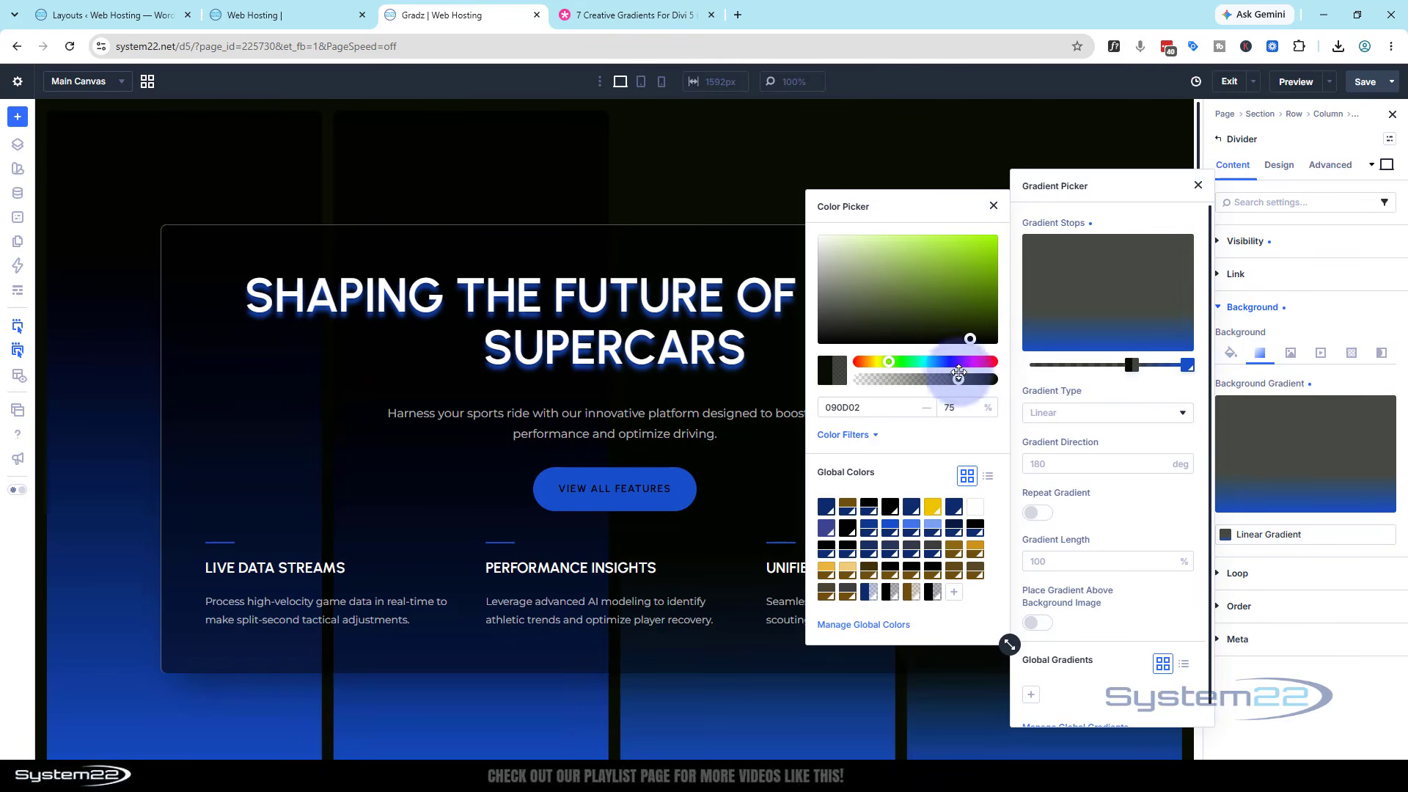
Set the dark stop of the fourth divider strip's background gradient to color 000000 at 75% opacity.
left_click(952, 157)
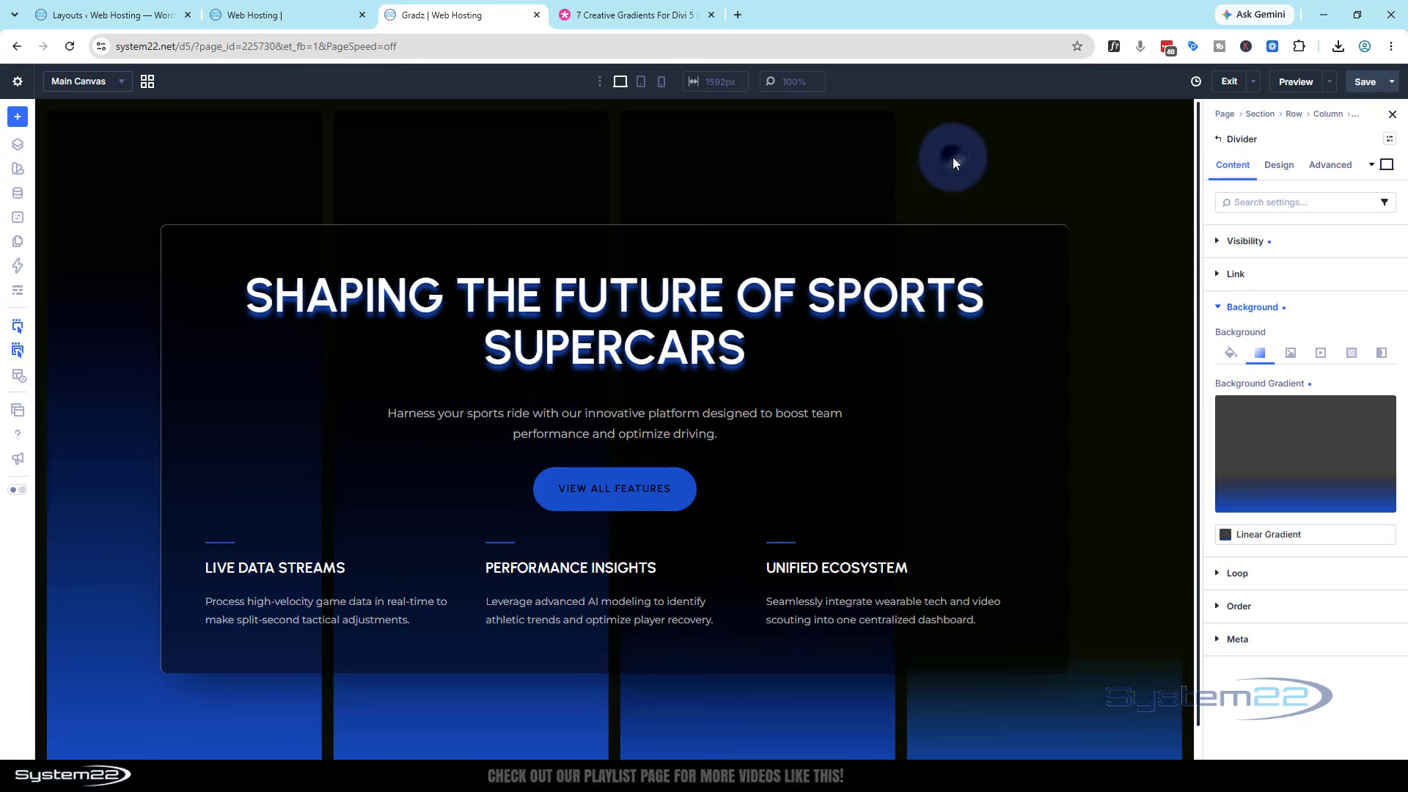
left_click(1316, 461)
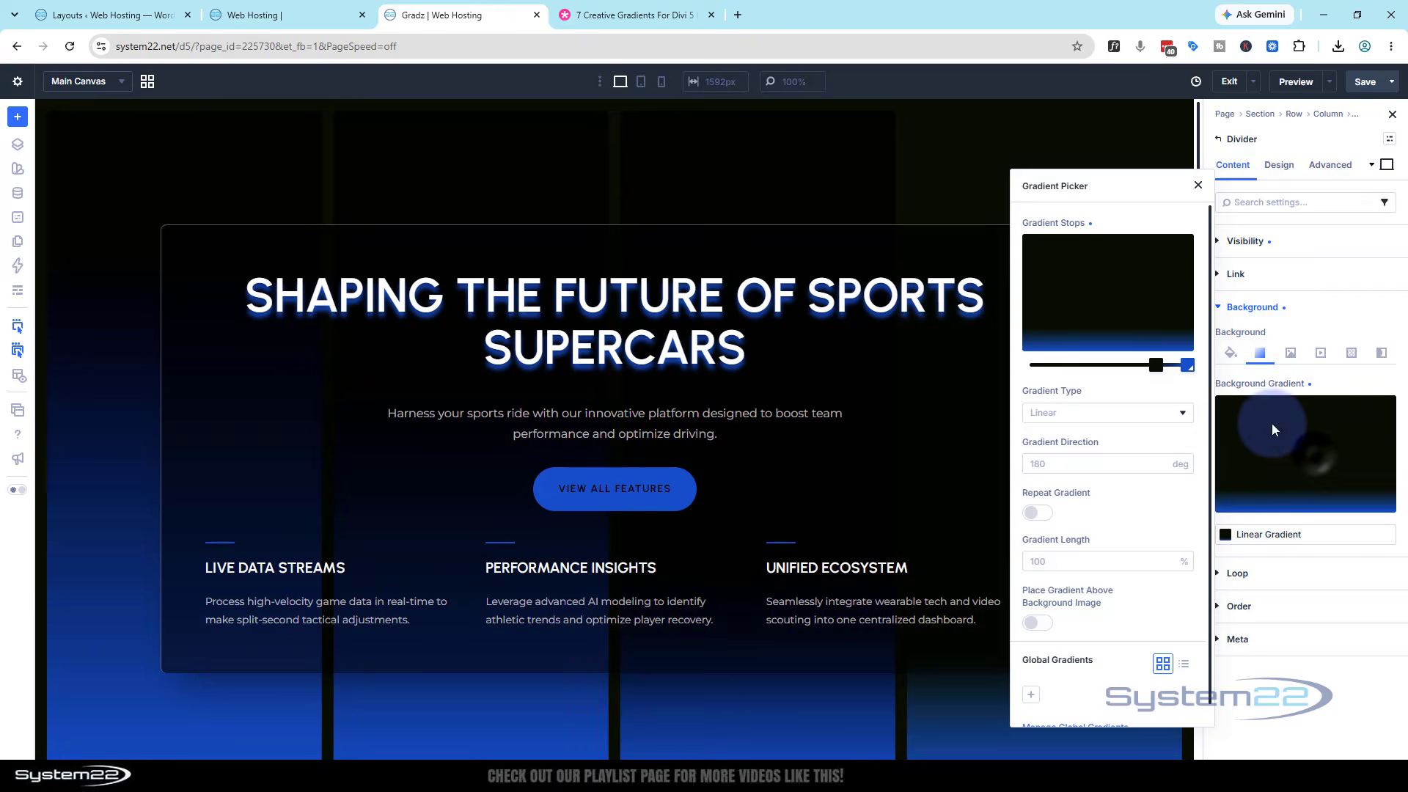
left_click(1154, 364)
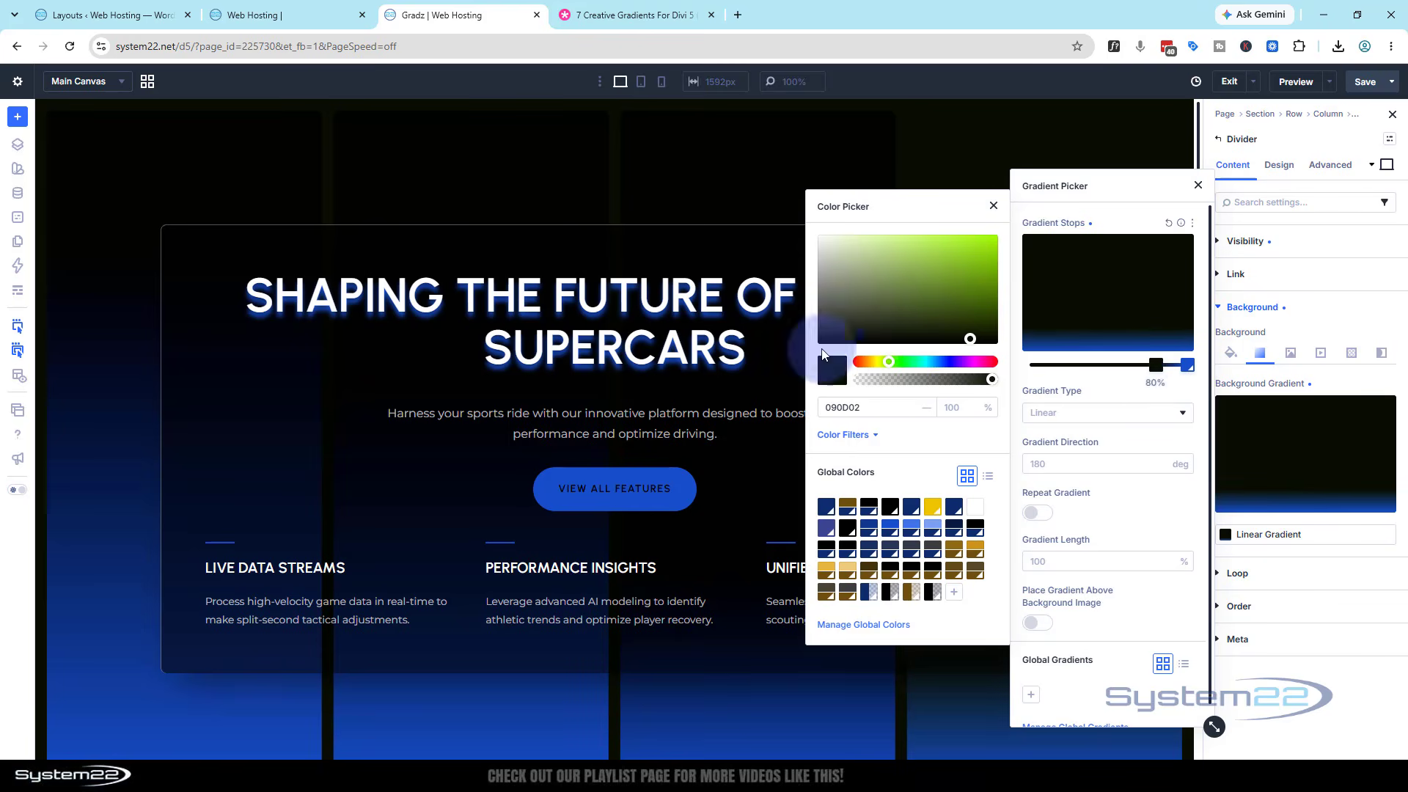
left_click(973, 379)
left_click_drag(968, 378, 815, 342)
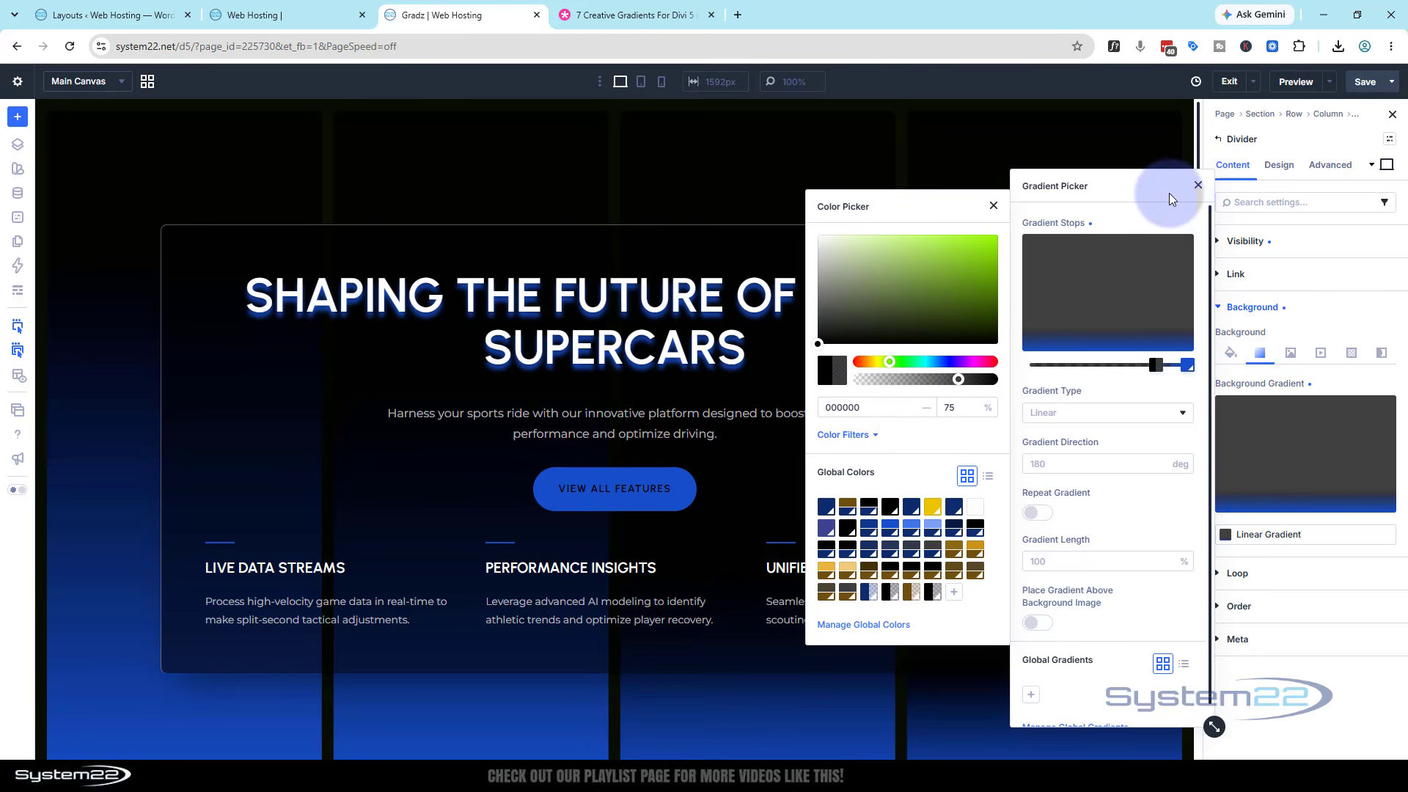
left_click(1199, 189)
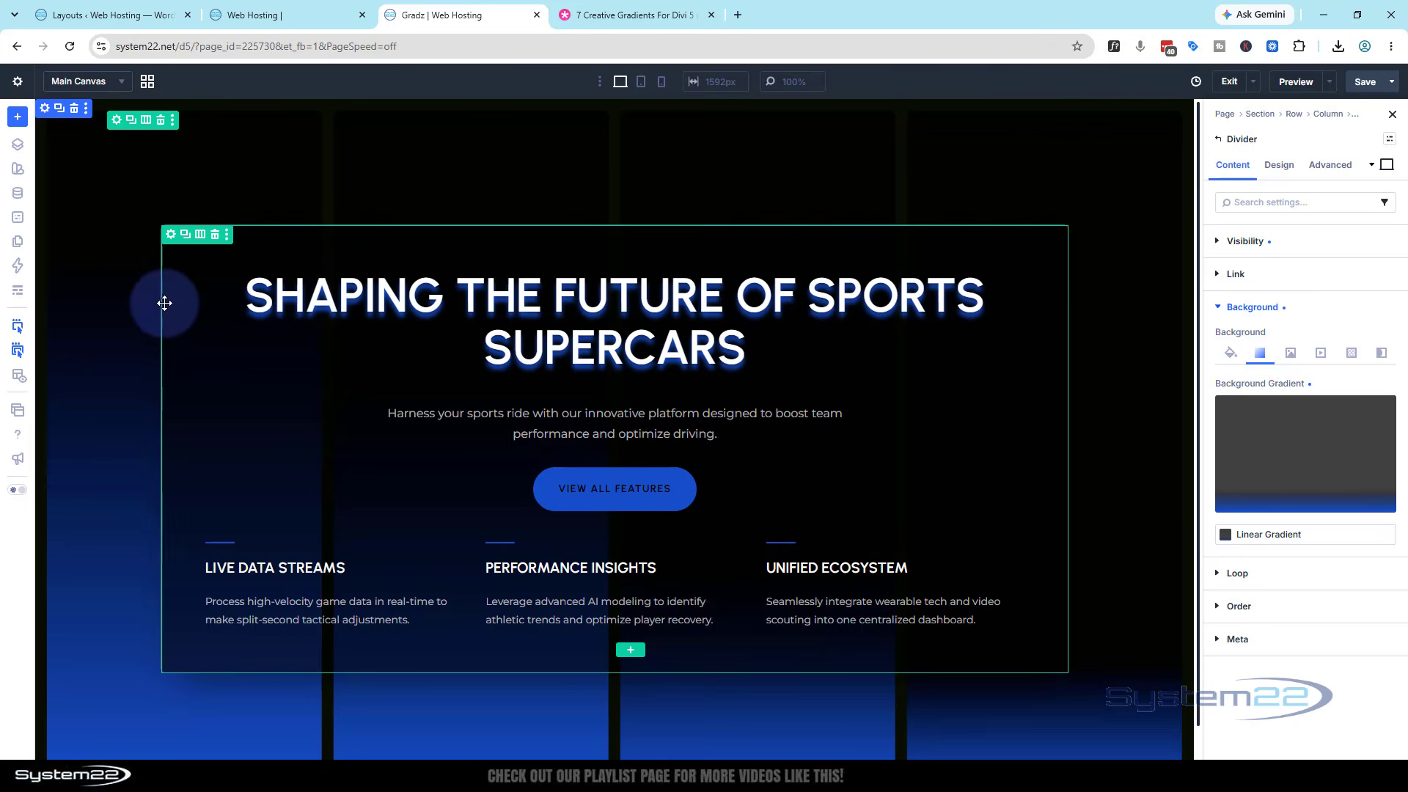
Add the silver-grey supercar photo from the media library as the divider row's background image and preview the section without the builder interface.
left_click(117, 123)
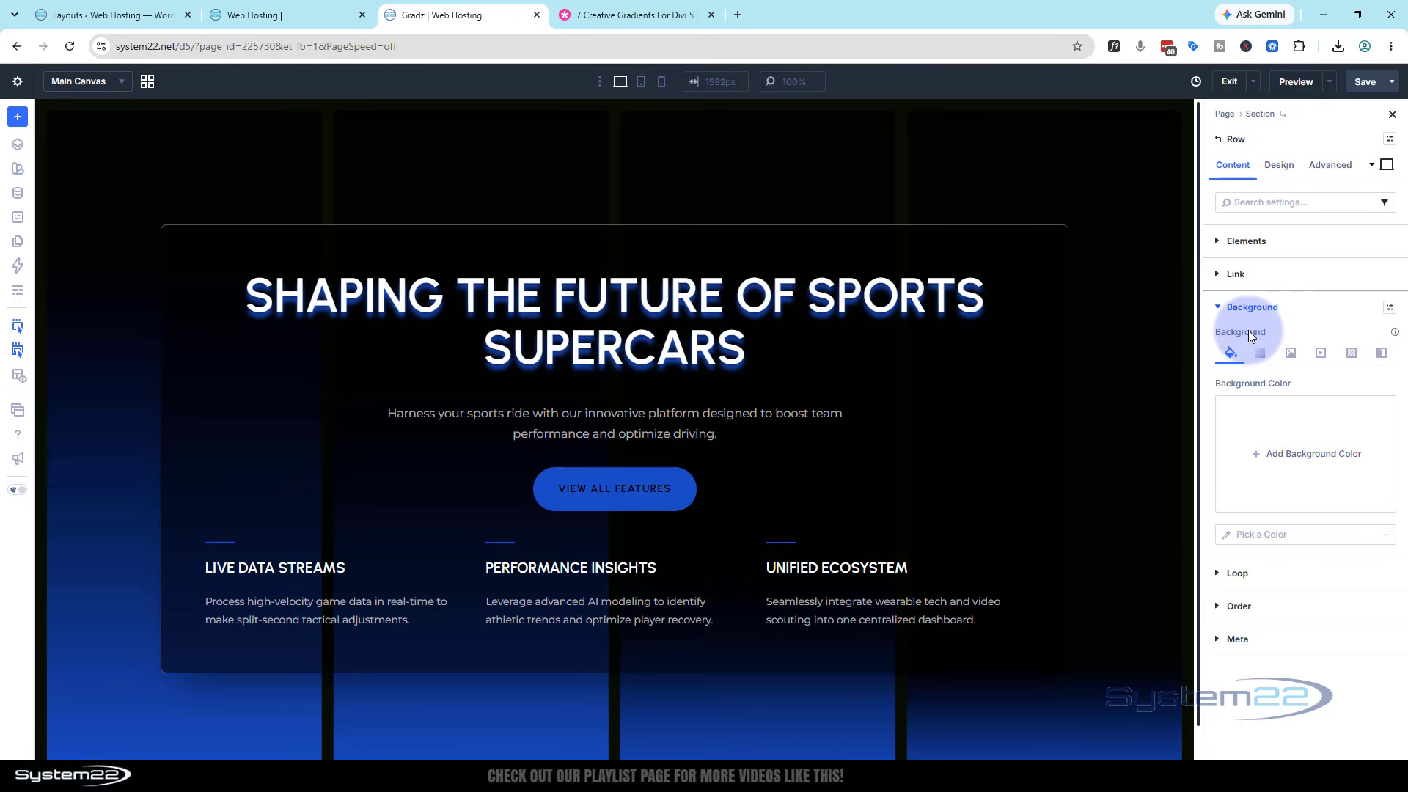
left_click(1290, 354)
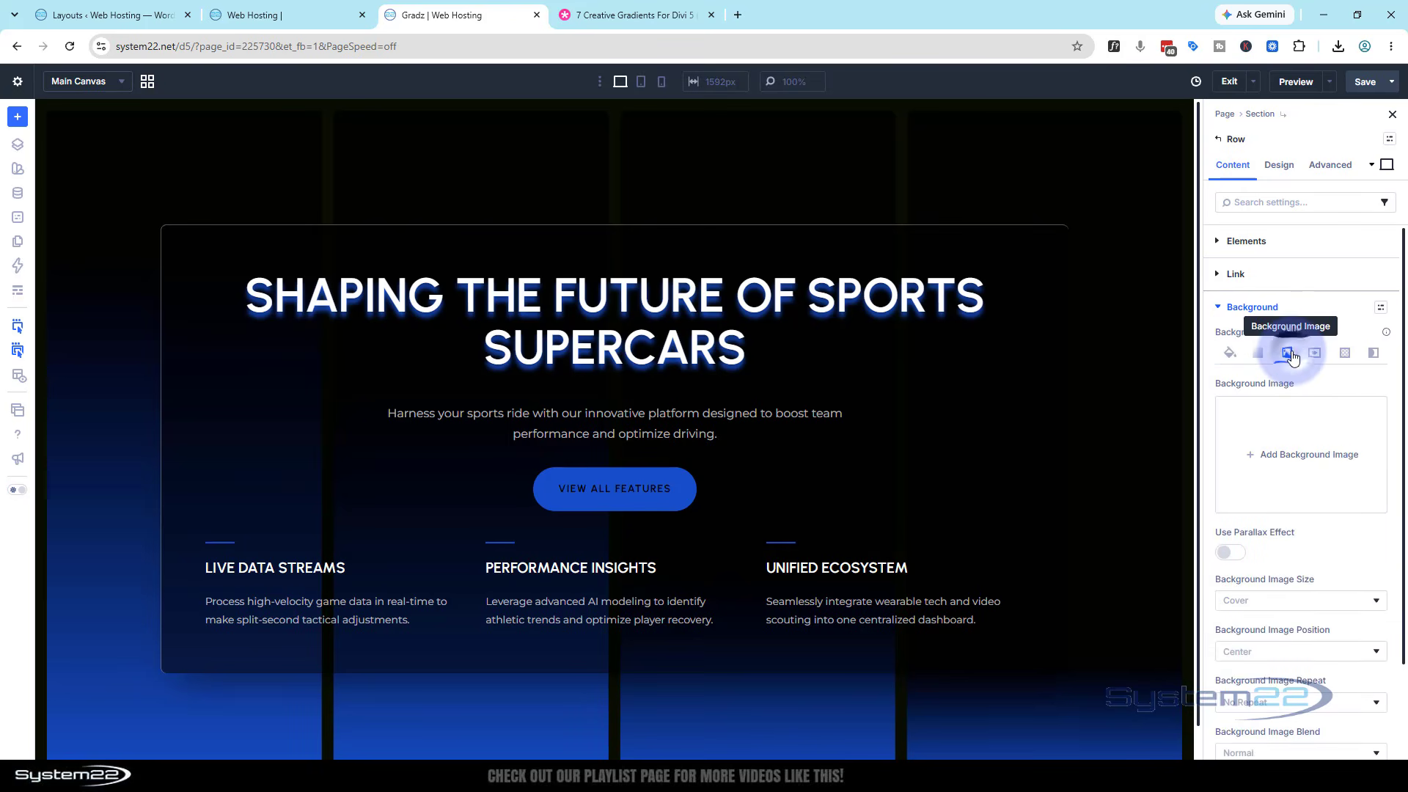
left_click(1296, 455)
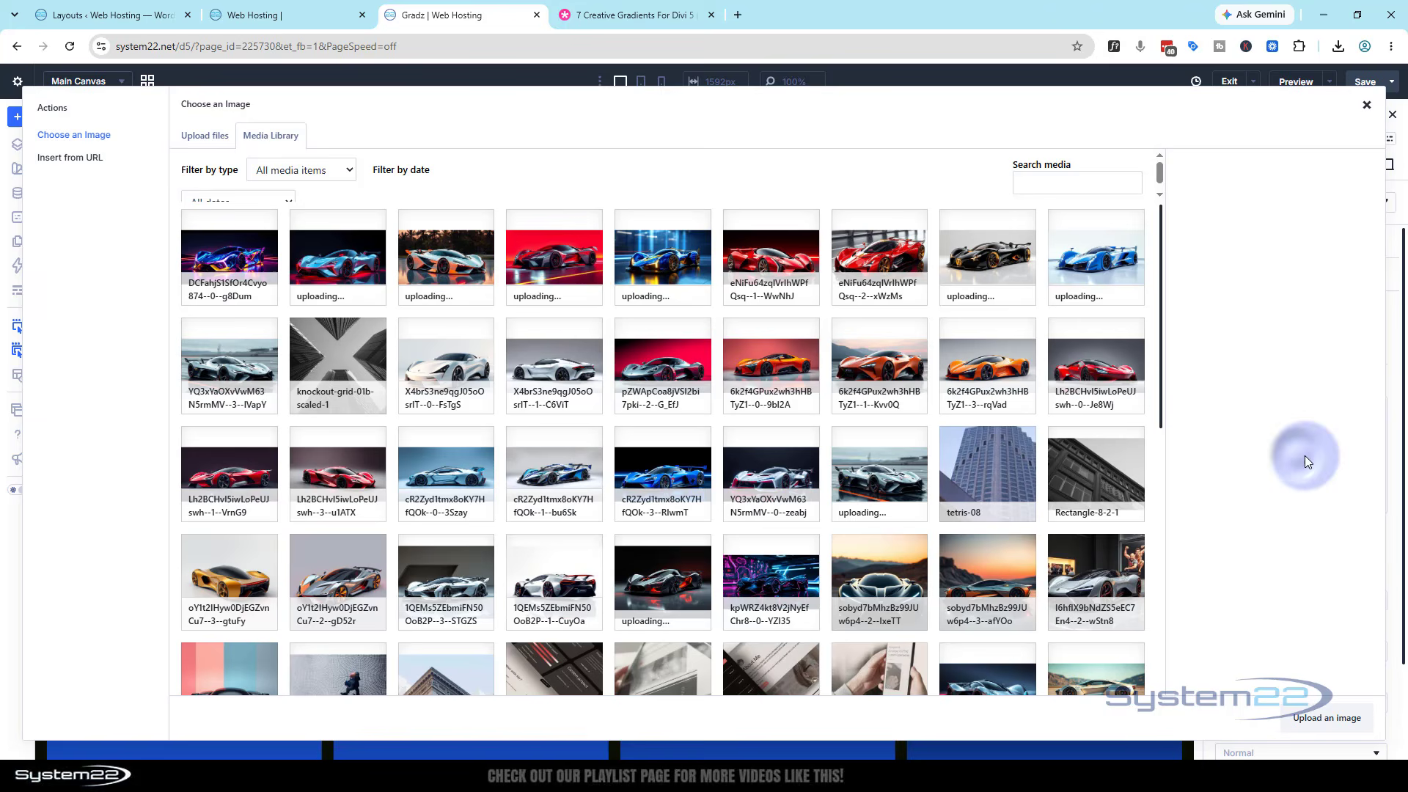
left_click(872, 469)
left_click(1362, 717)
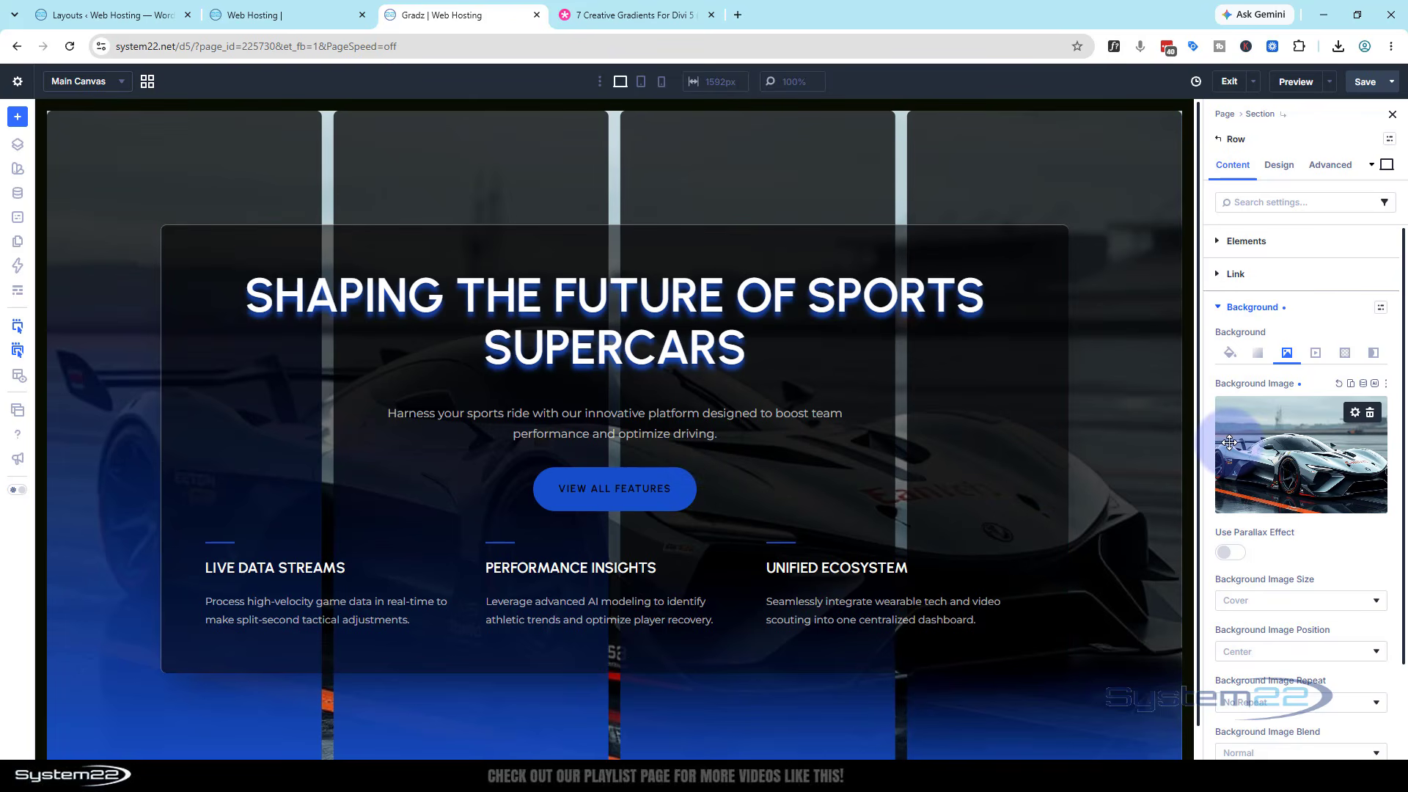
left_click(1295, 83)
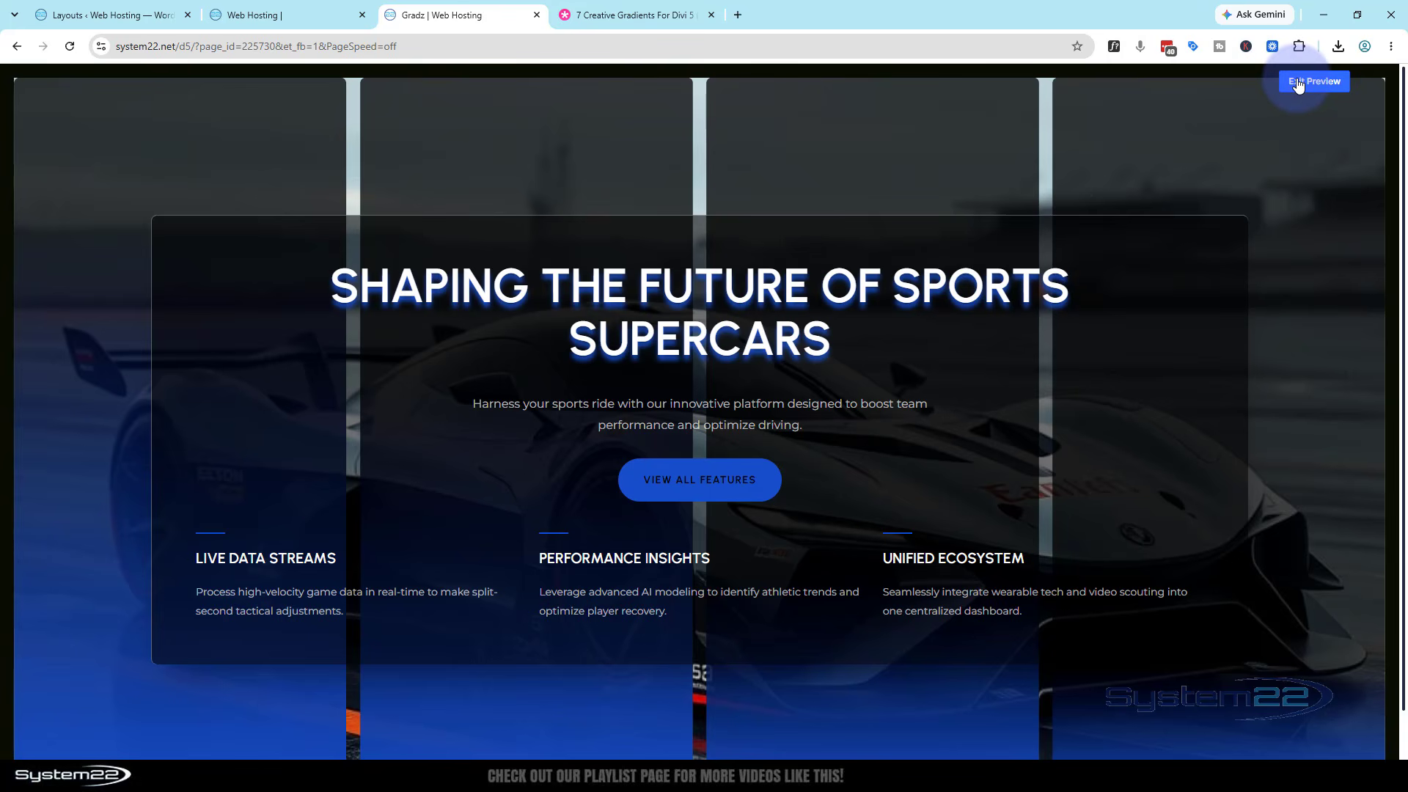
left_click(1297, 82)
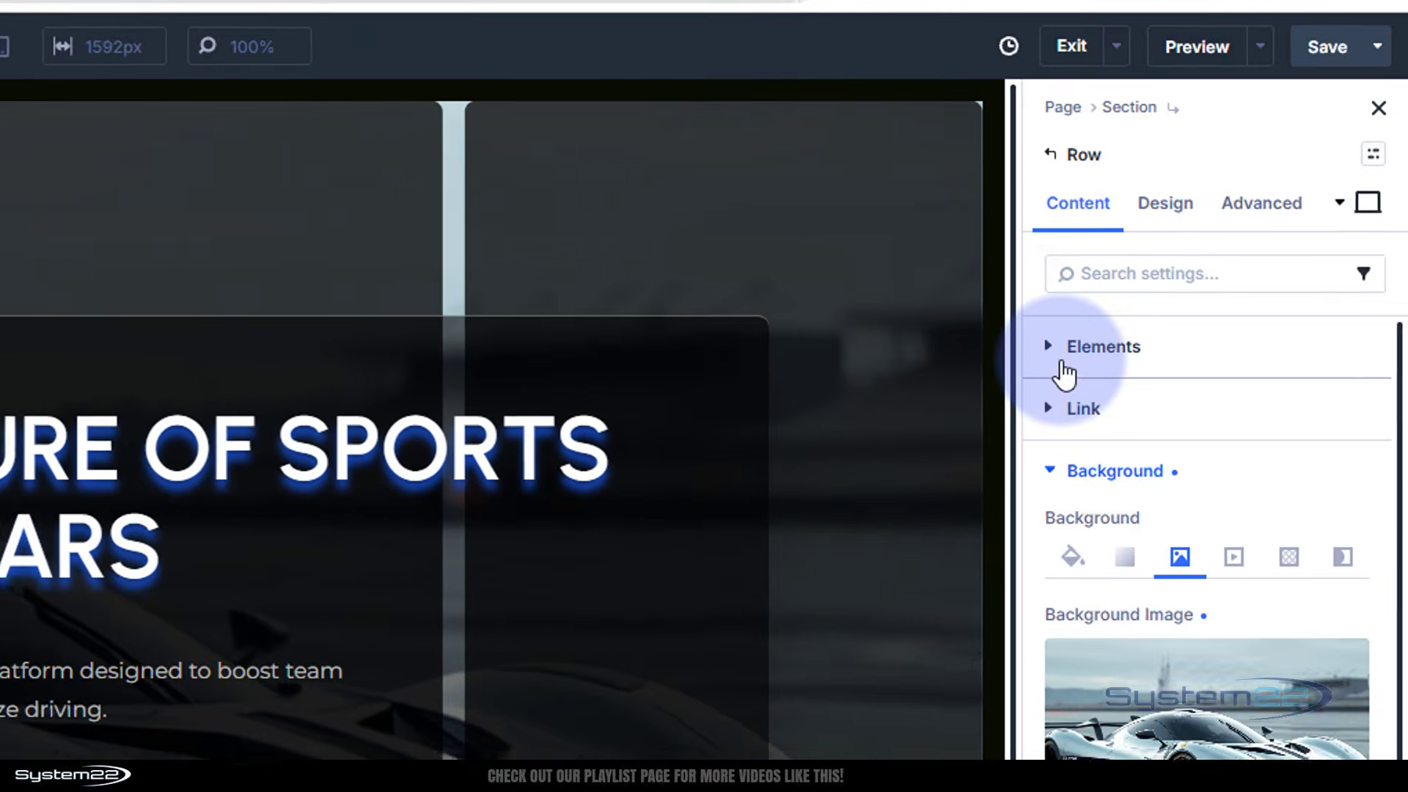
Add a linear background gradient to the column inside the row that holds the car photo.
left_click(1044, 357)
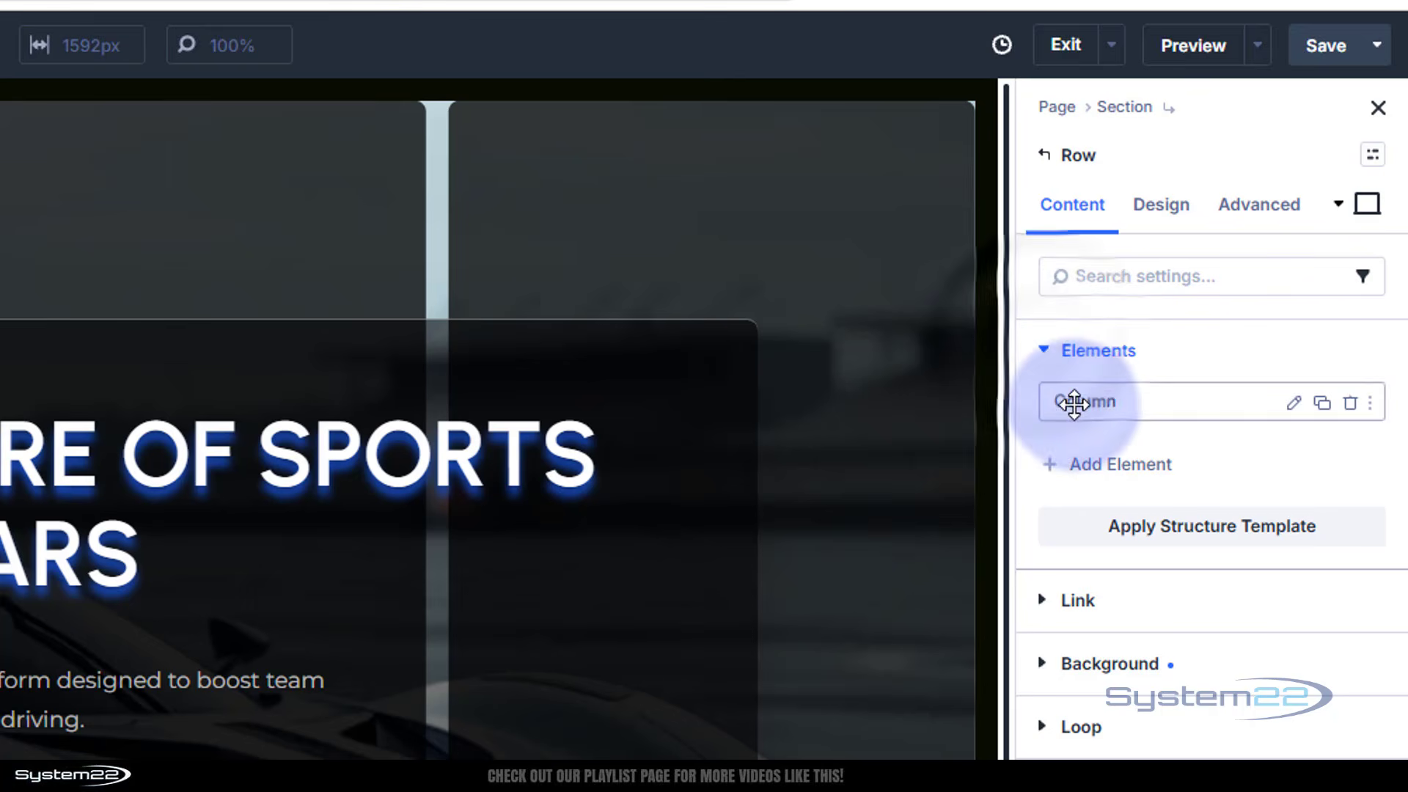
left_click(1294, 403)
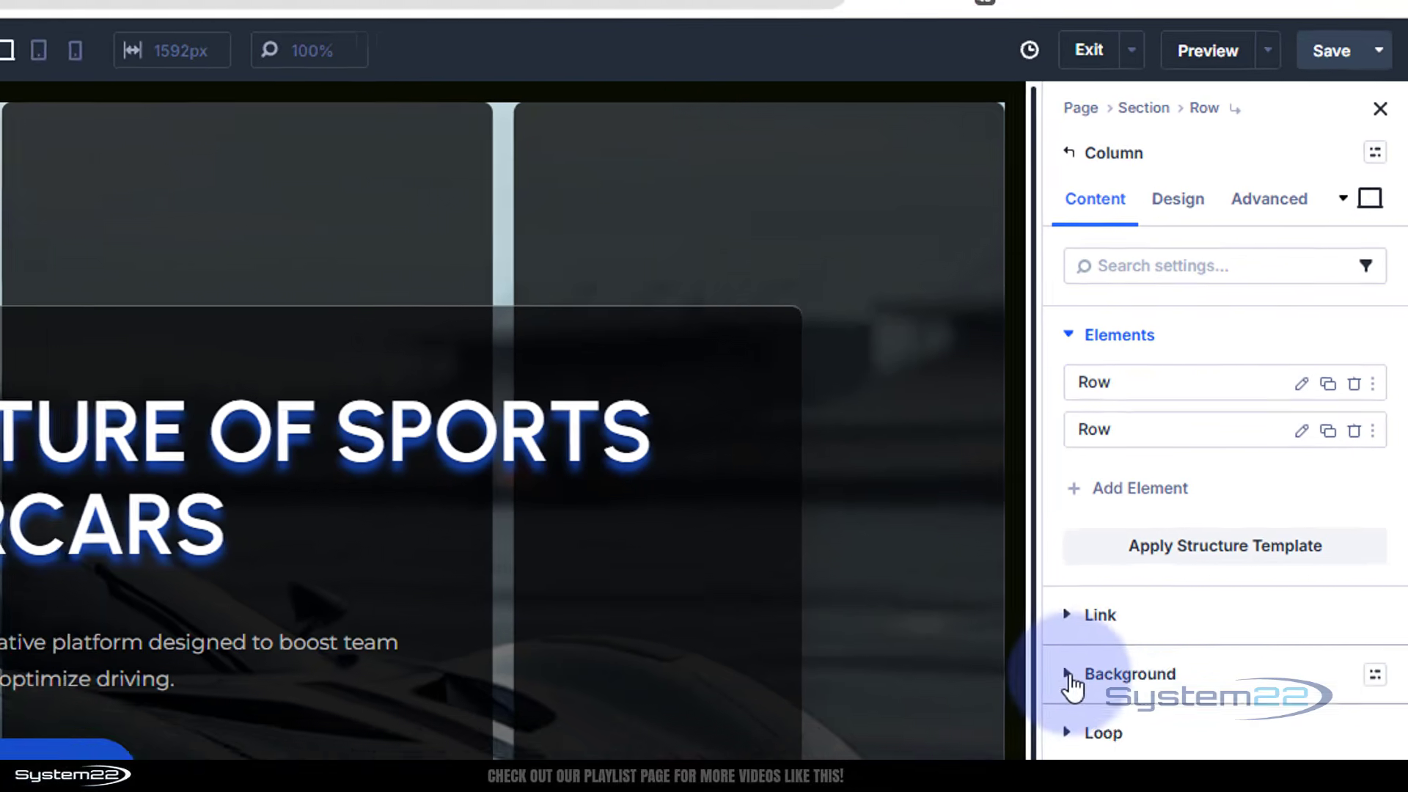
left_click(1070, 676)
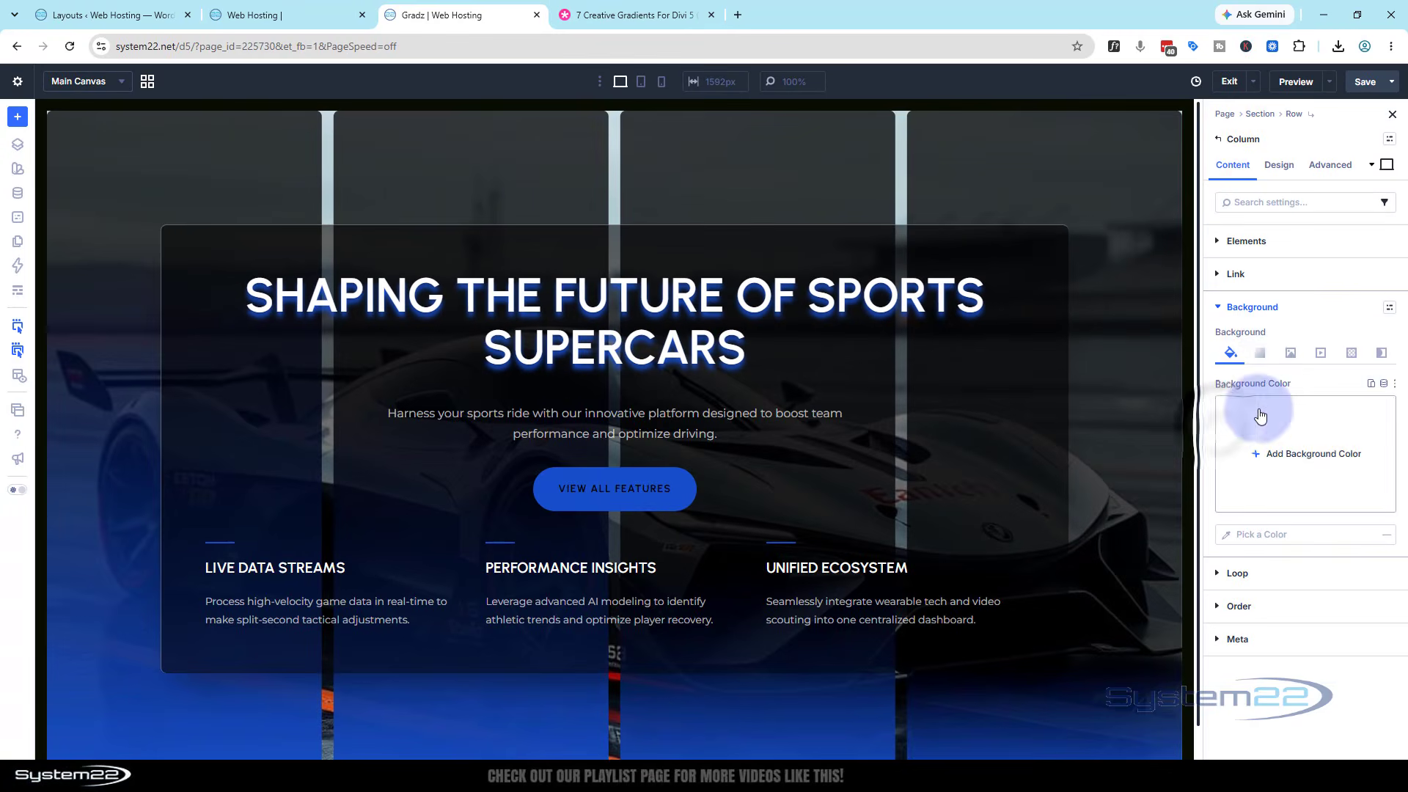
left_click(1261, 354)
left_click(1293, 453)
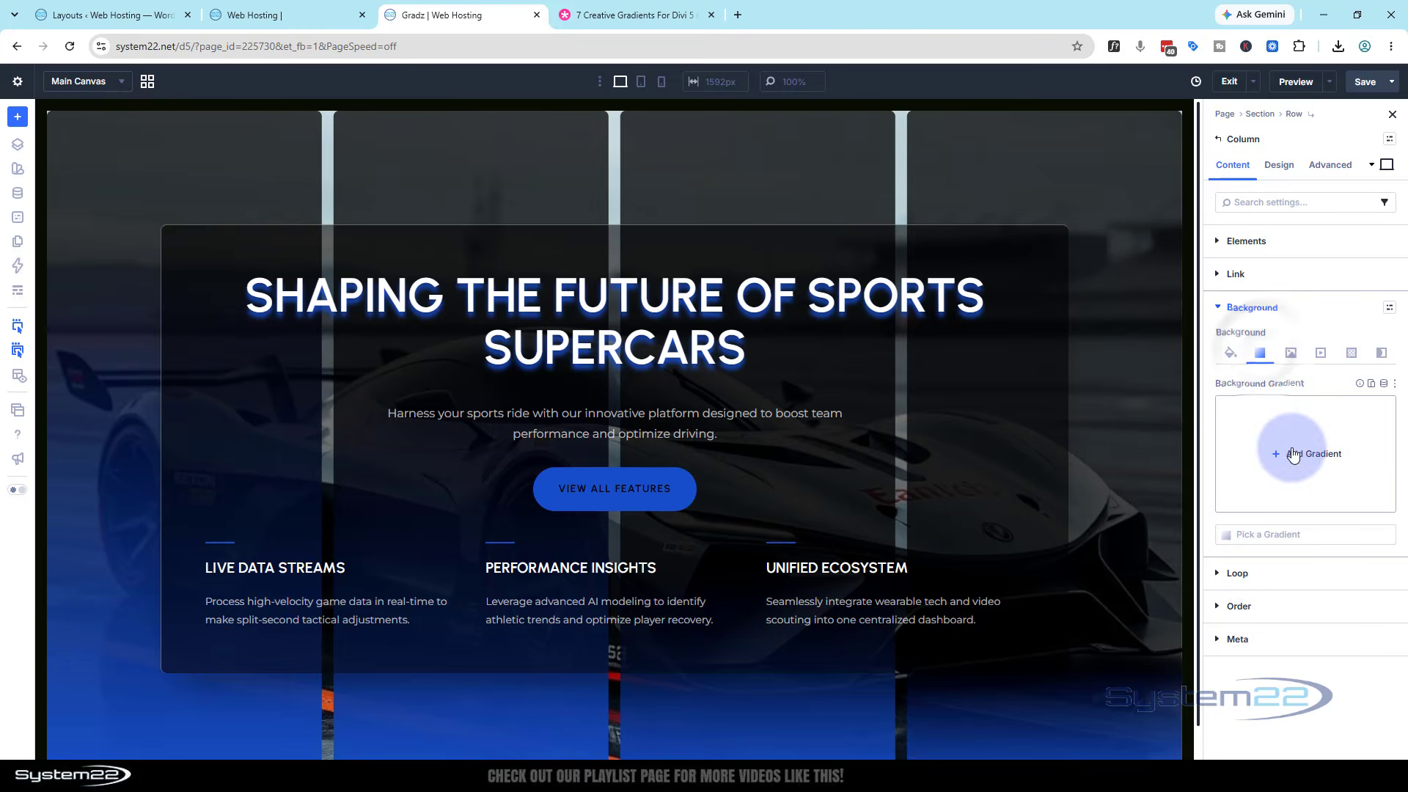
left_click(1084, 292)
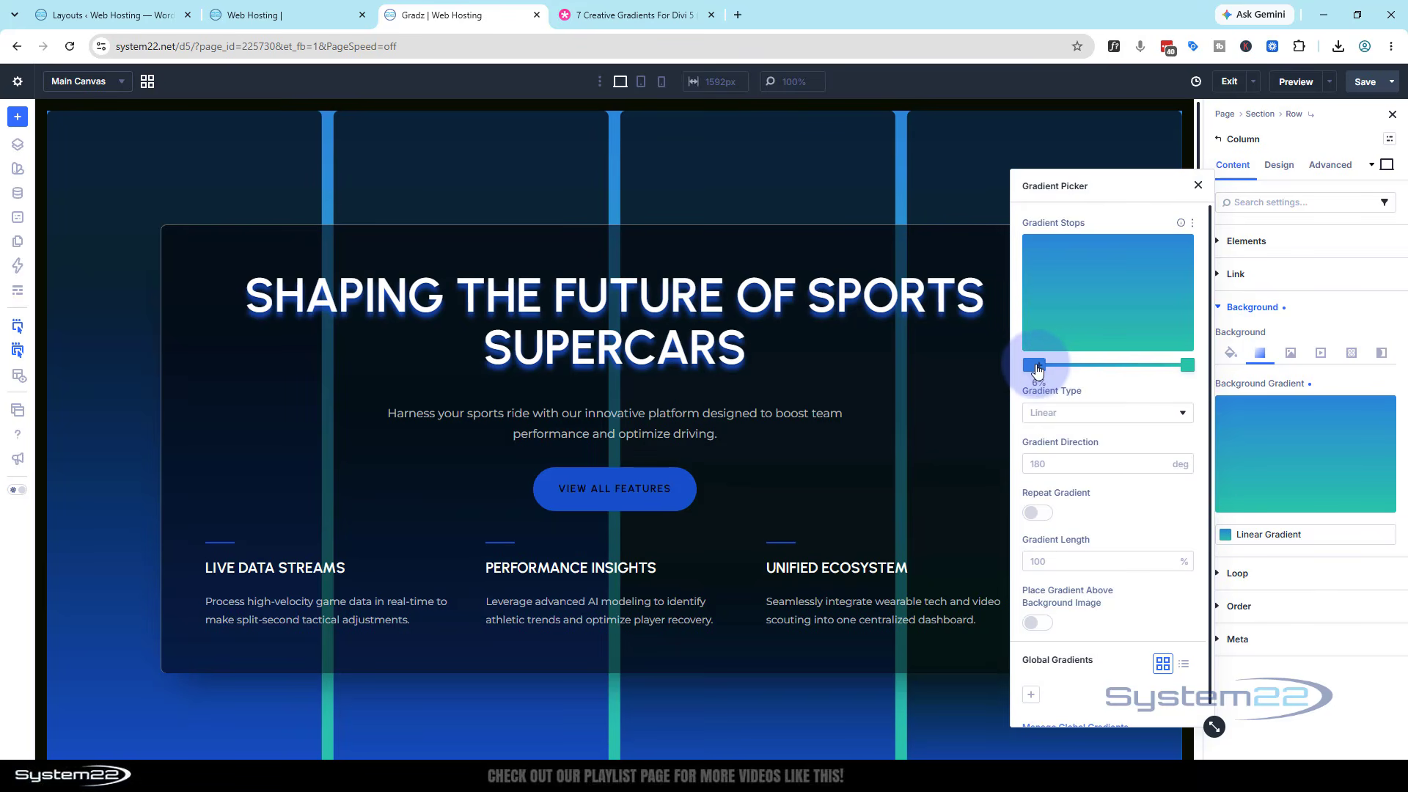
Move the column gradient's blue stop to about 51% and set its opacity to 0%.
left_click(1107, 366)
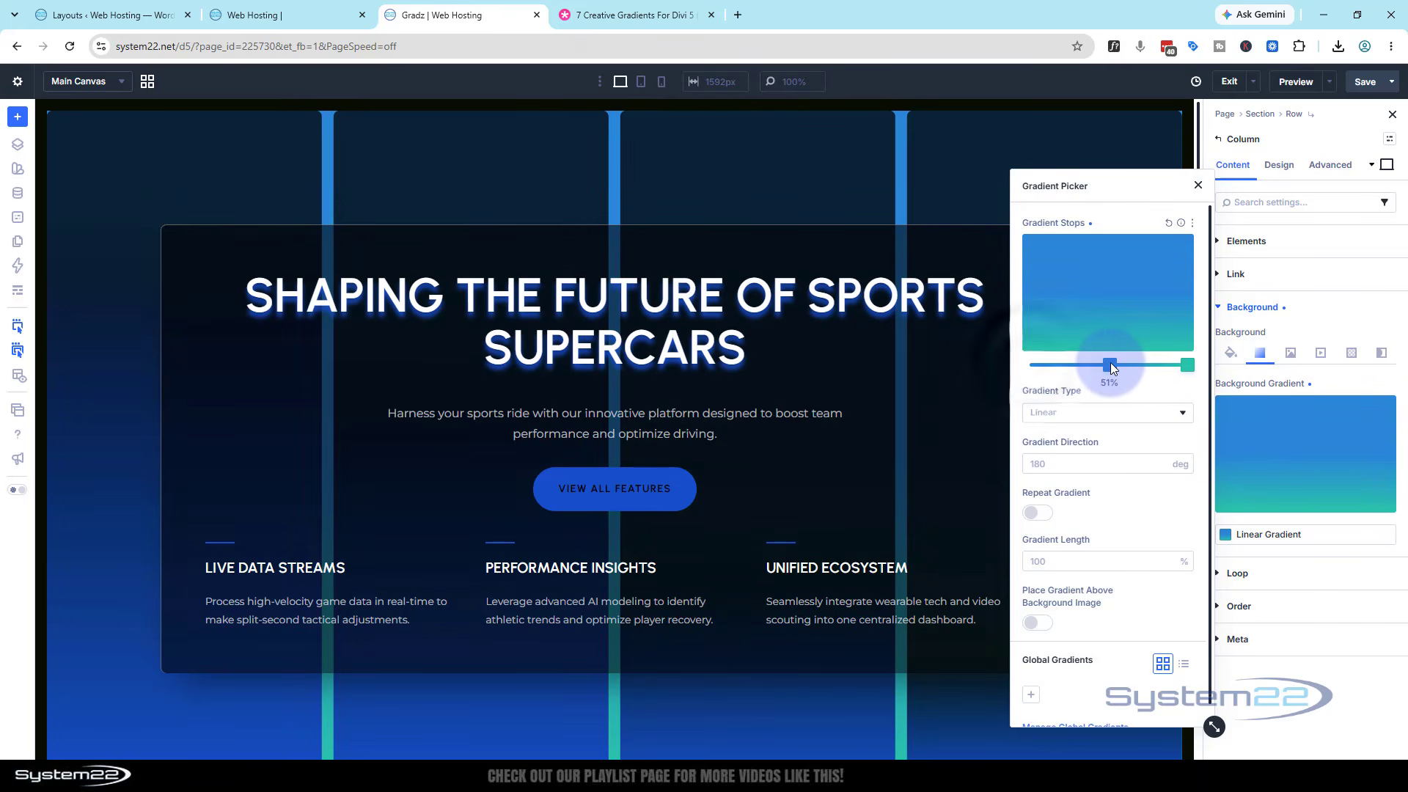
left_click(1108, 366)
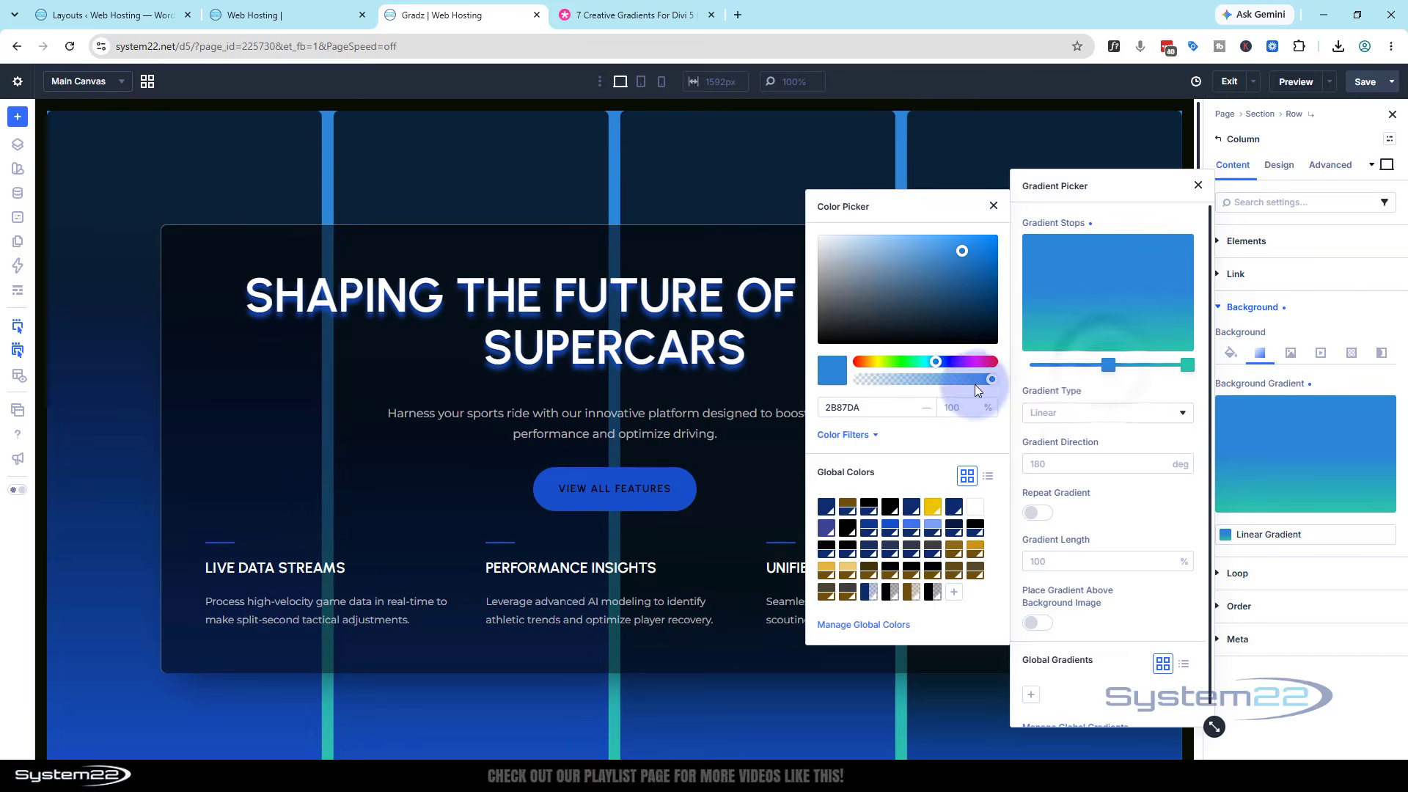
left_click_drag(991, 380, 832, 394)
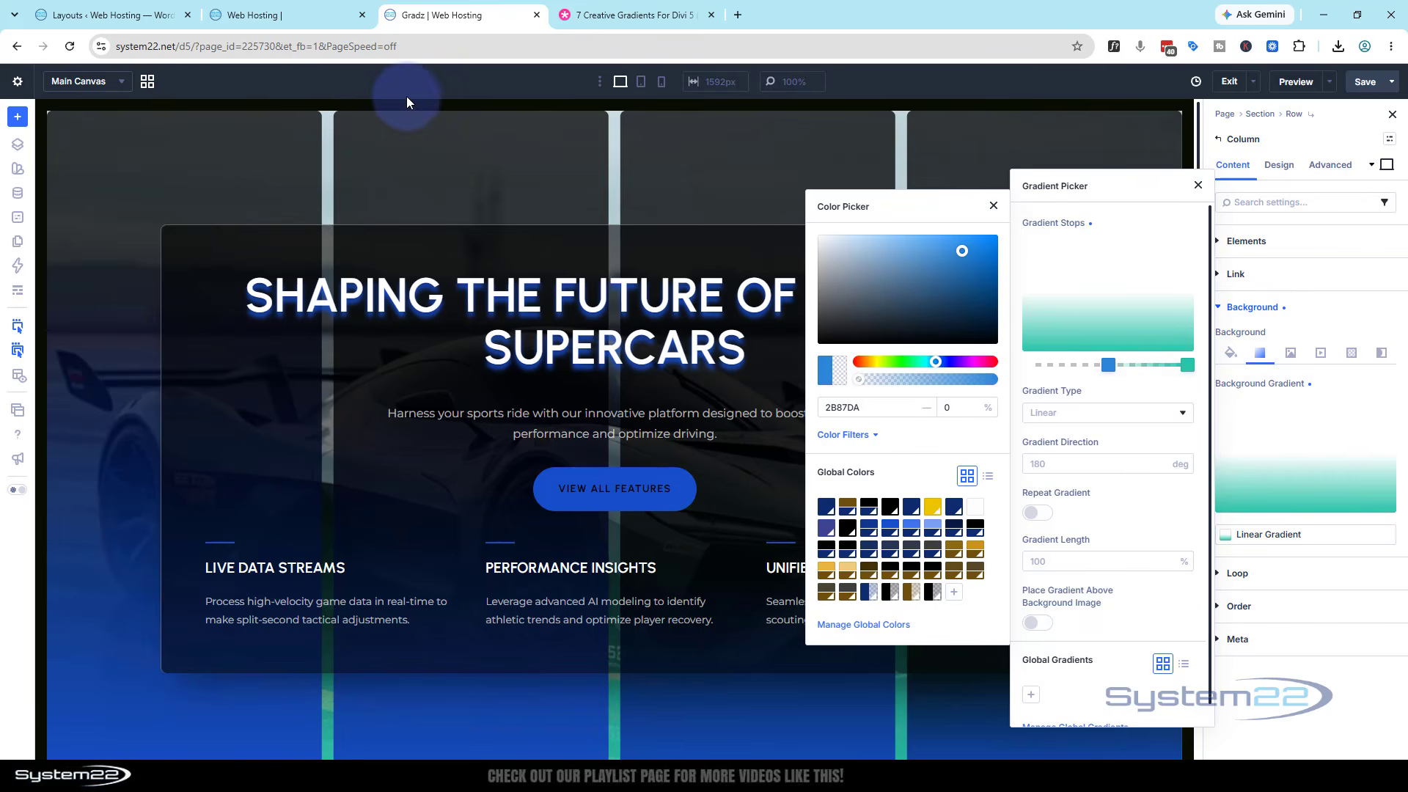
Change the column gradient's green end stop to color 000000.
left_click(1188, 365)
left_click(1188, 364)
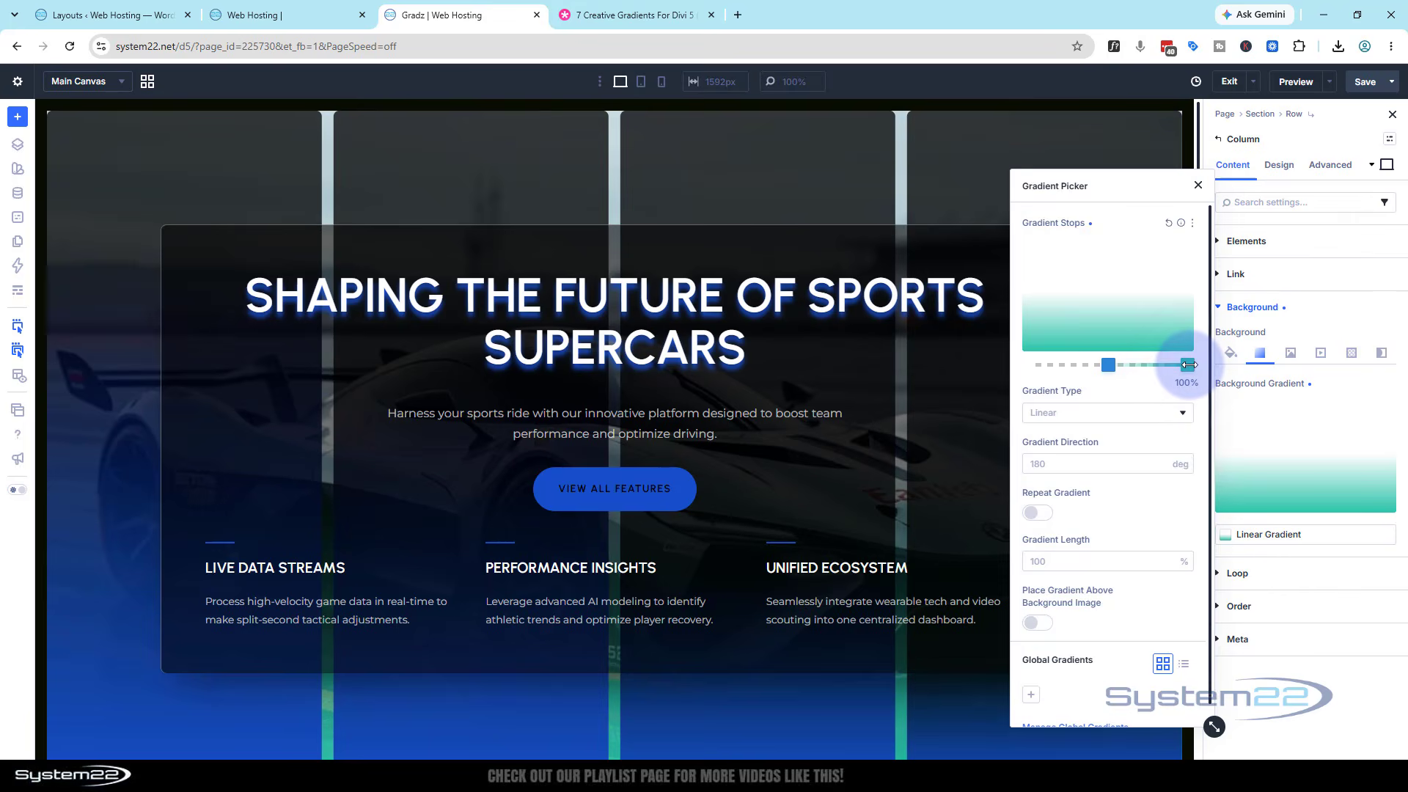
left_click(1188, 365)
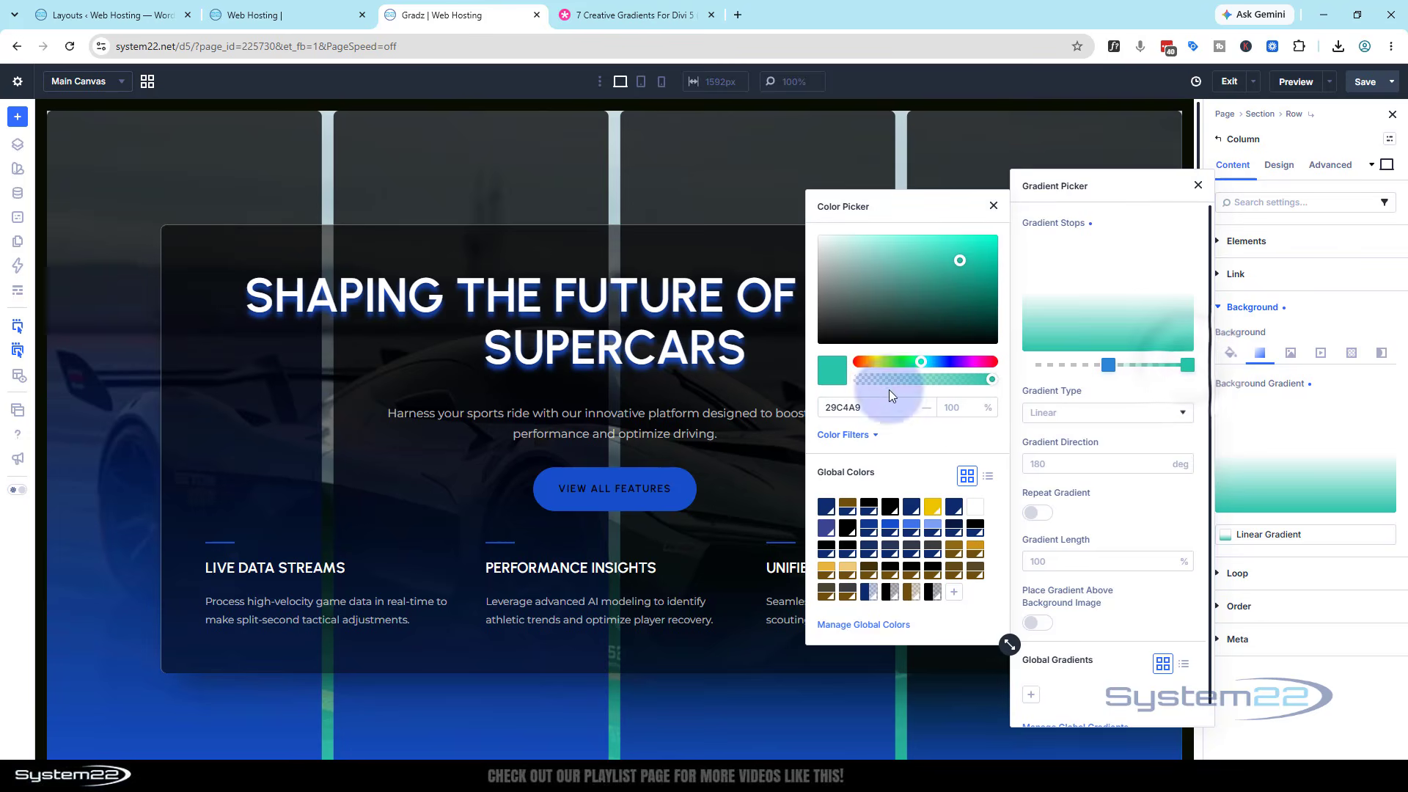
left_click_drag(963, 257, 810, 353)
Add a third stop at the 0% start of the column gradient and color it 000000.
left_click(1042, 364)
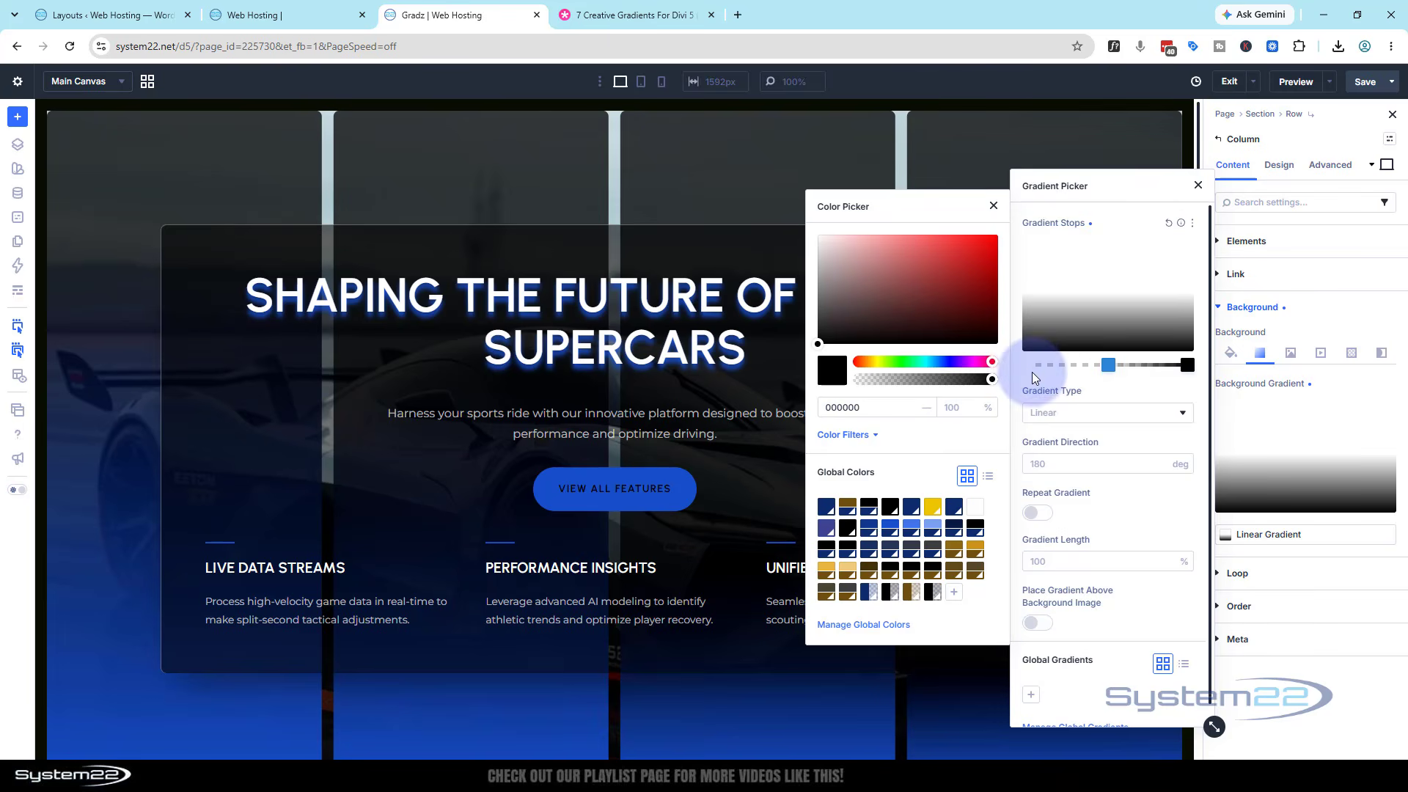
left_click_drag(1038, 370, 1011, 372)
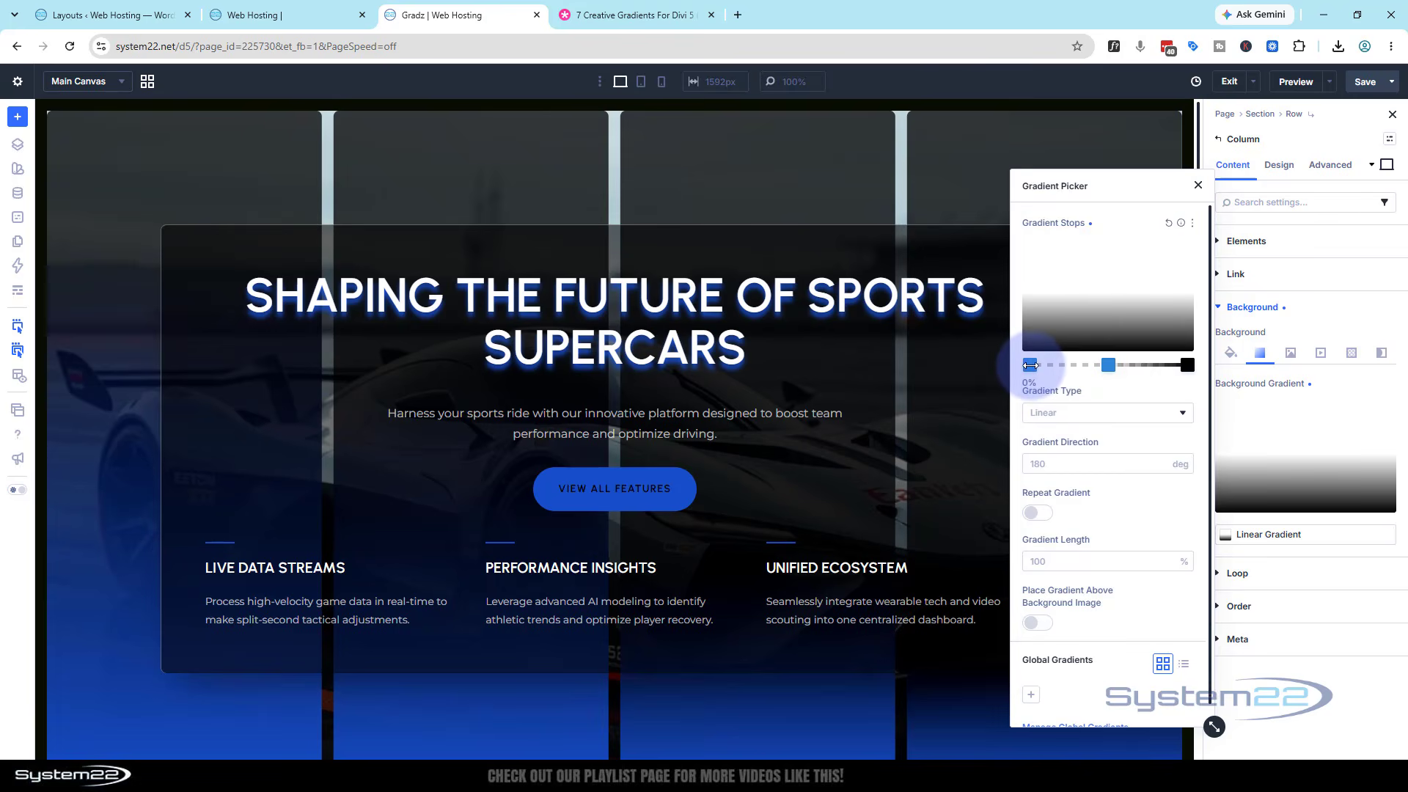
left_click(1031, 364)
mouse_move(886, 298)
left_mouse_down()
mouse_move(804, 360)
mouse_move(880, 378)
mouse_move(1003, 377)
left_mouse_up()
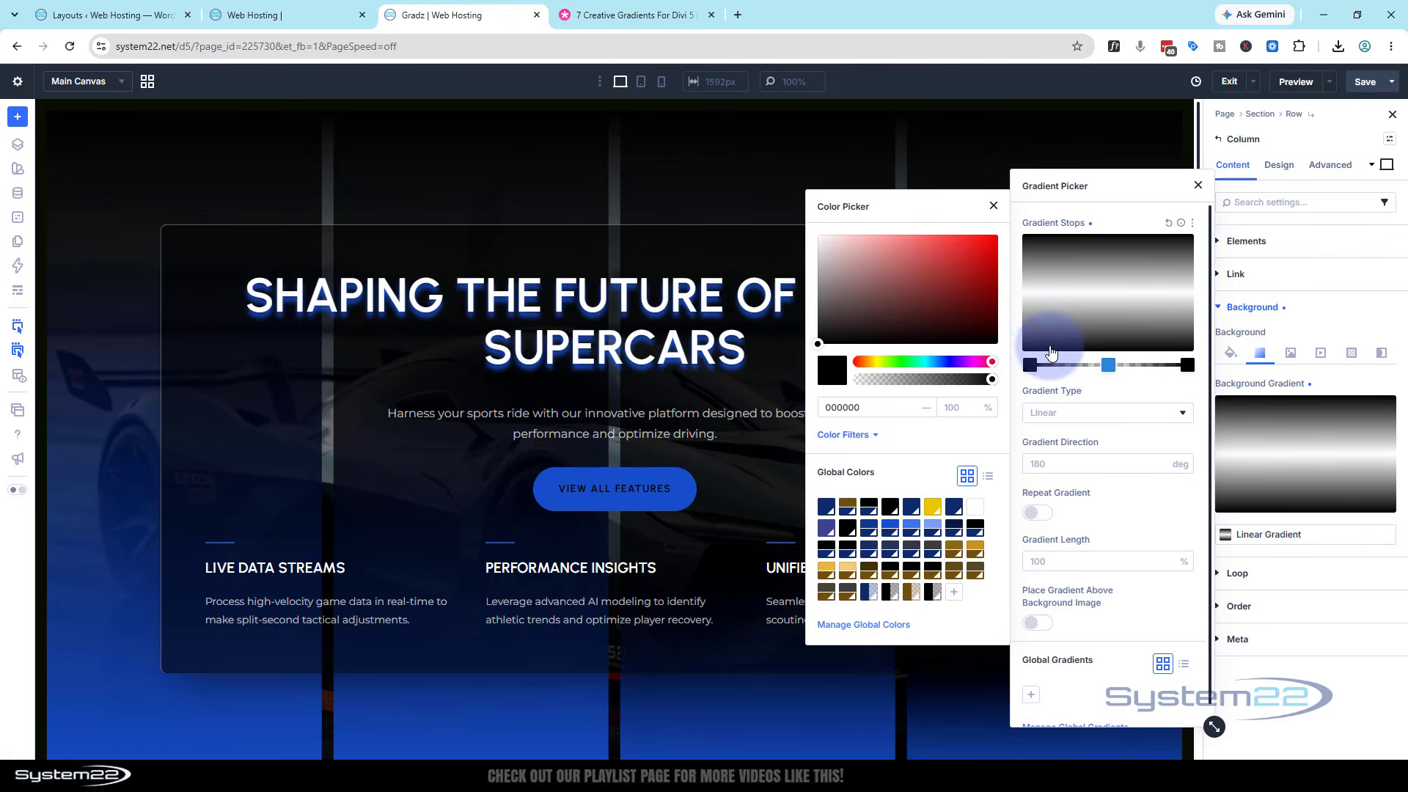
Move the gradient's starting black stop slightly inward and its ending black stop to about 84%, and preview the hero section.
left_click_drag(1034, 364, 1045, 364)
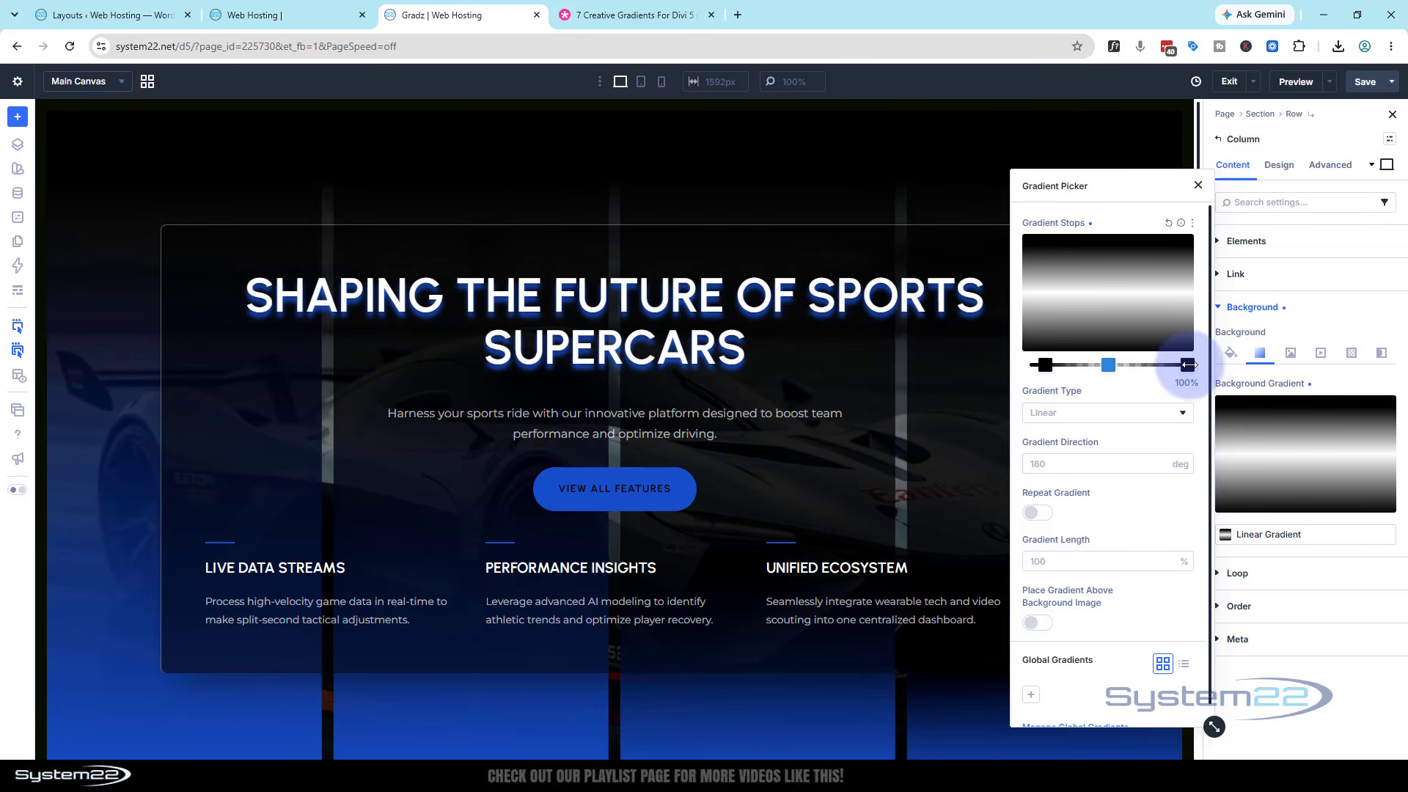
left_click_drag(1188, 364, 1161, 367)
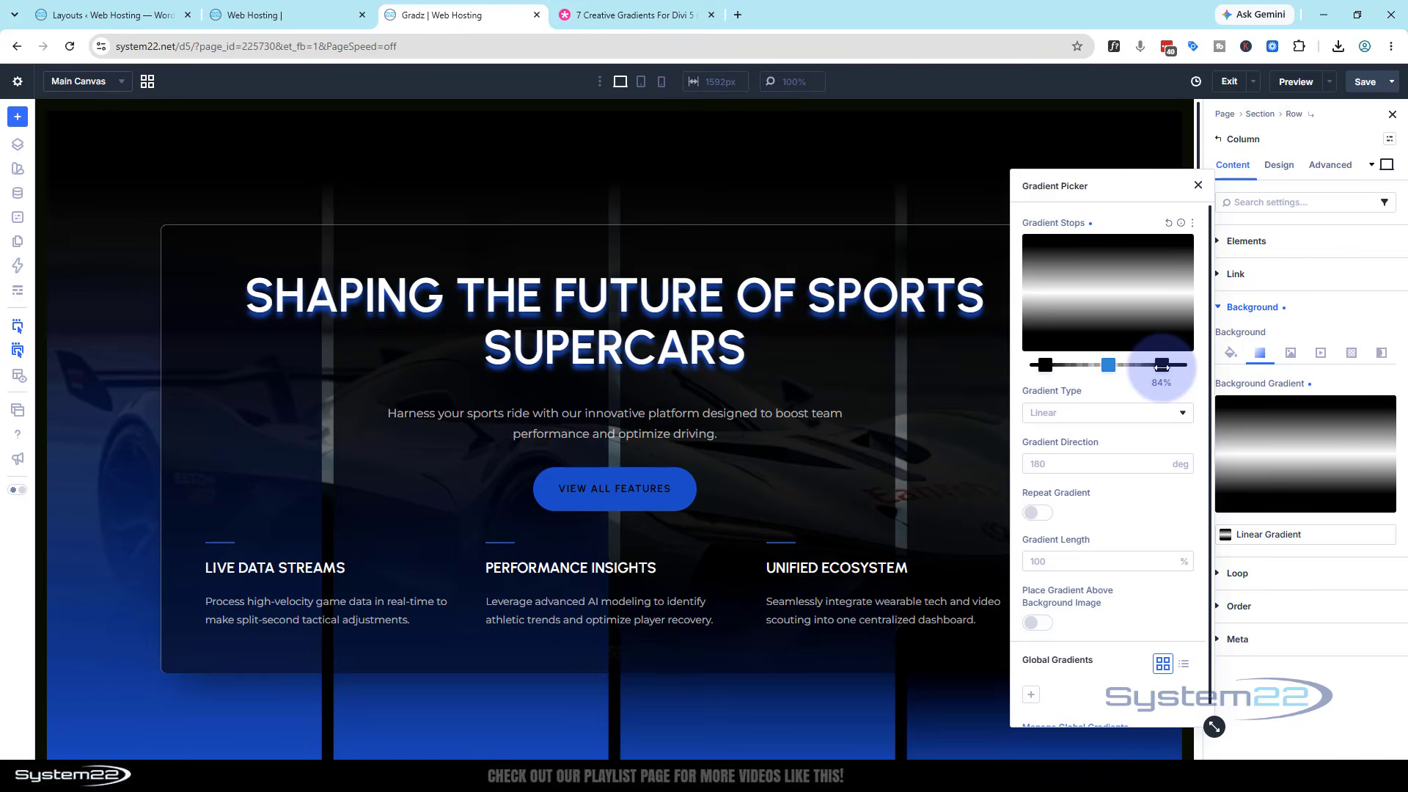
left_click(1198, 186)
left_click(1297, 82)
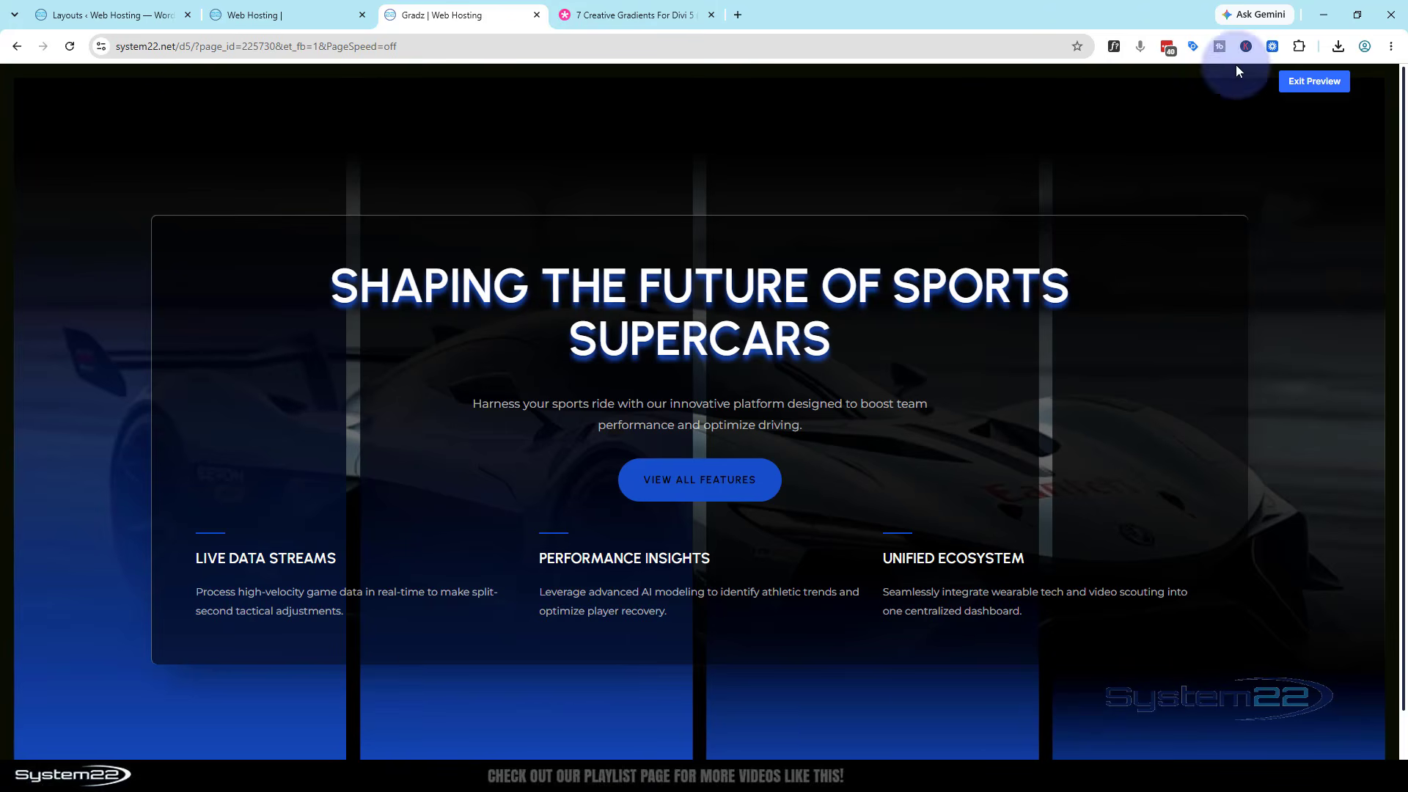
left_click(1320, 82)
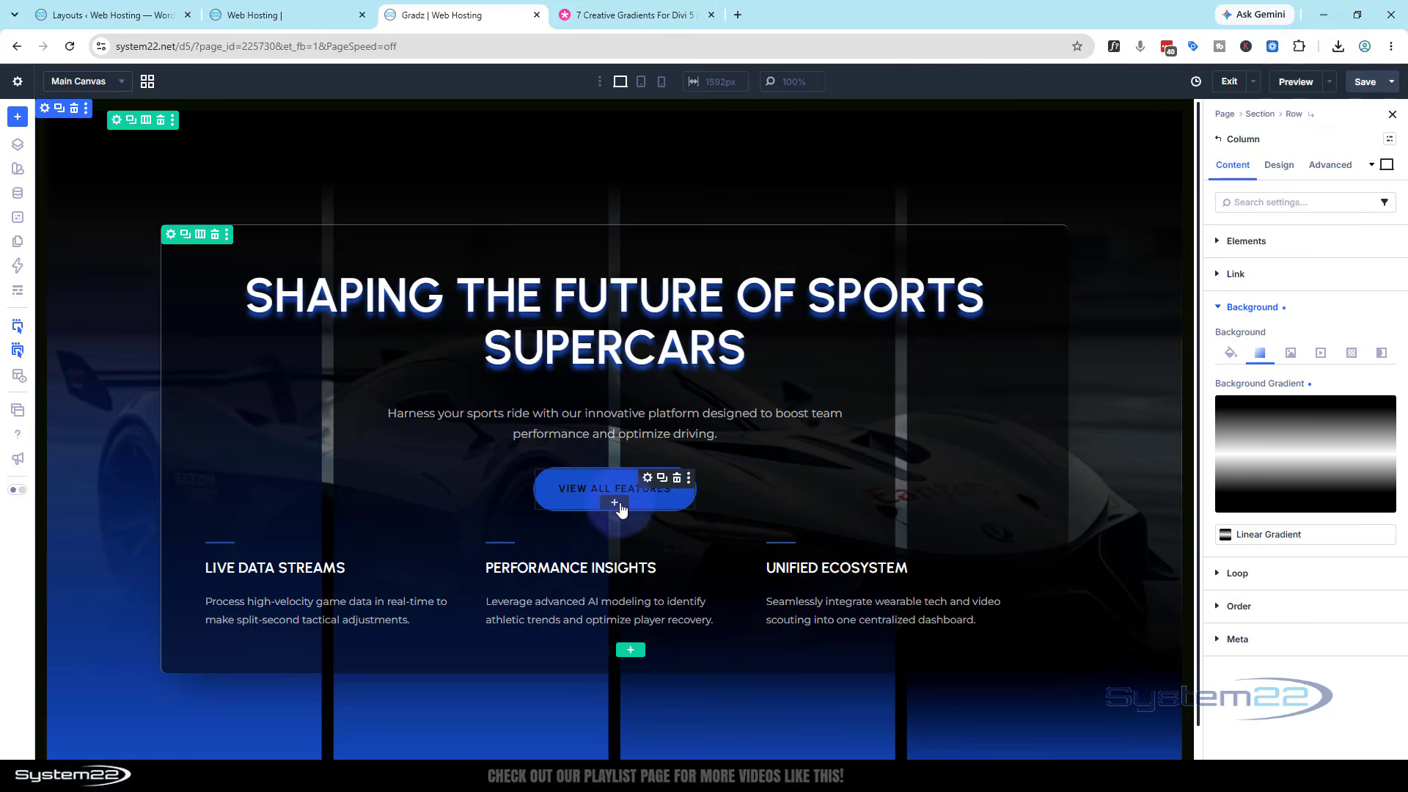
Set the View All Features button's text color to white, FFFFFF.
left_click(647, 480)
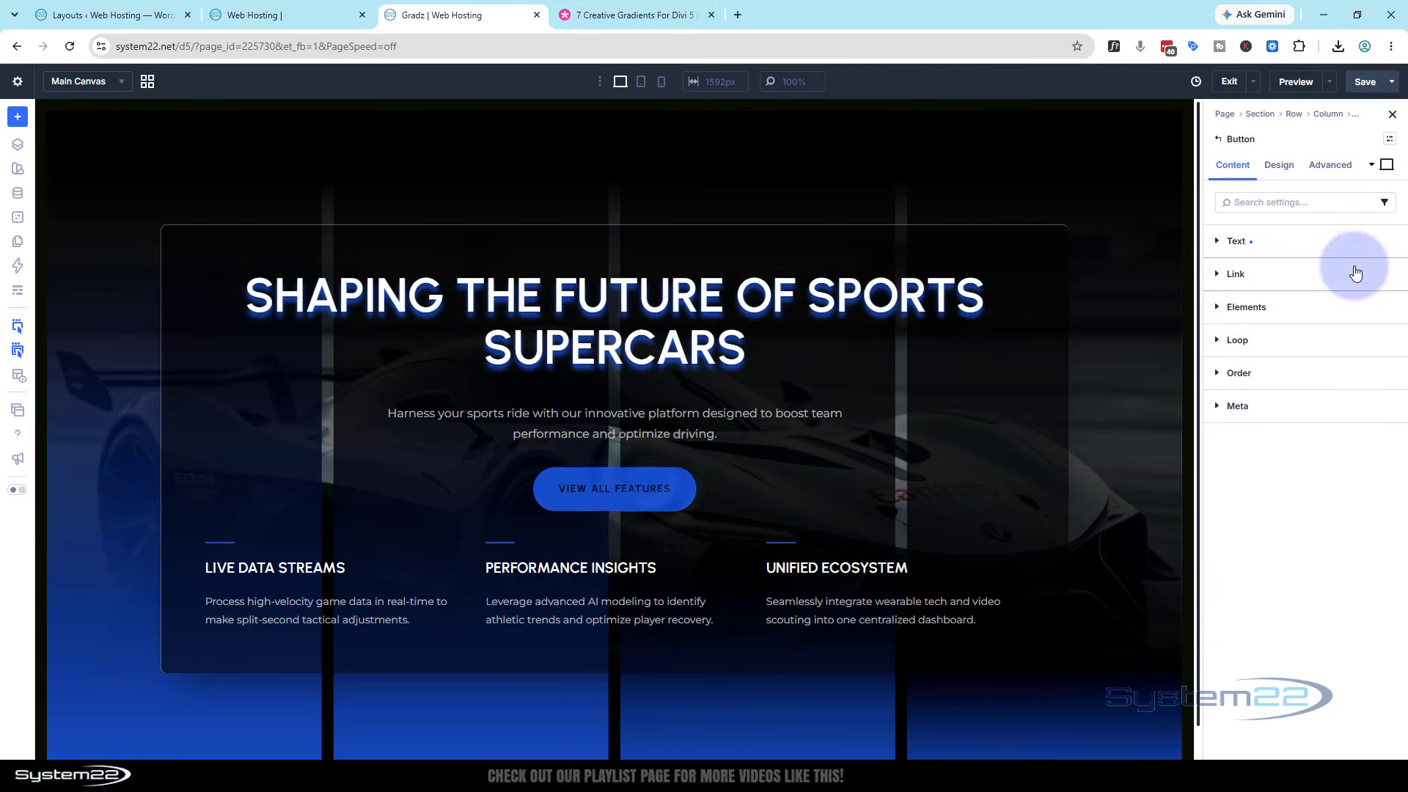
left_click(1279, 164)
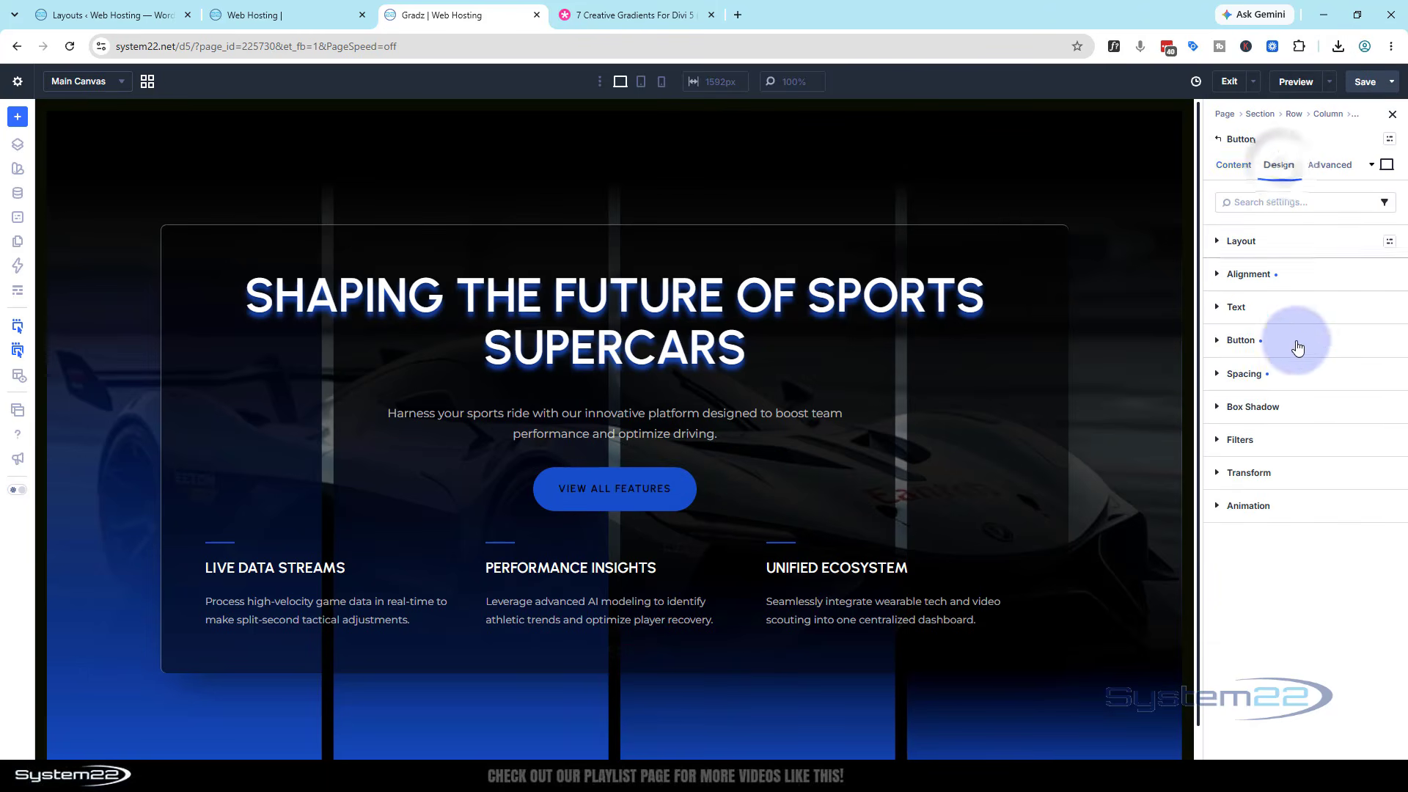
left_click(1237, 342)
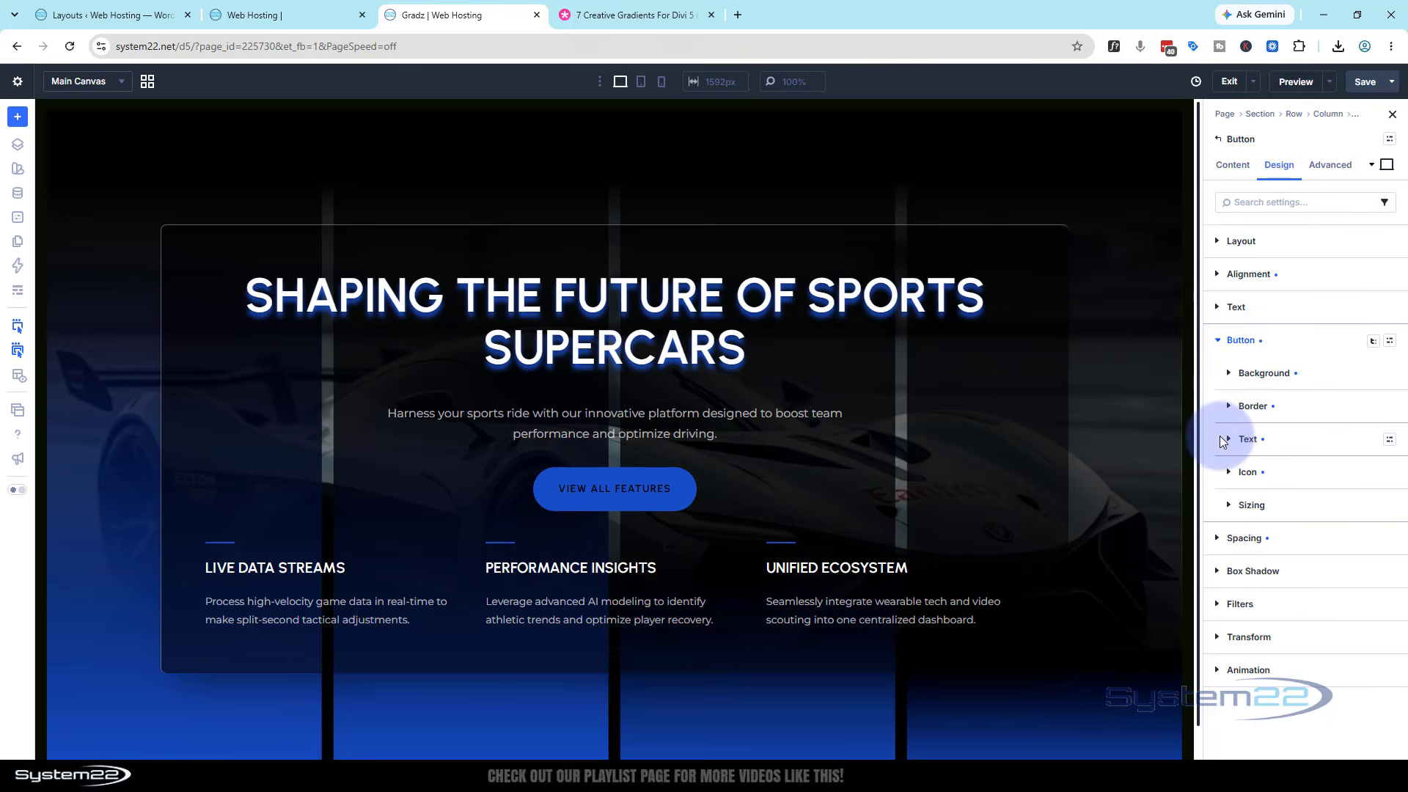
left_click(1229, 442)
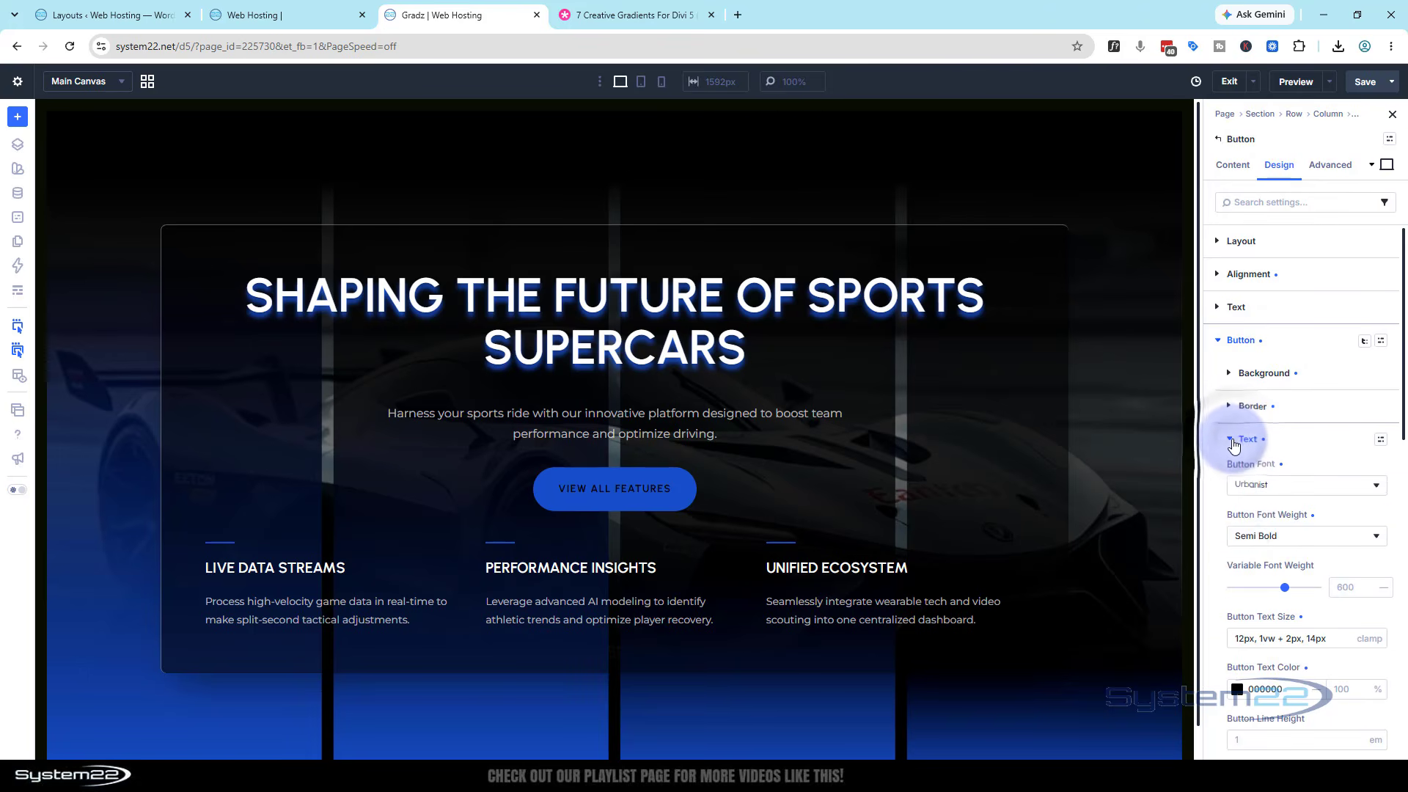
scroll(1258, 532, "down", 3)
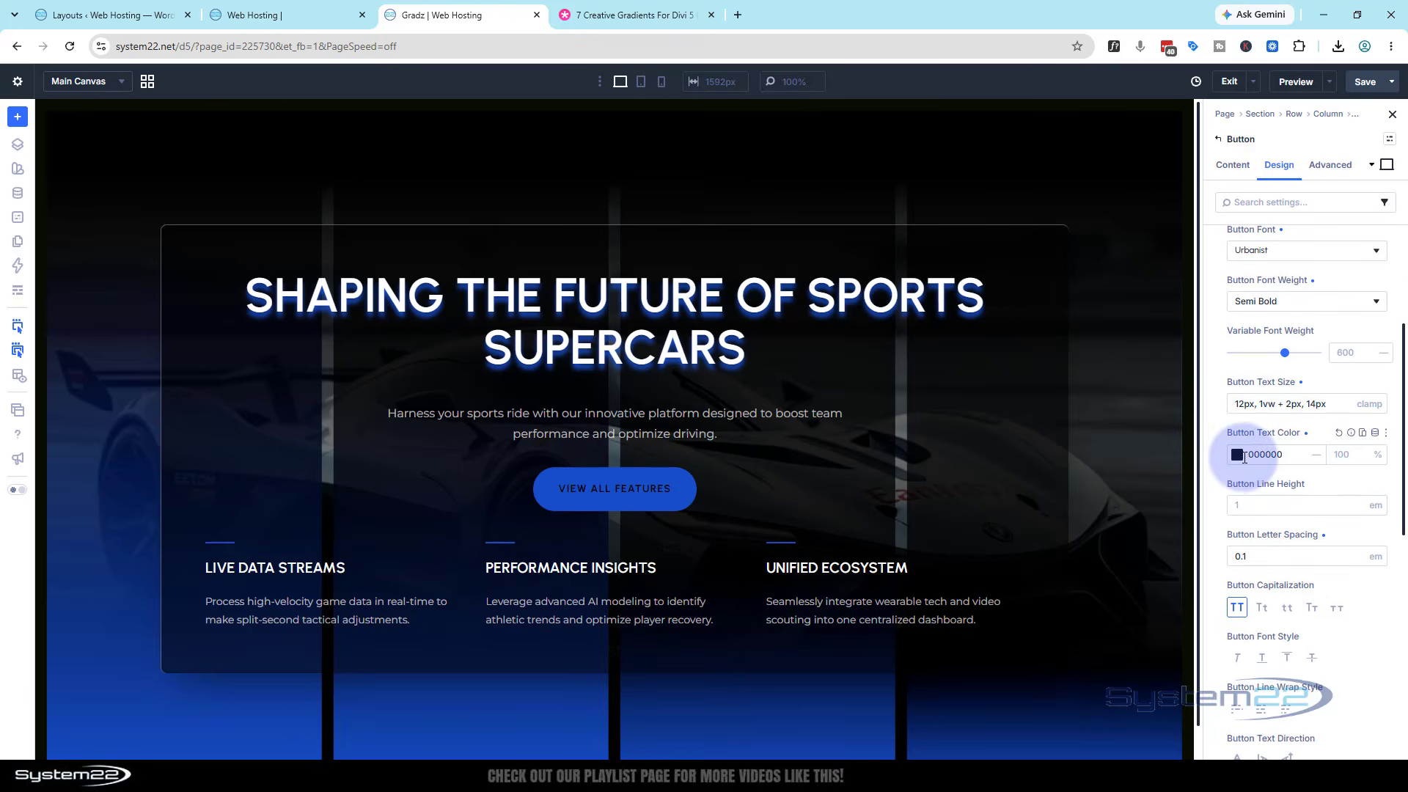
left_click(1237, 456)
left_click_drag(1100, 429, 987, 400)
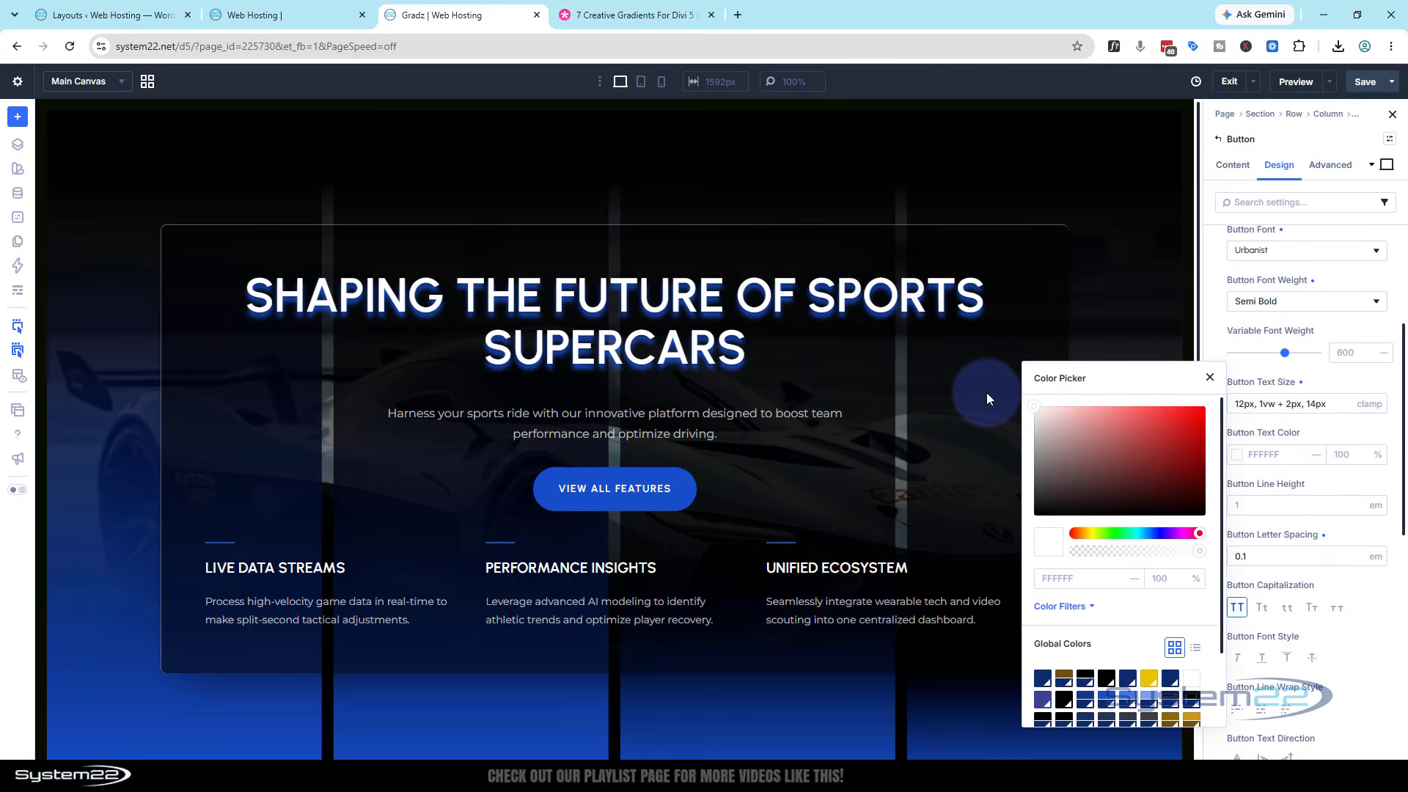
left_click(1210, 377)
Save the page and open its live preview in a new browser tab.
left_click(1364, 84)
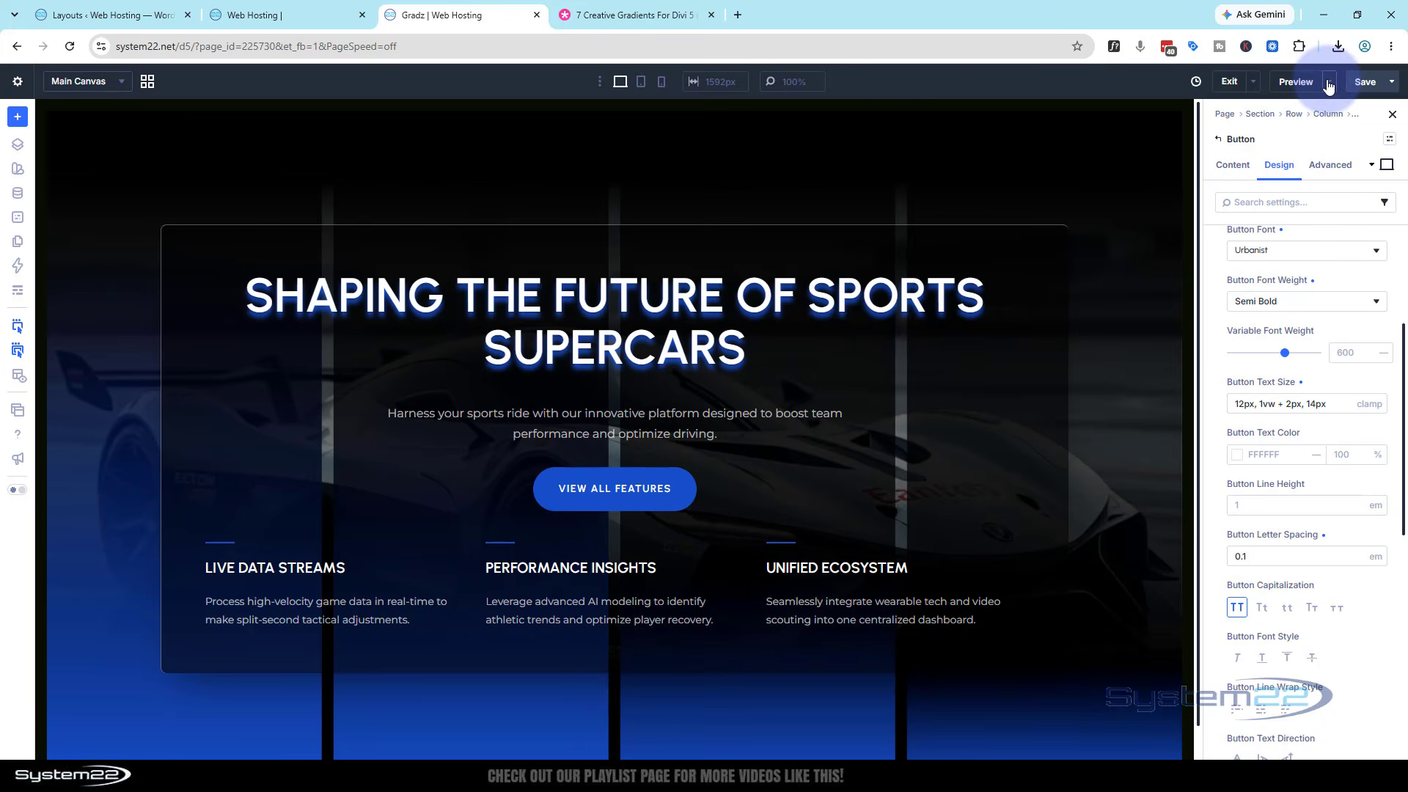
left_click(1329, 82)
left_click(1285, 117)
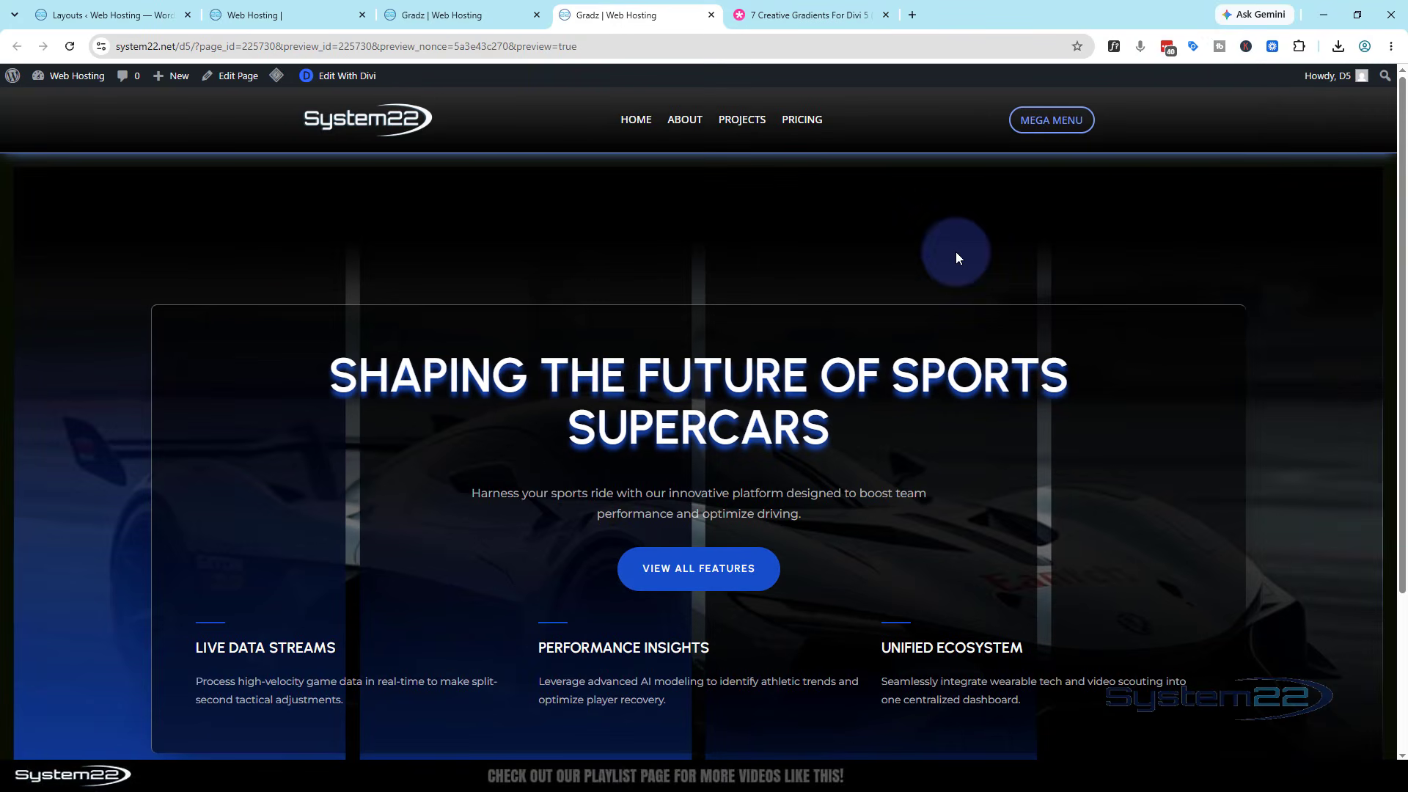
Examine the supercar hero from header to footer on the preview page, checking the gradient strips, car background and button.
scroll(951, 248, "down", 3)
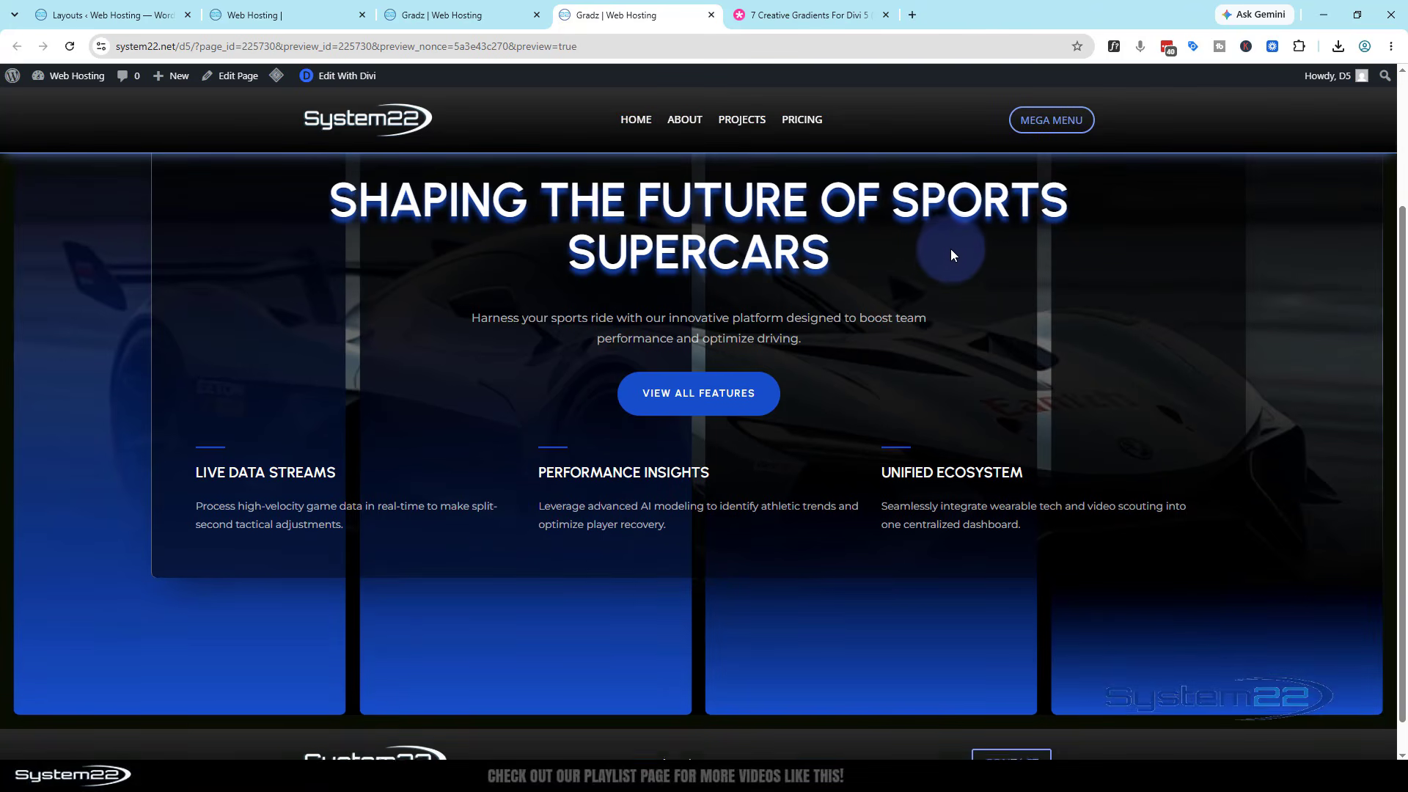
scroll(946, 259, "up", 1)
scroll(946, 259, "down", 2)
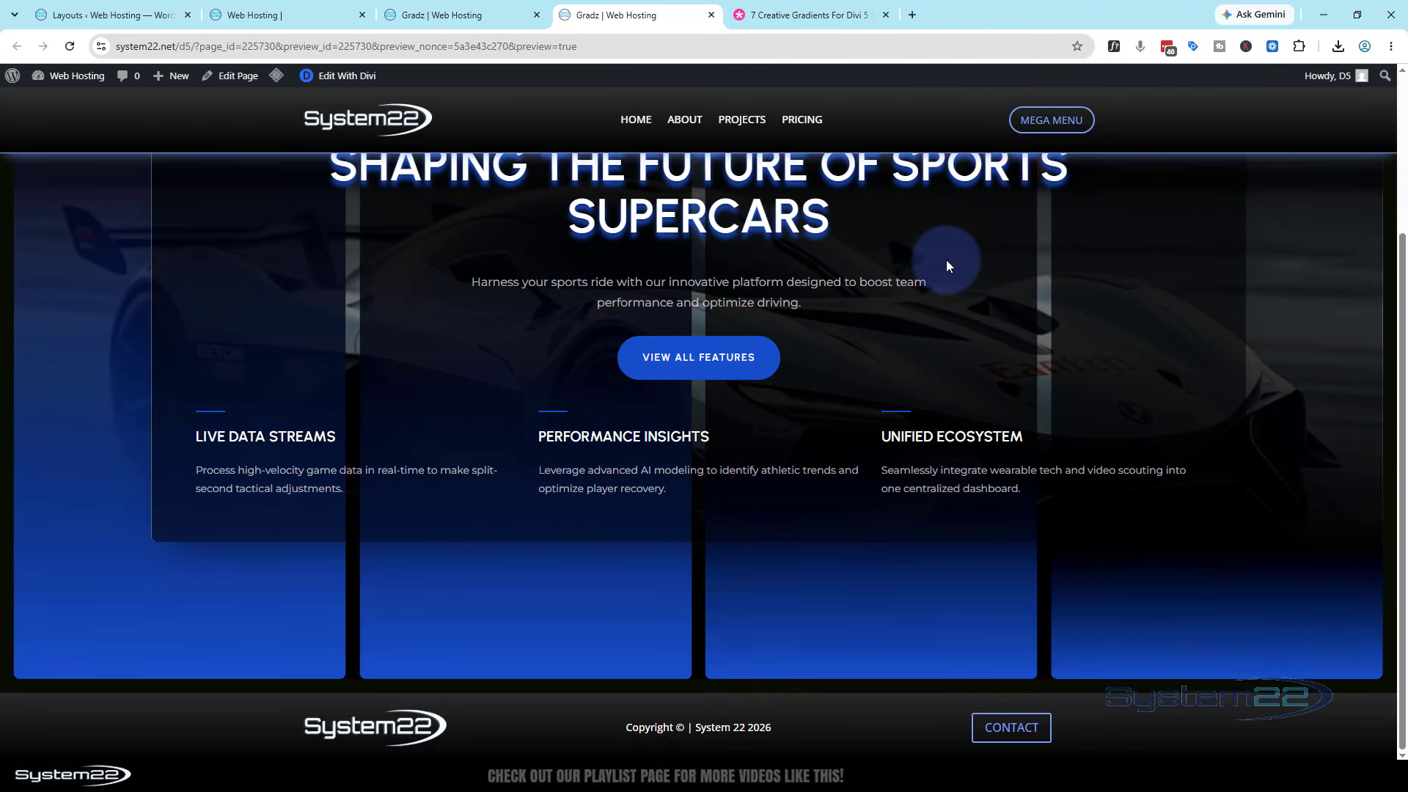
scroll(946, 260, "up", 2)
scroll(946, 260, "up", 2)
scroll(947, 261, "down", 1)
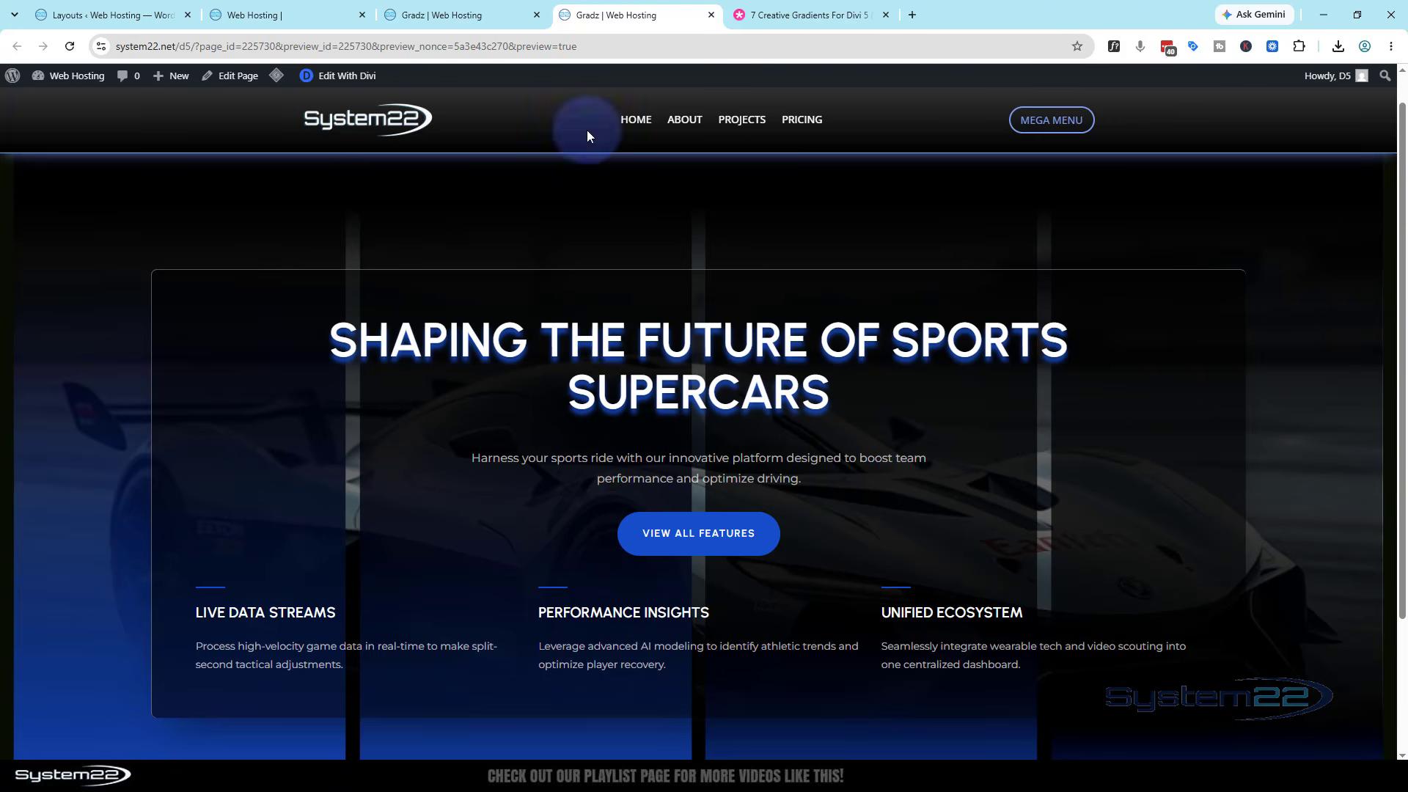
scroll(832, 301, "up", 1)
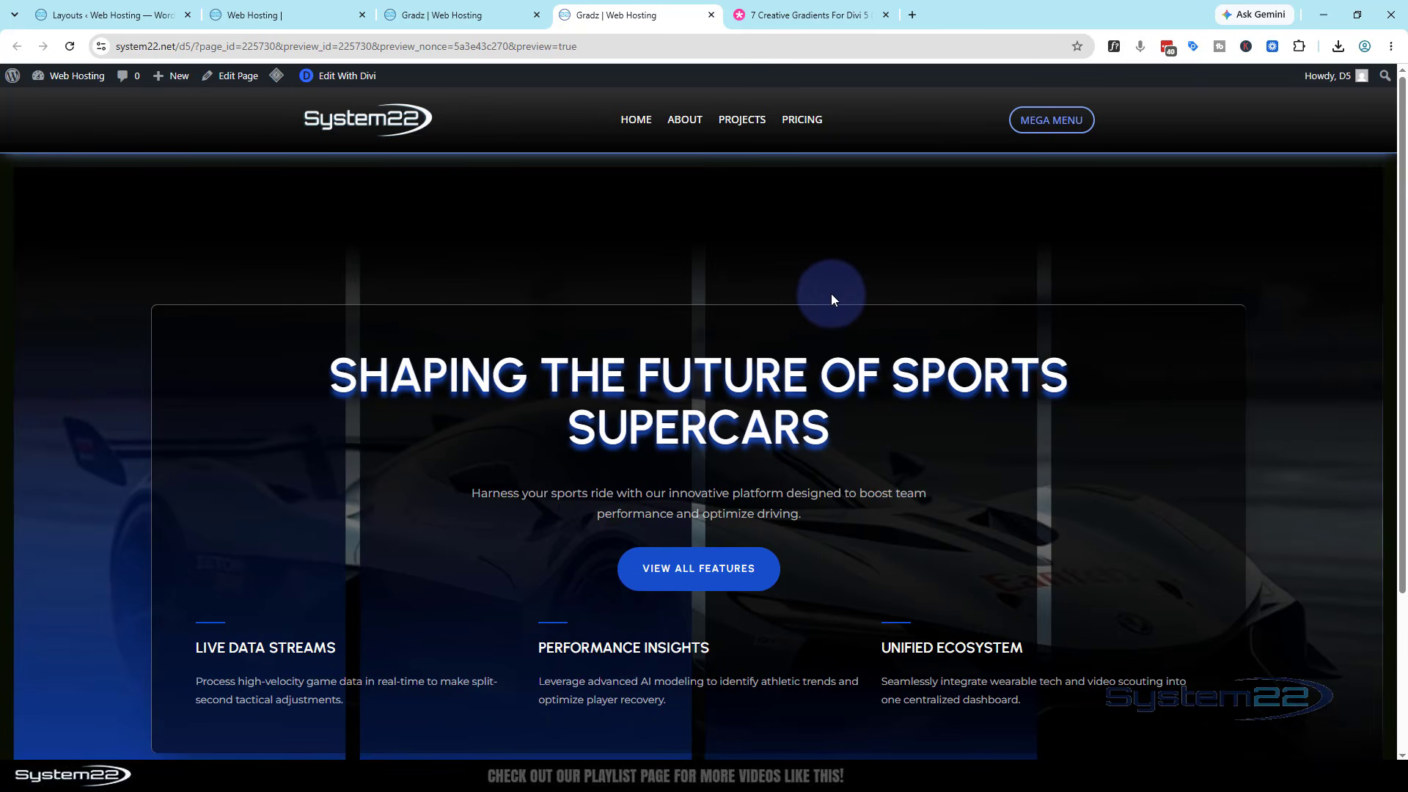
scroll(830, 275, "down", 3)
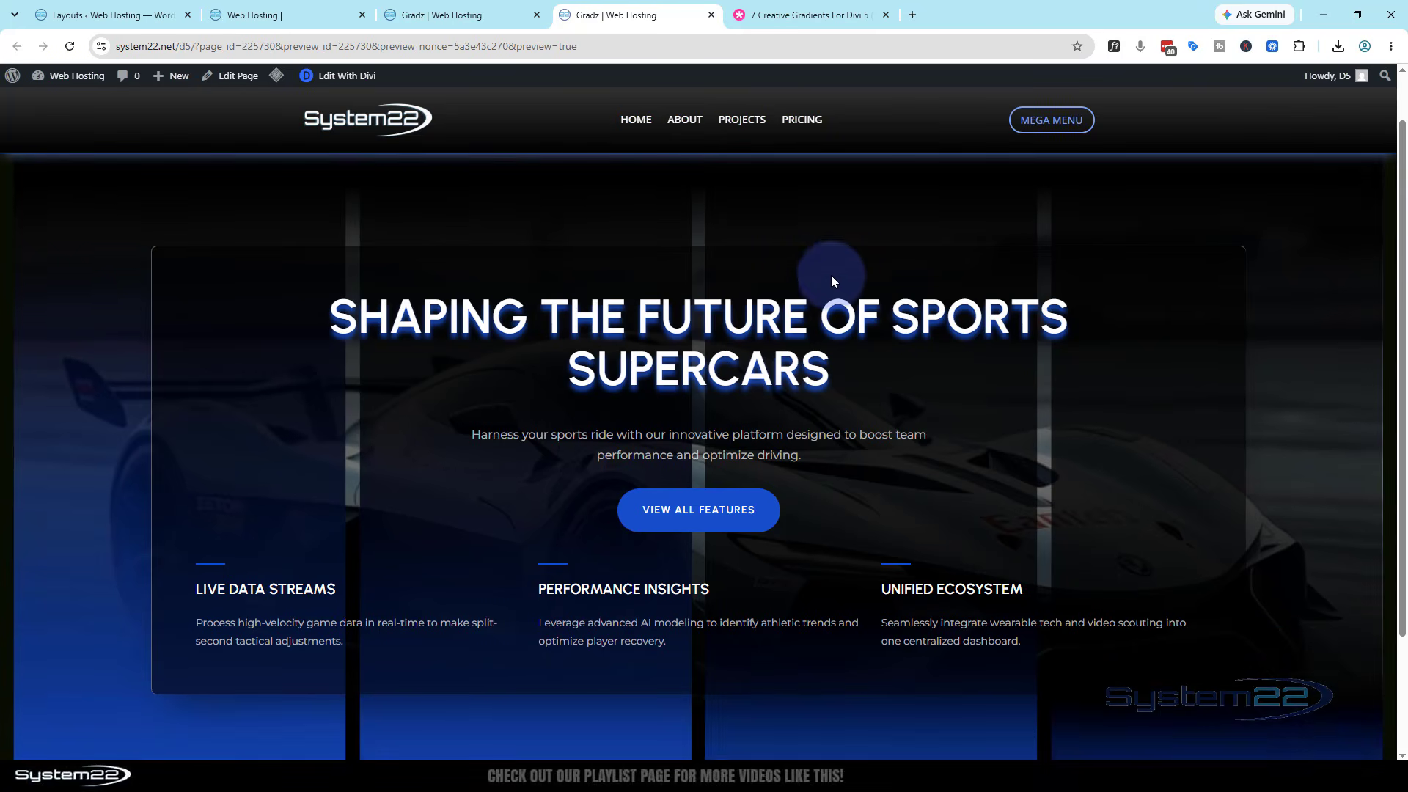
scroll(597, 173, "up", 1)
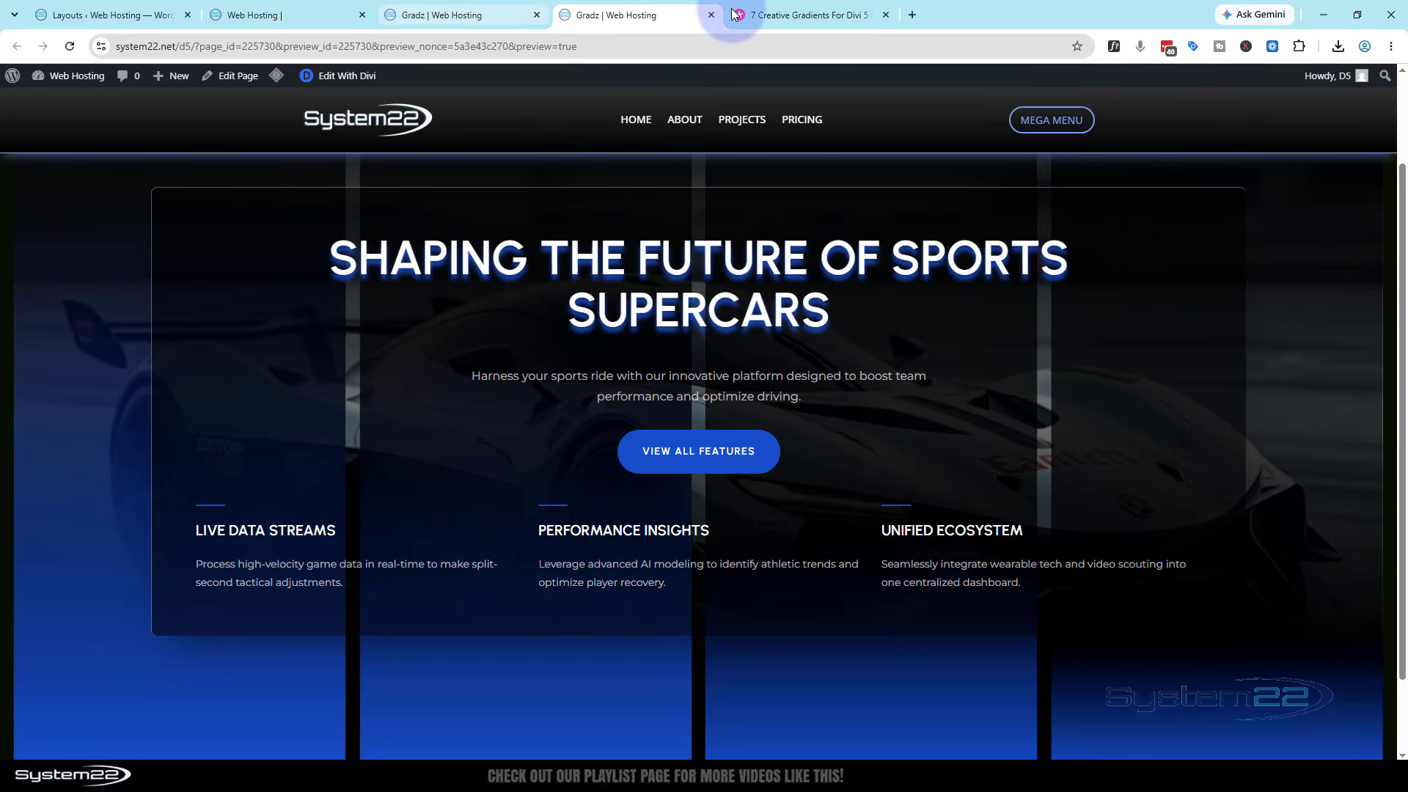
Switch to the 7 Creative Gradients For Divi 5 blog post and look through its numbered section previews.
left_click(811, 13)
scroll(650, 440, "up", 6)
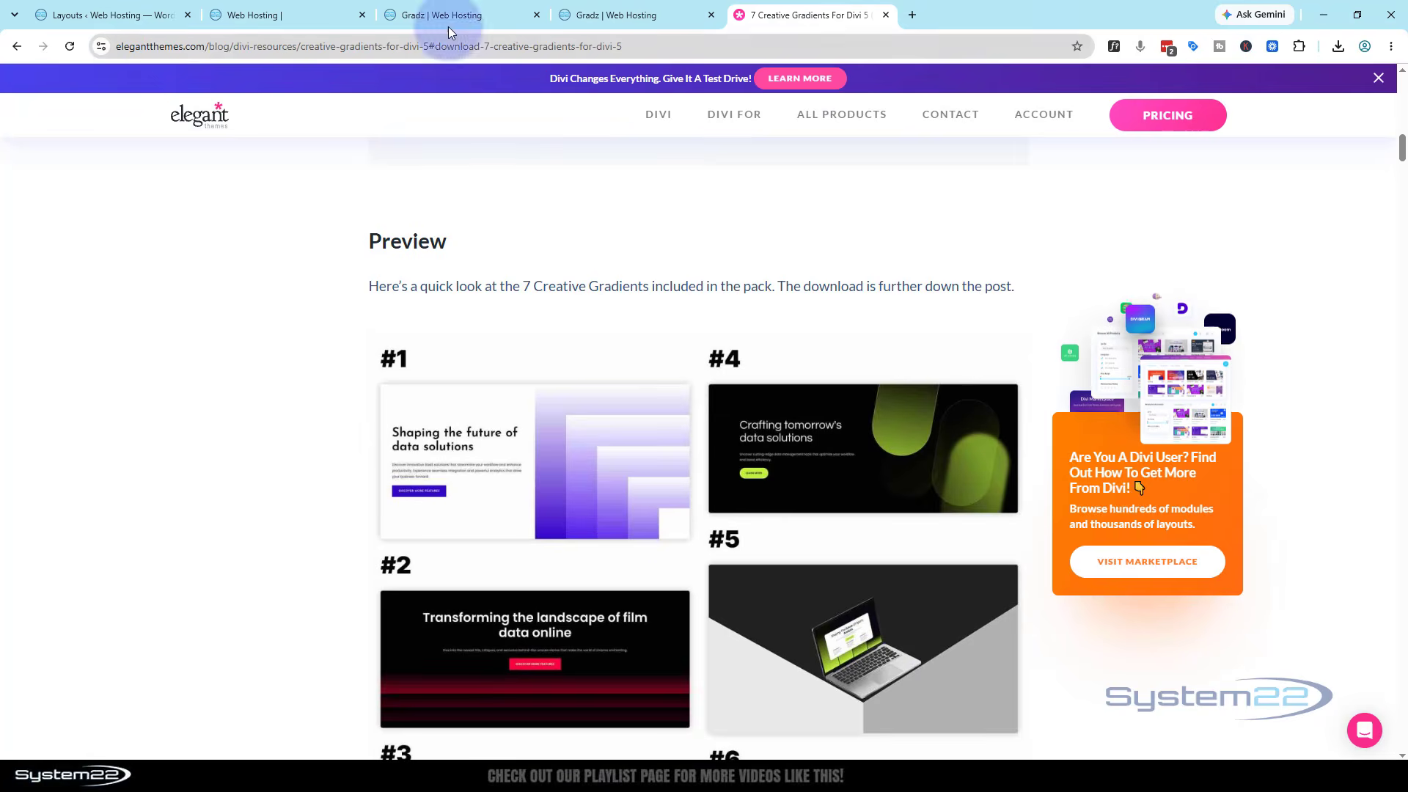
scroll(339, 389, "up", 4)
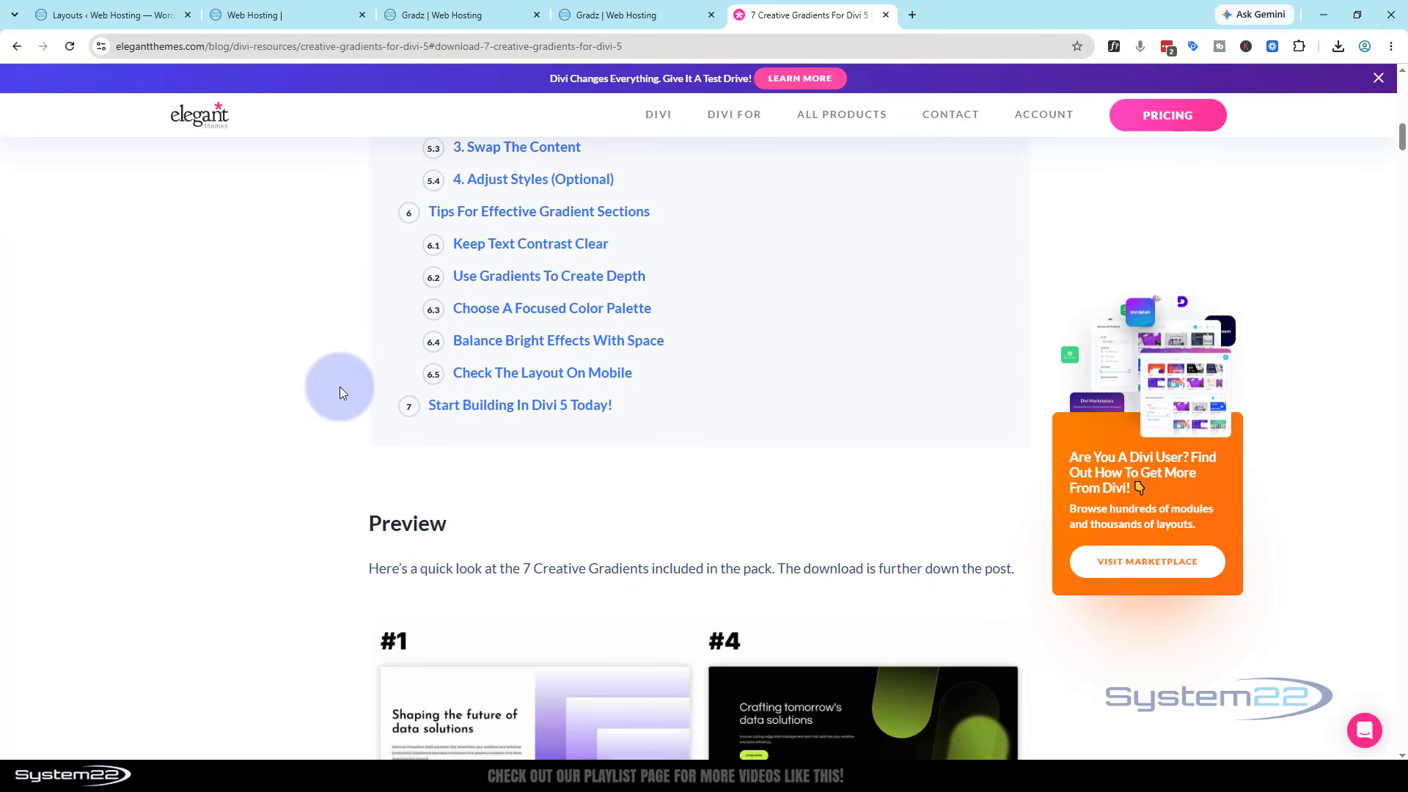
scroll(340, 385, "down", 2)
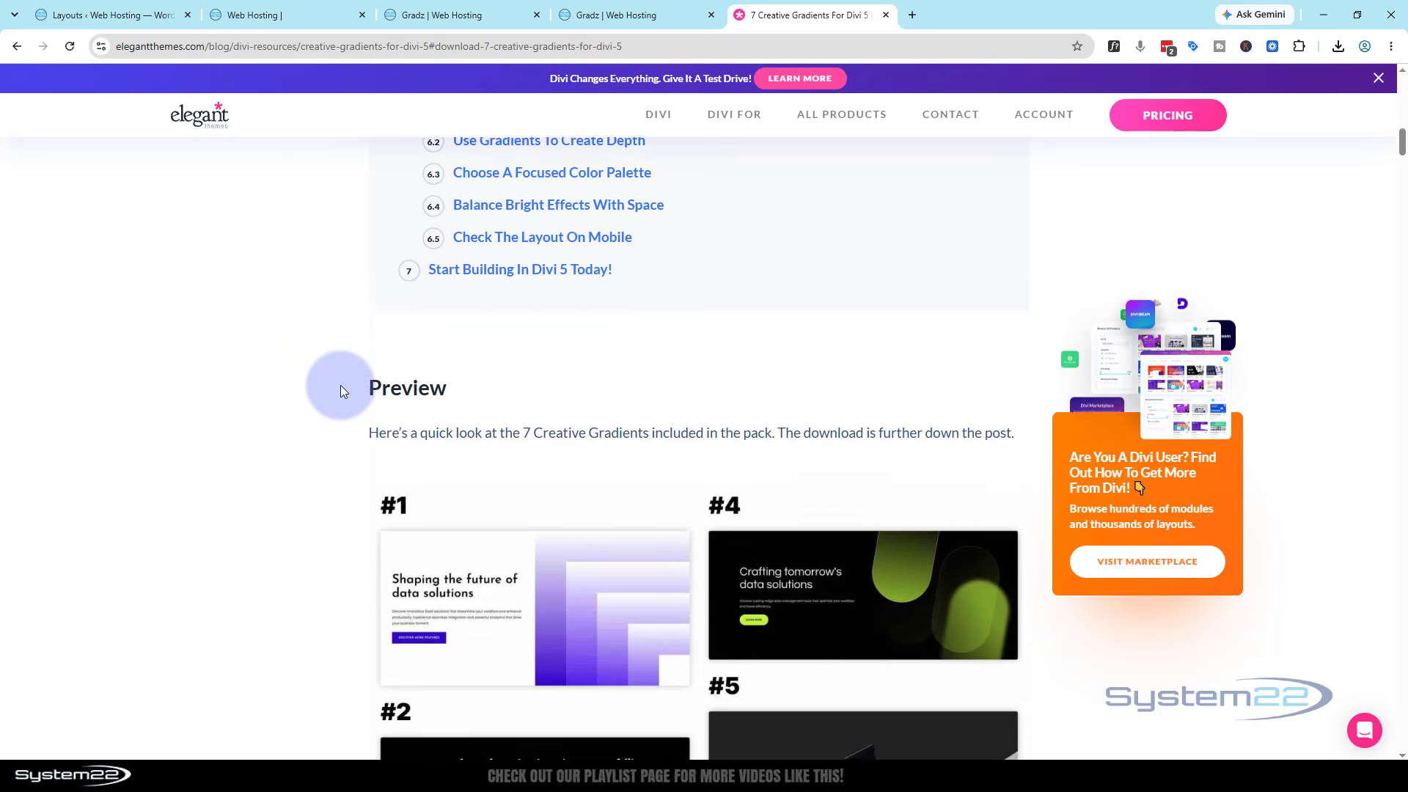
scroll(341, 385, "down", 4)
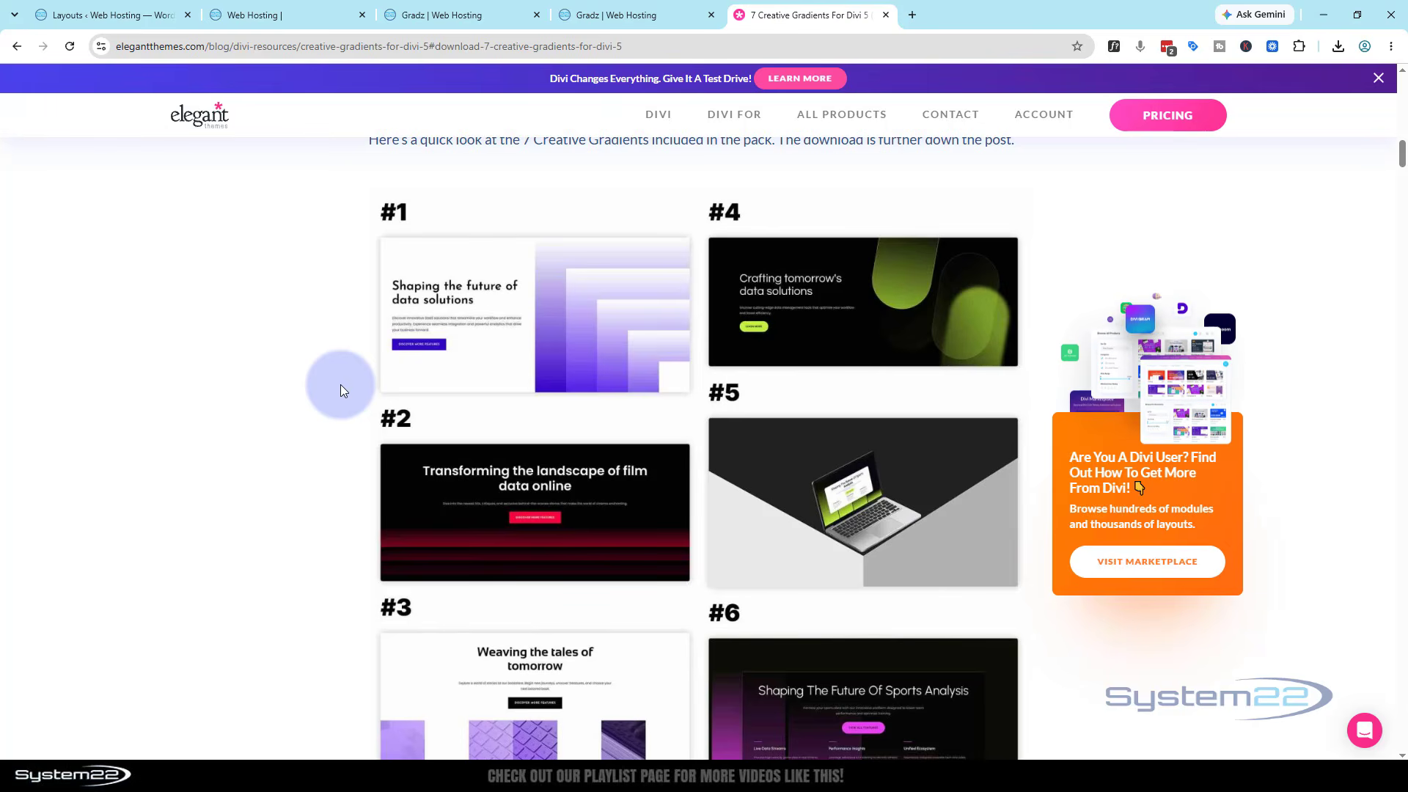
Look over the remaining section previews down to #7, and return to the title of the 7 Creative Gradients blog post.
scroll(340, 385, "down", 6)
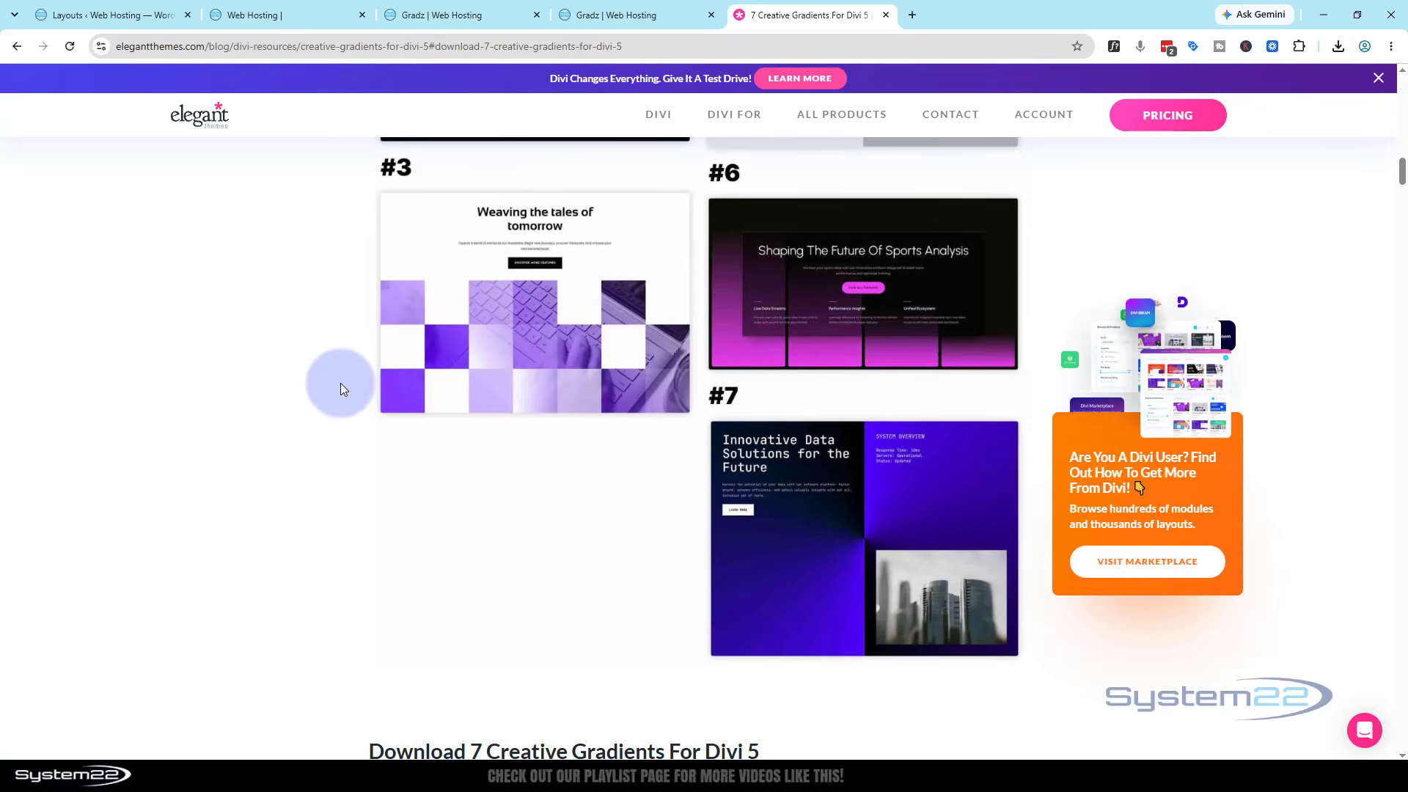
scroll(340, 382, "up", 10)
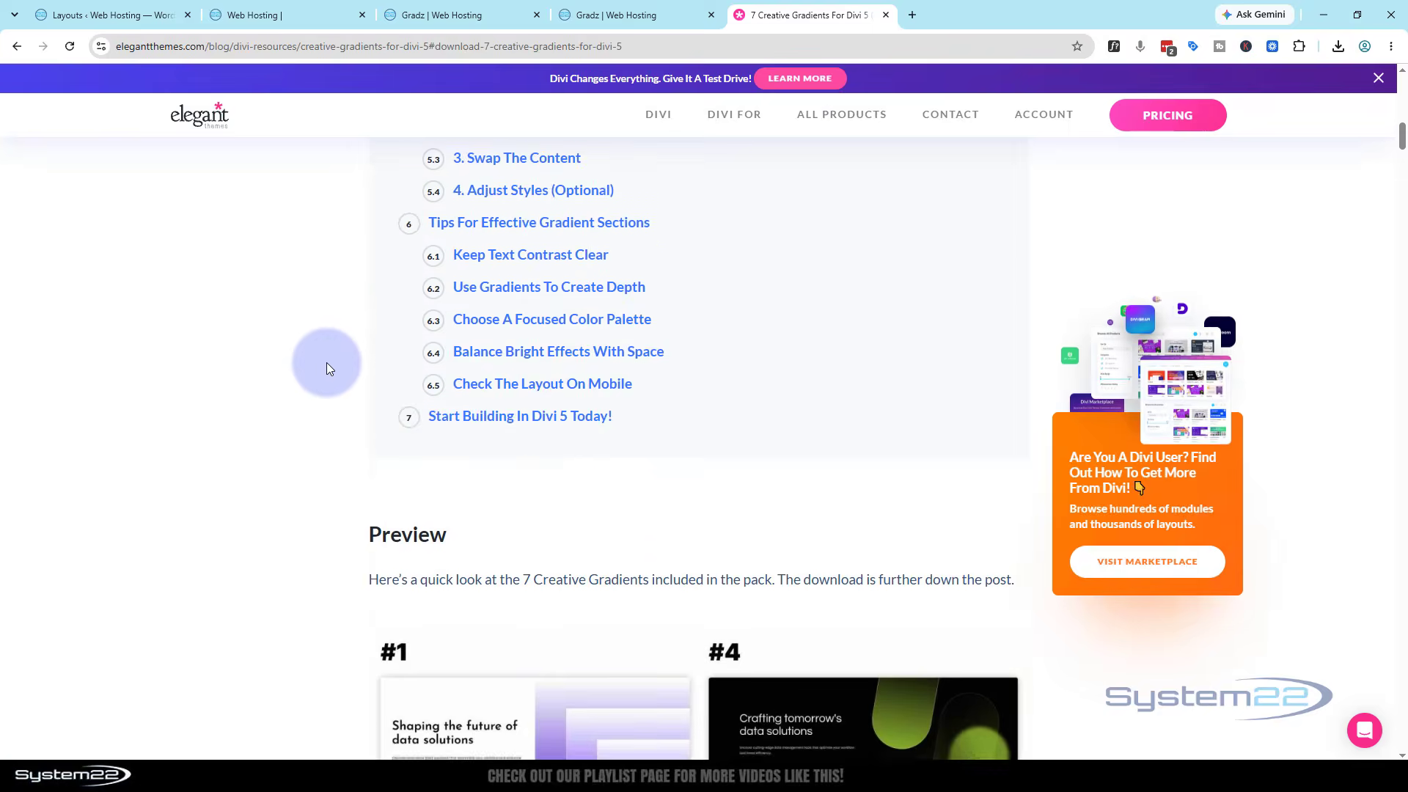
scroll(327, 362, "up", 14)
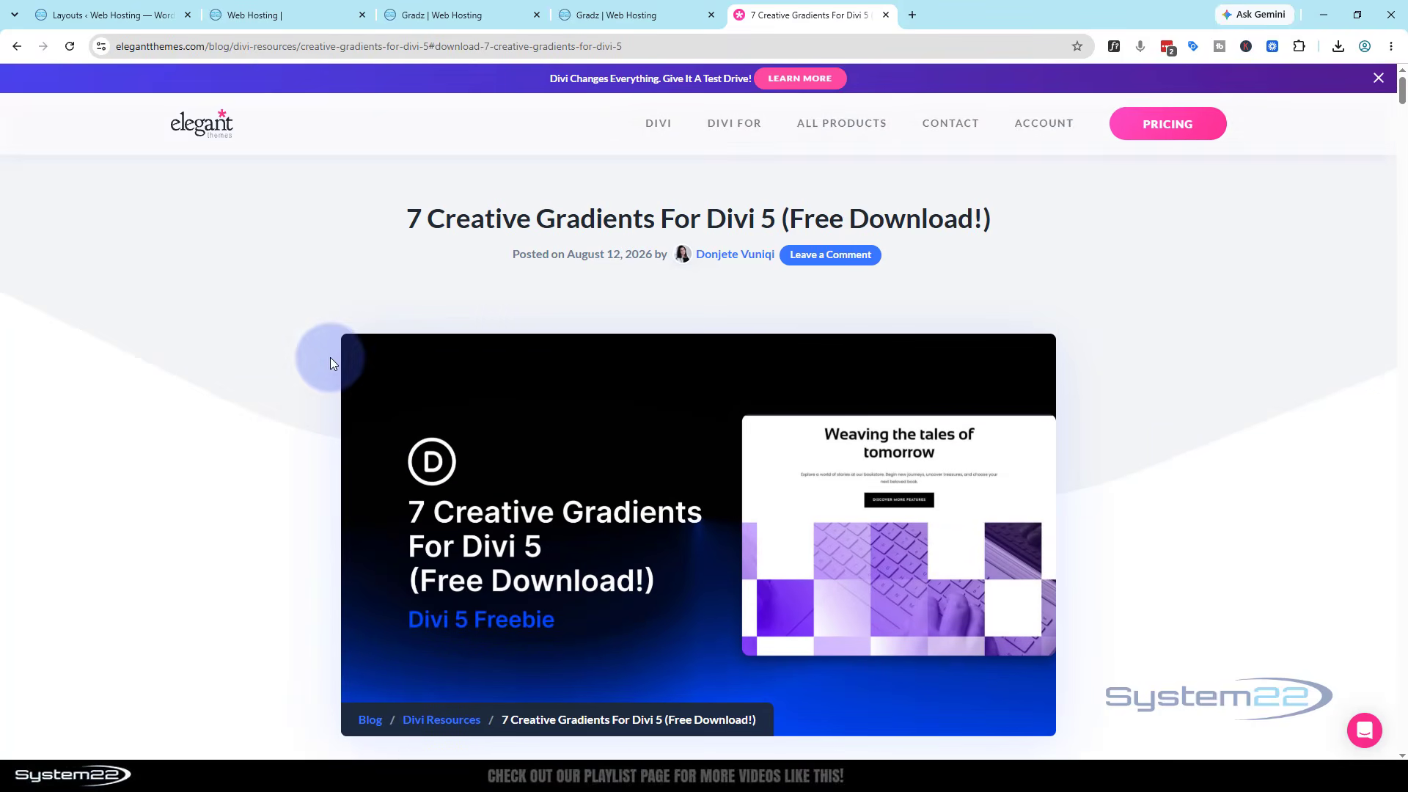
Return to the Gradz preview page and review the supercar hero and its gradient strips down to the footer.
left_click(633, 15)
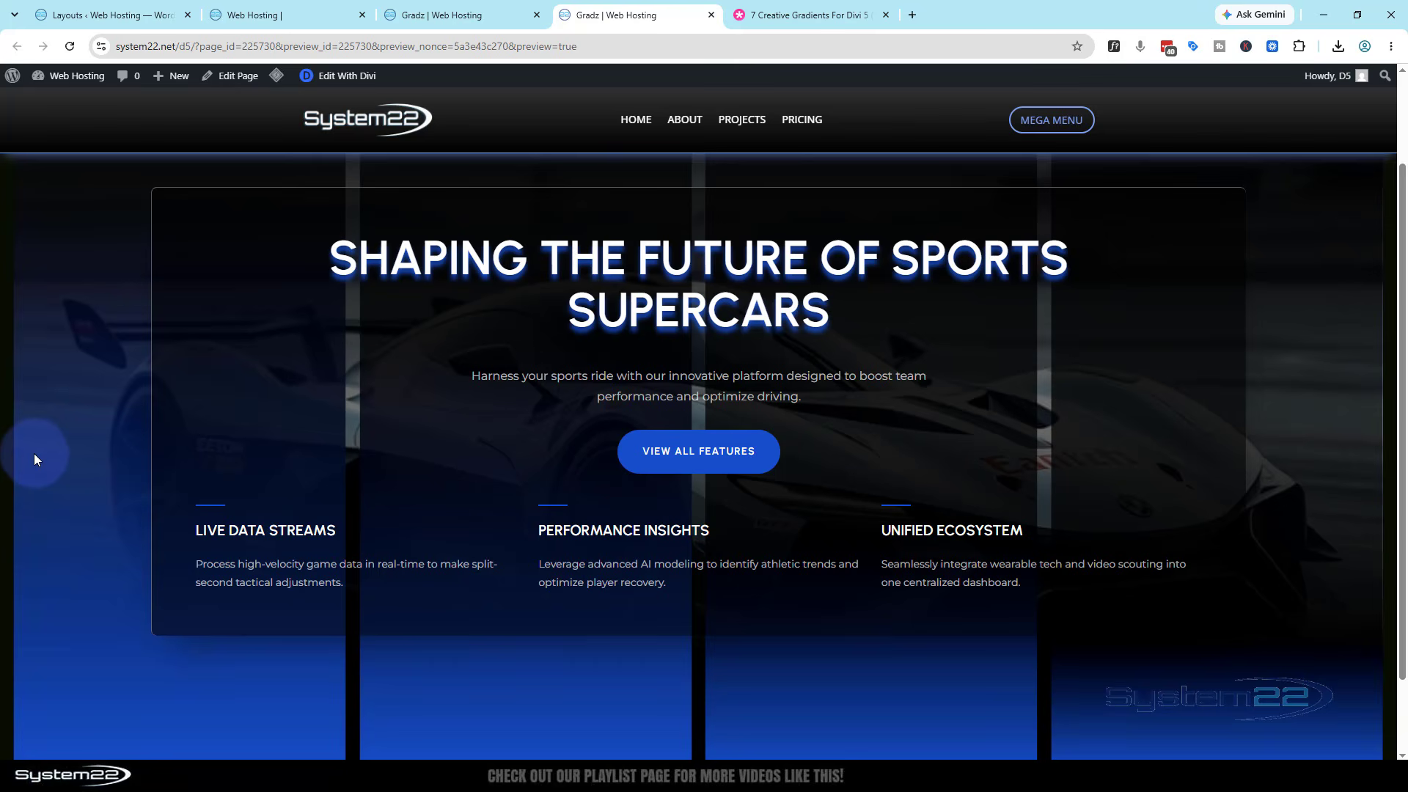
scroll(35, 454, "up", 1)
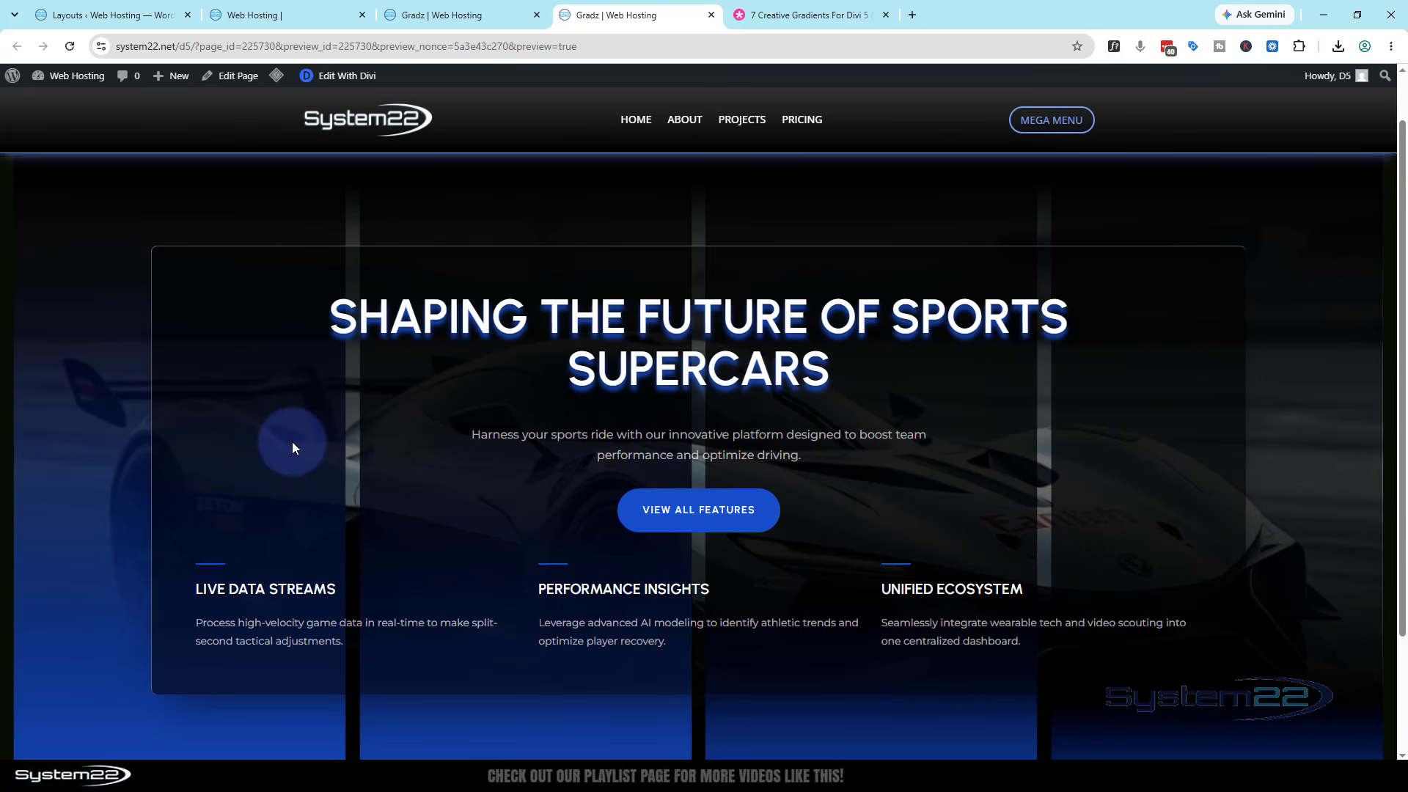
scroll(291, 442, "down", 2)
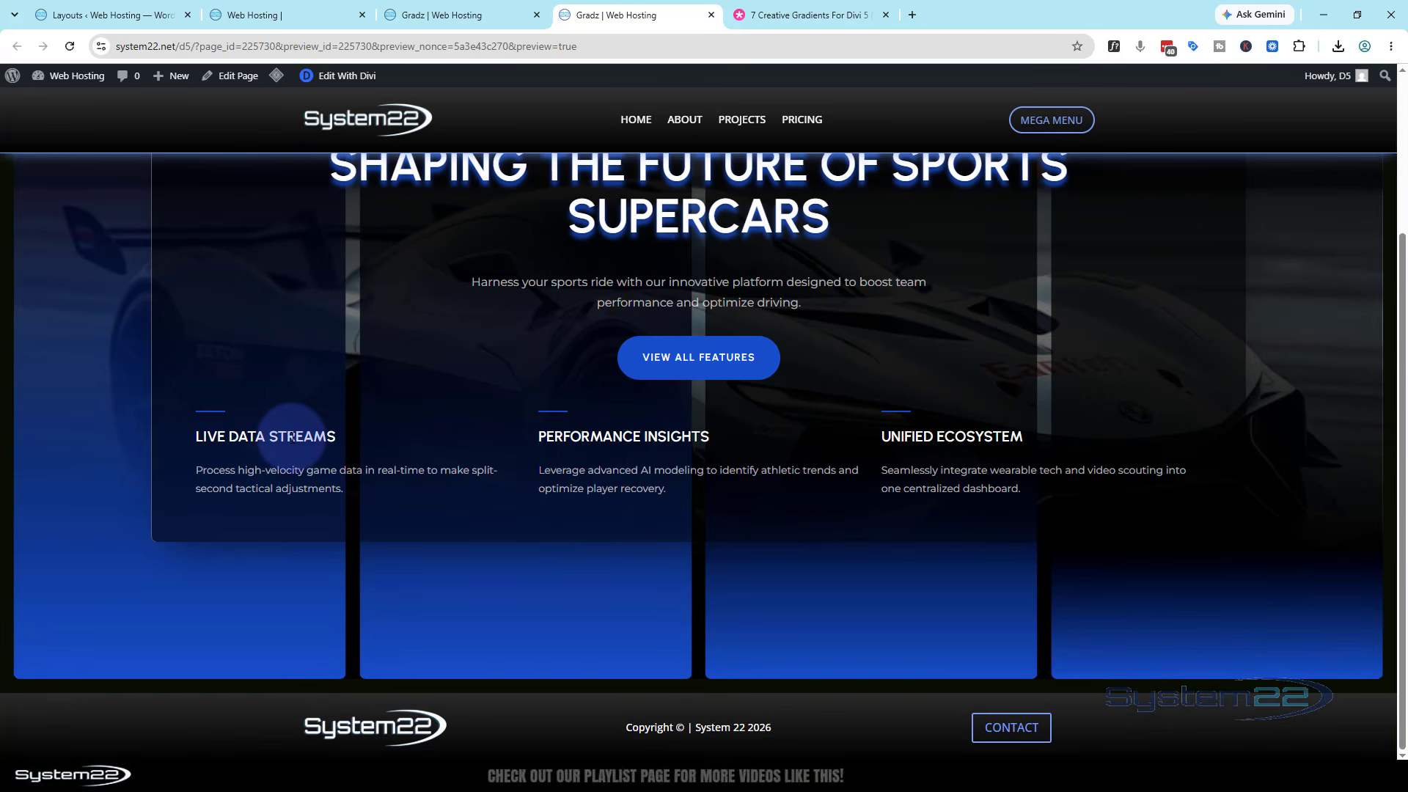
scroll(292, 437, "up", 3)
scroll(292, 438, "down", 1)
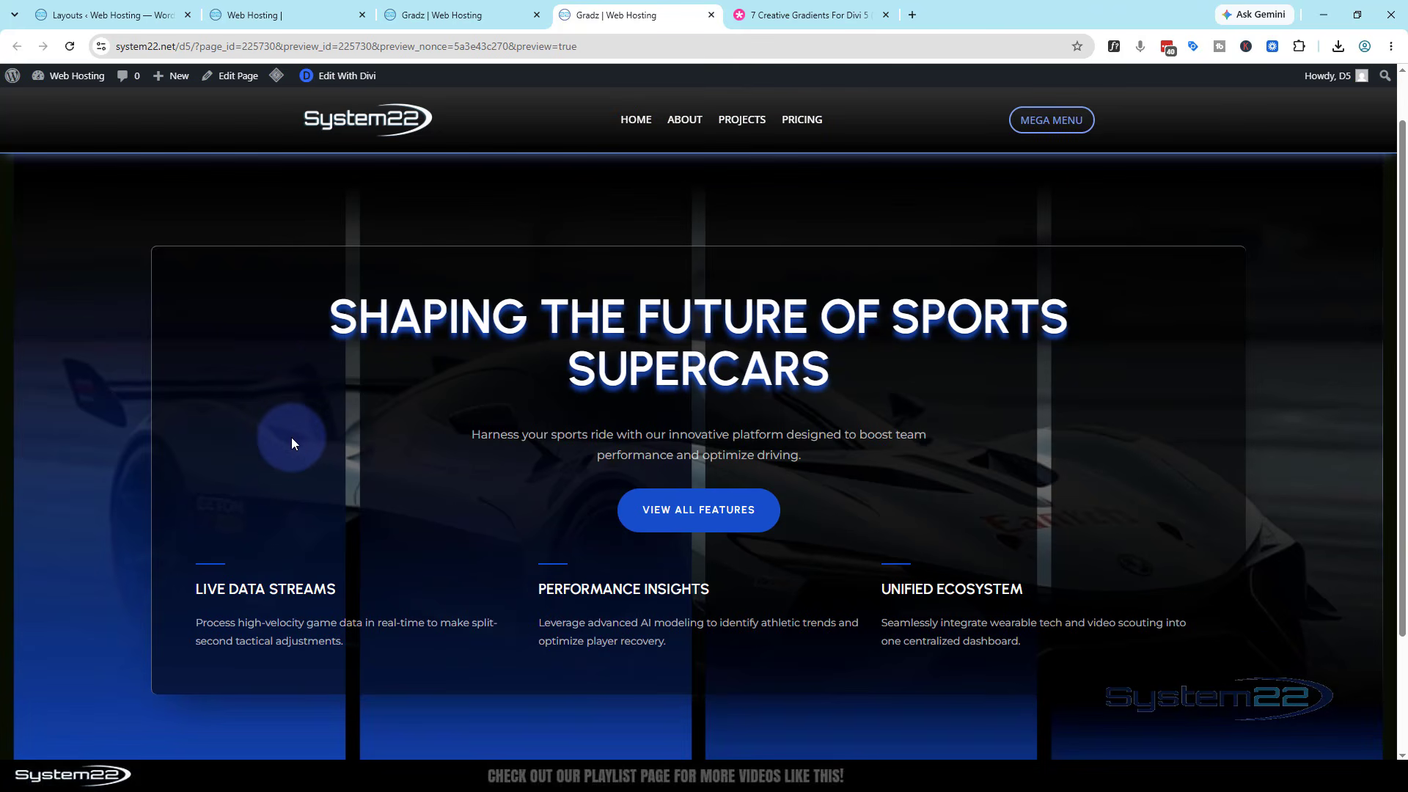
Reopen the 7 Creative Gradients For Divi 5 blog post and browse from its title through the table of contents to the section previews.
left_click(837, 17)
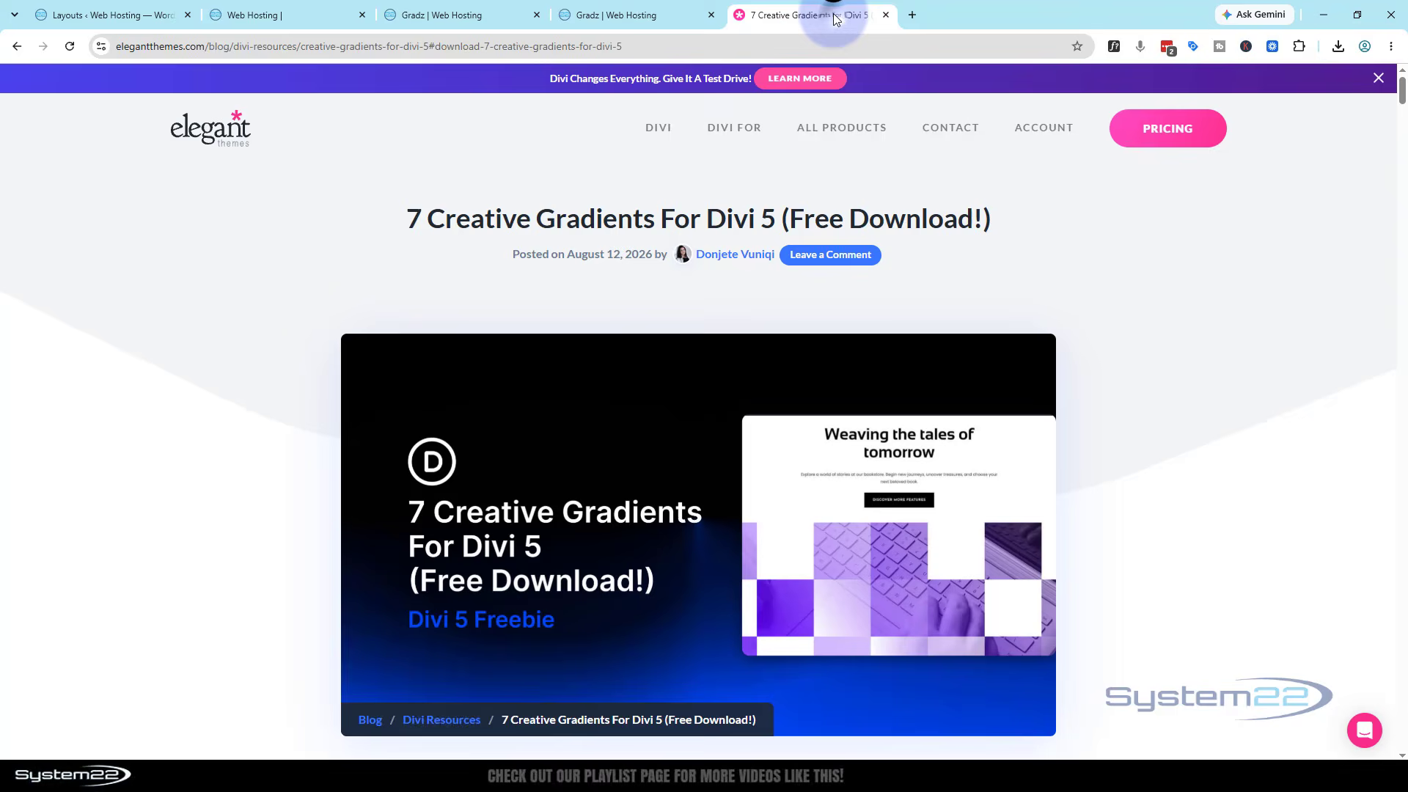
scroll(707, 323, "down", 7)
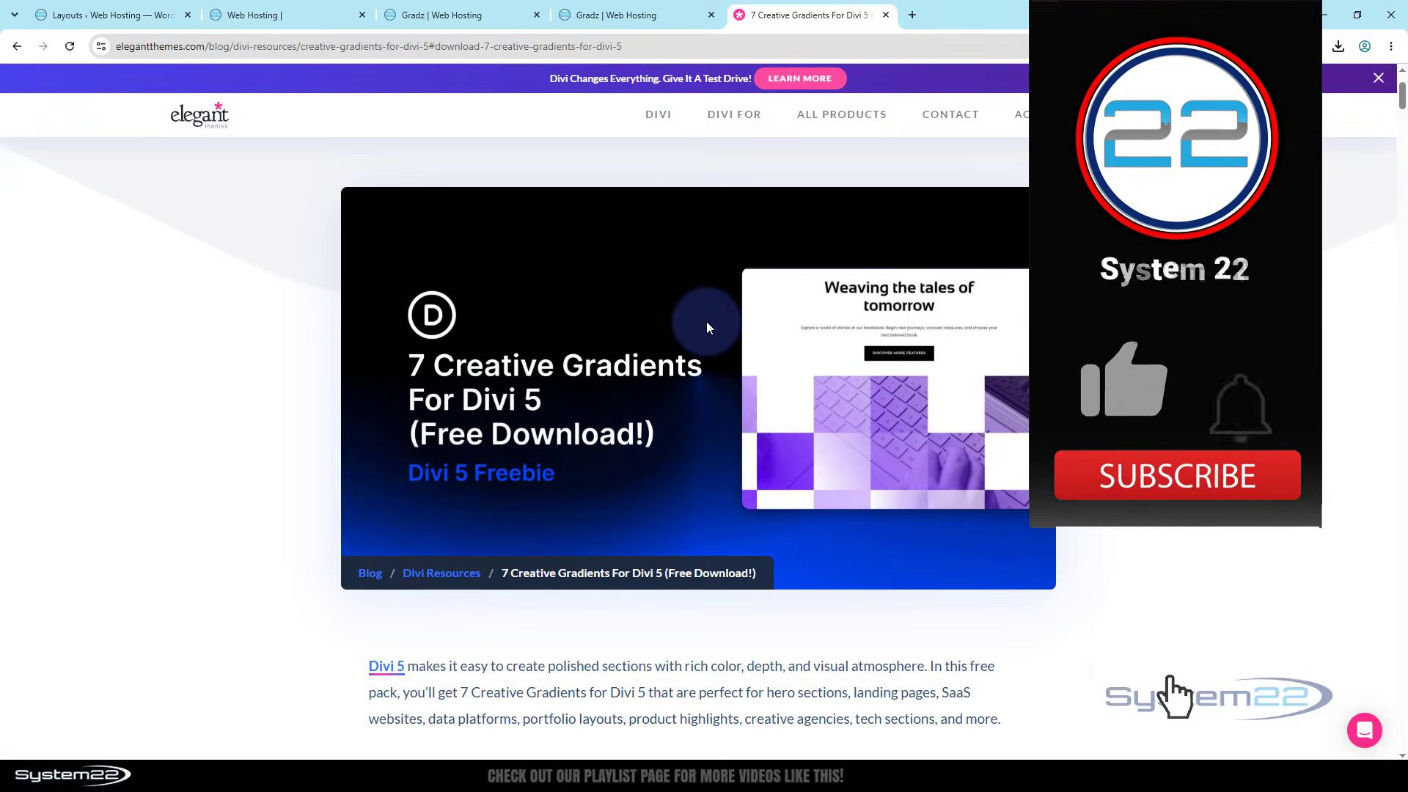
scroll(708, 323, "down", 8)
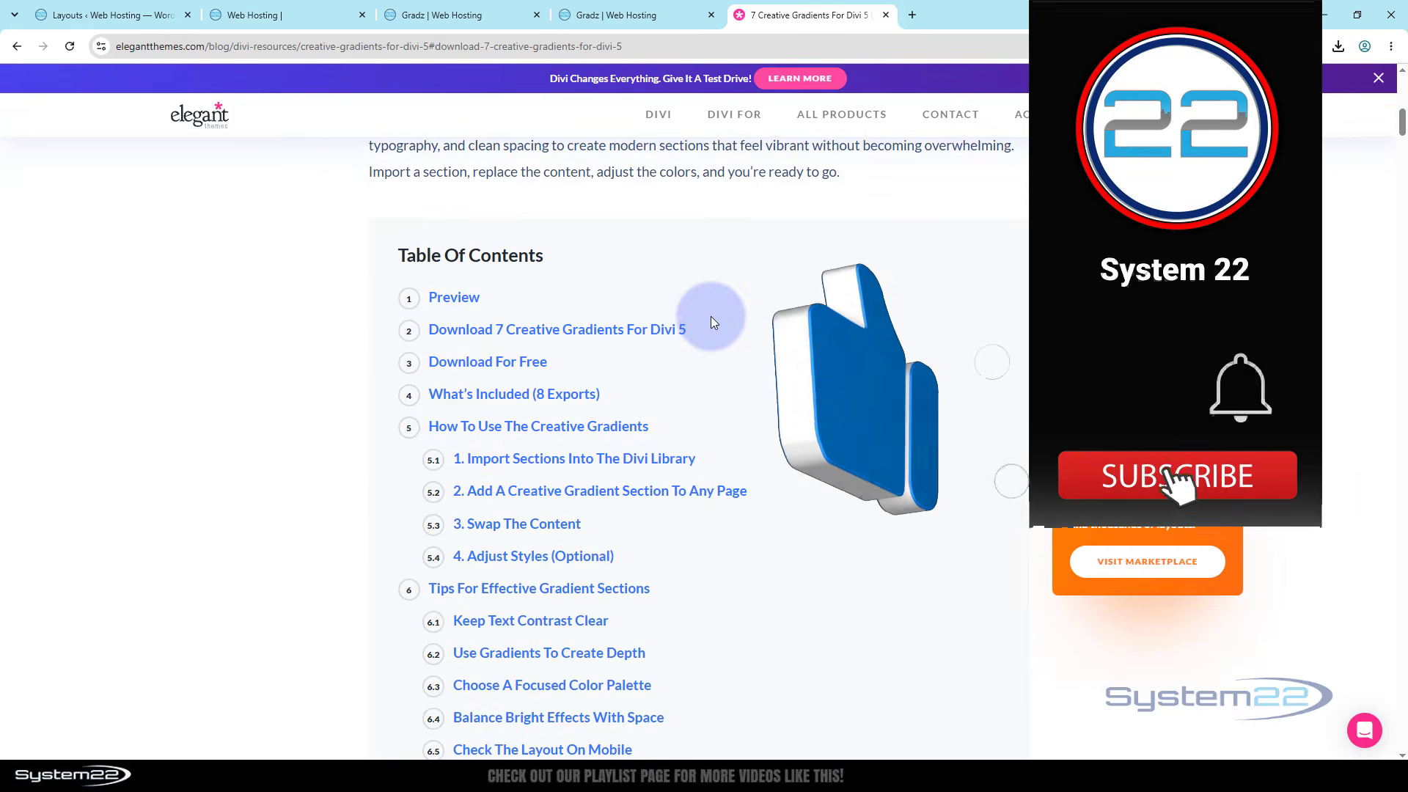
scroll(711, 322, "down", 8)
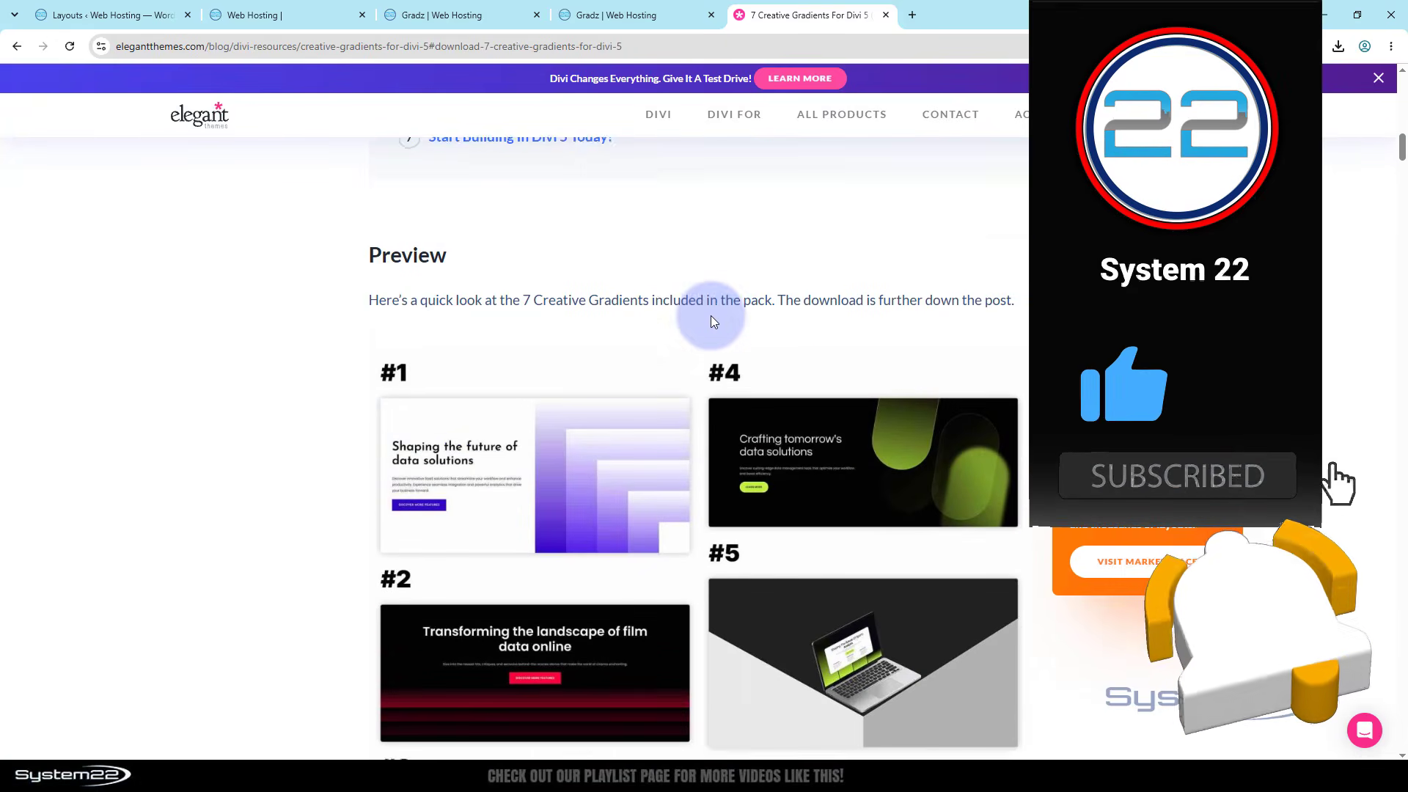
scroll(713, 319, "down", 1)
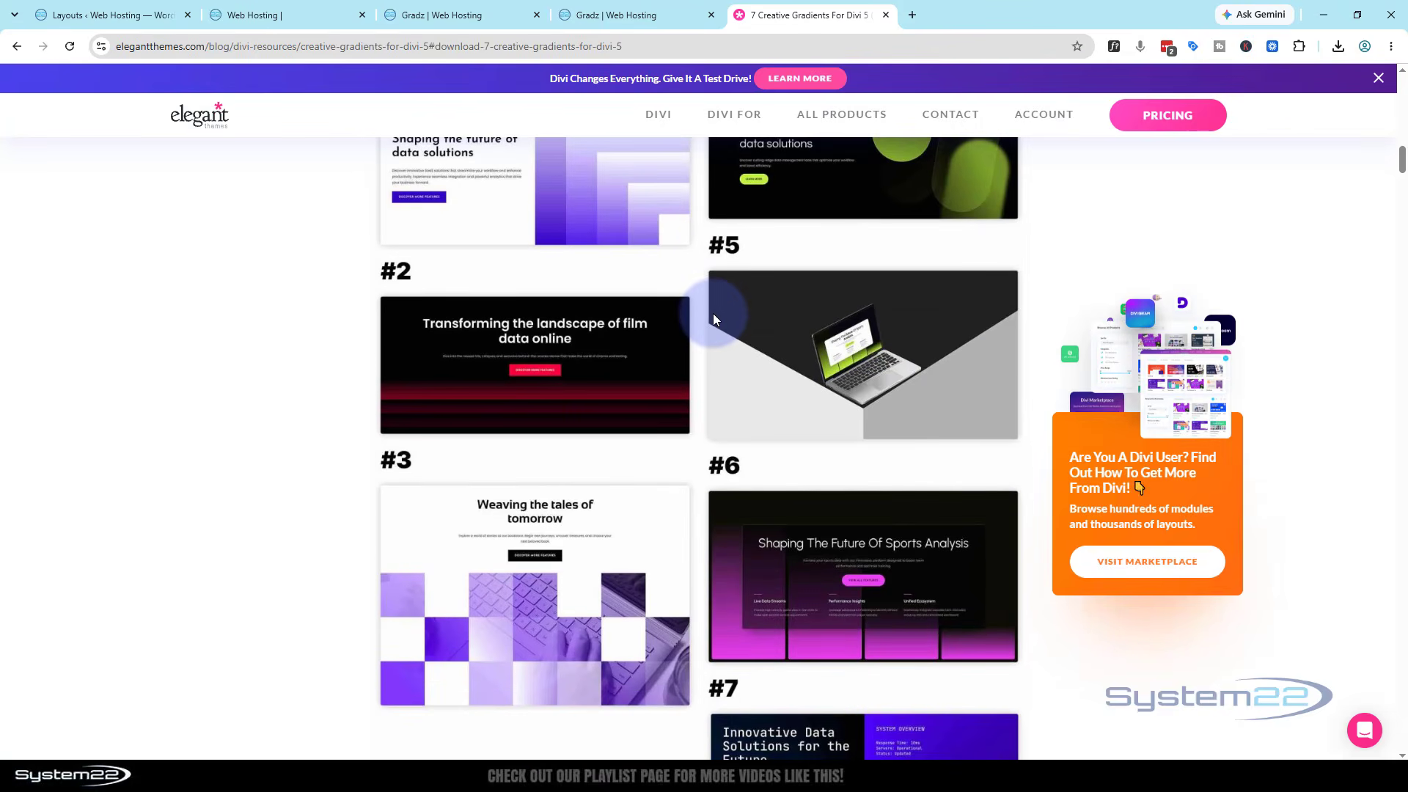